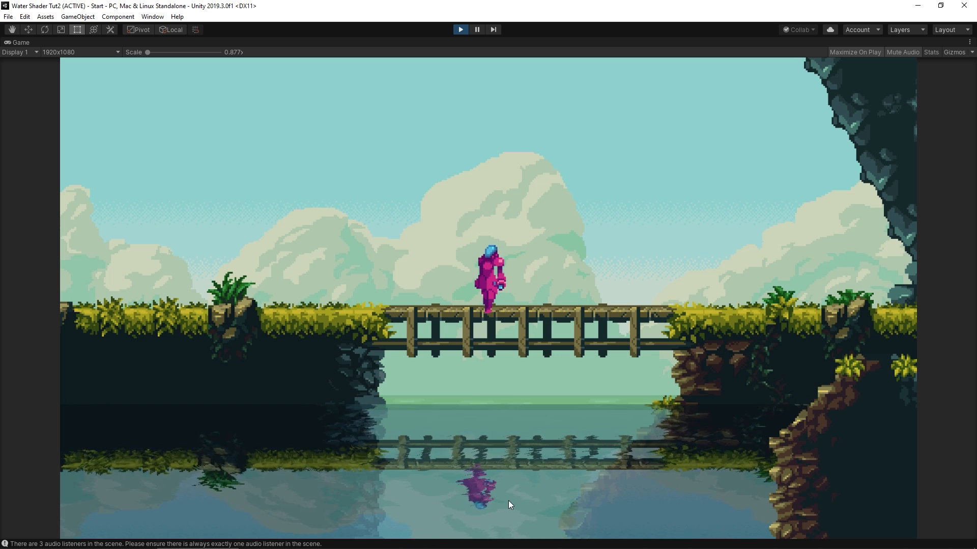
# Stop the running game and open the Water Reflection Shader graph from the Water Shader folder.
pyautogui.click(460, 30)
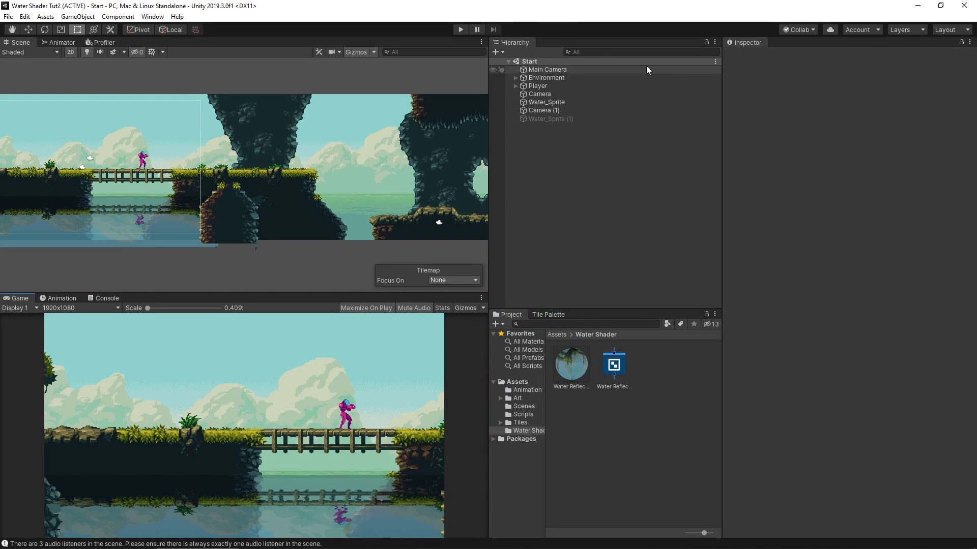
pyautogui.click(614, 365)
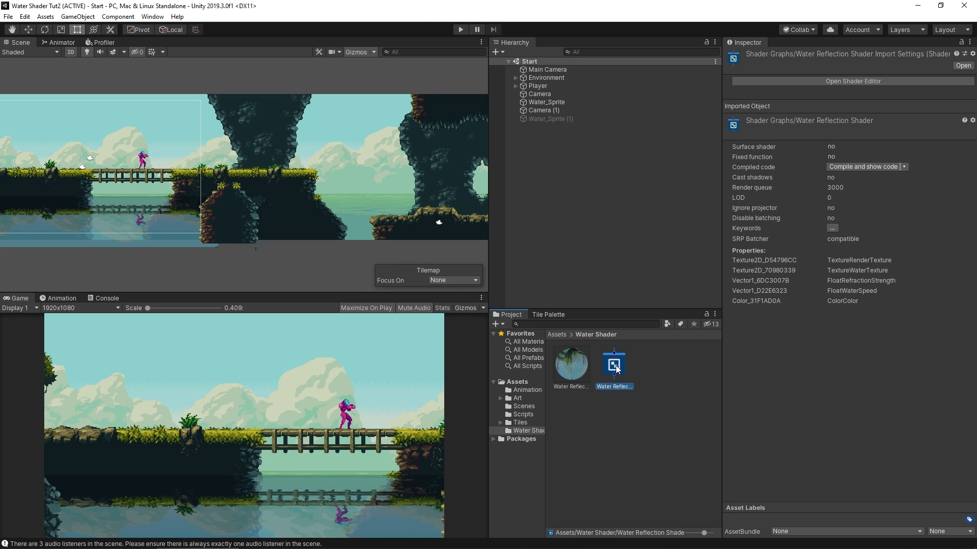
# Set the alpha of the Water Reflection Material's Color to 1.
pyautogui.click(568, 359)
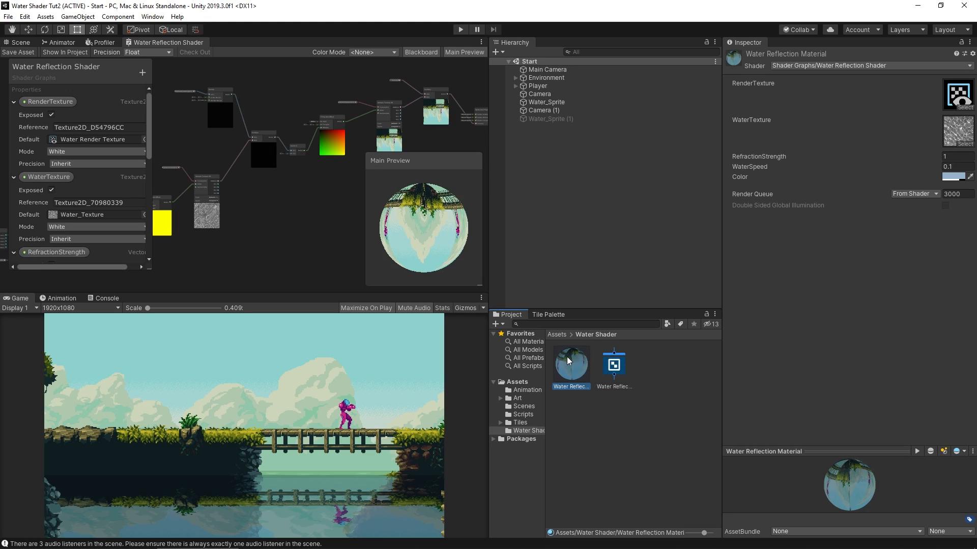
pyautogui.click(953, 176)
pyautogui.click(627, 355)
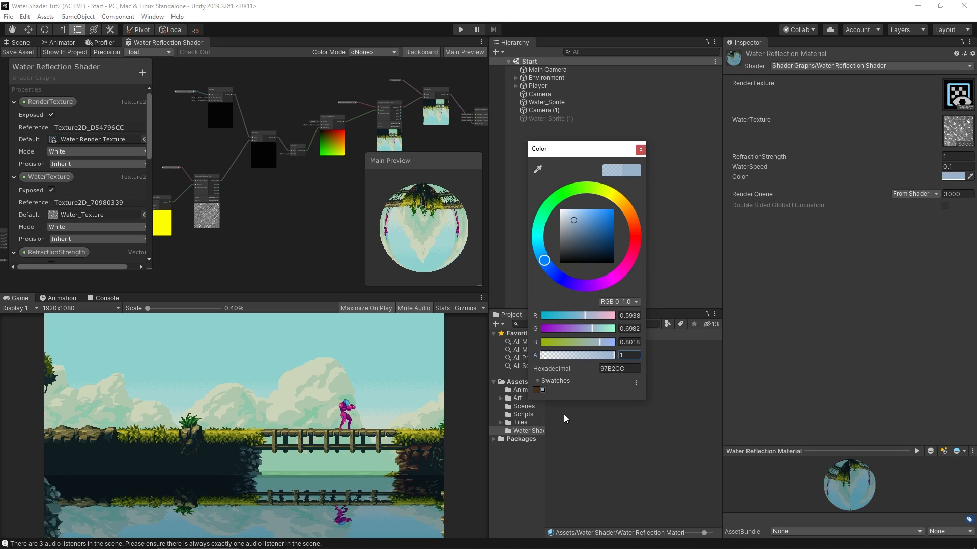
pyautogui.click(641, 149)
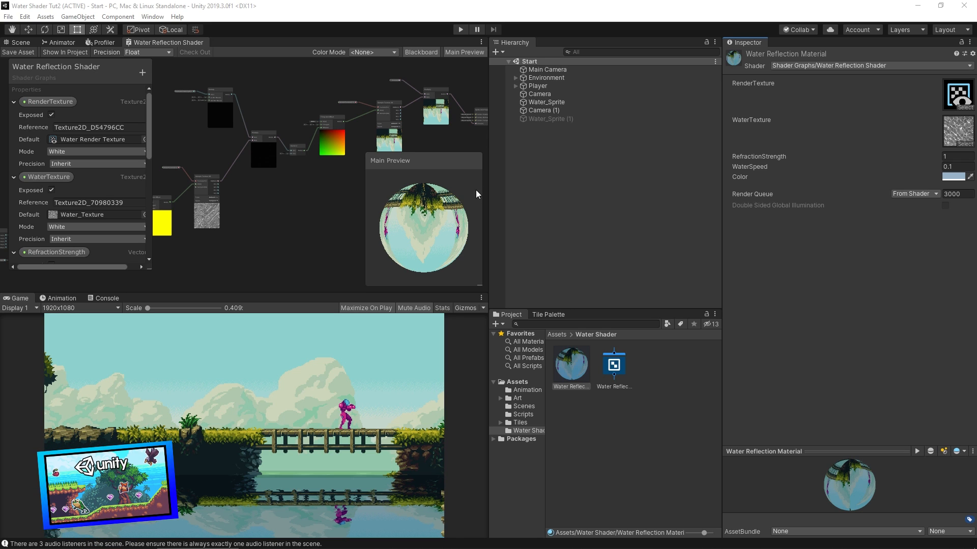
# Show the Art folder's contents and float the Water Reflection Shader graph in its own enlarged window.
pyautogui.click(517, 398)
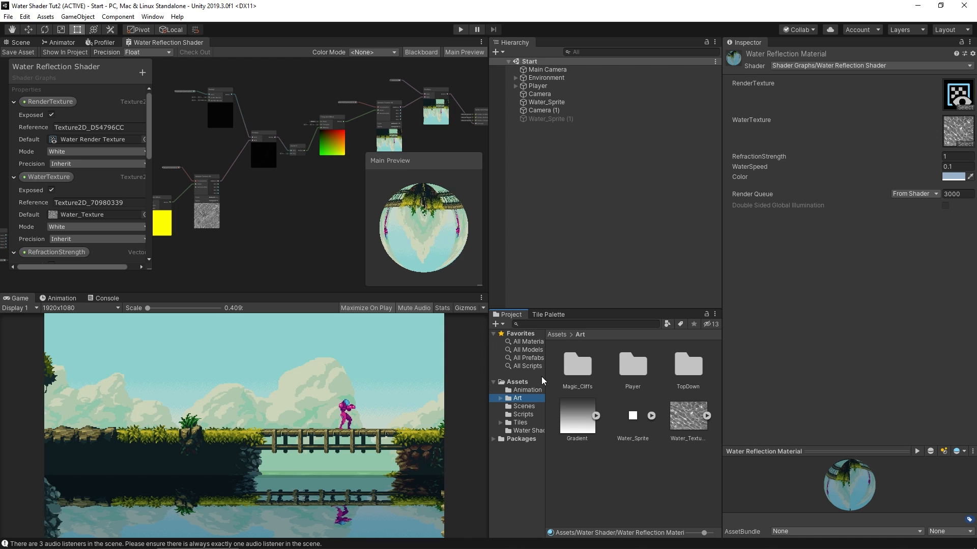
pyautogui.moveTo(168, 42); pyautogui.dragTo(200, 170)
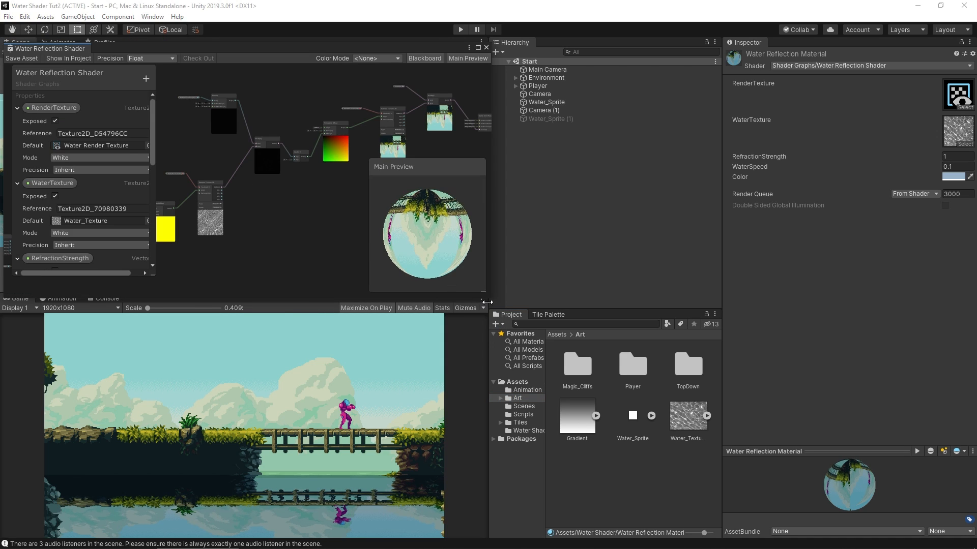
pyautogui.moveTo(488, 303); pyautogui.dragTo(927, 509)
pyautogui.scroll(2, 342, 190)
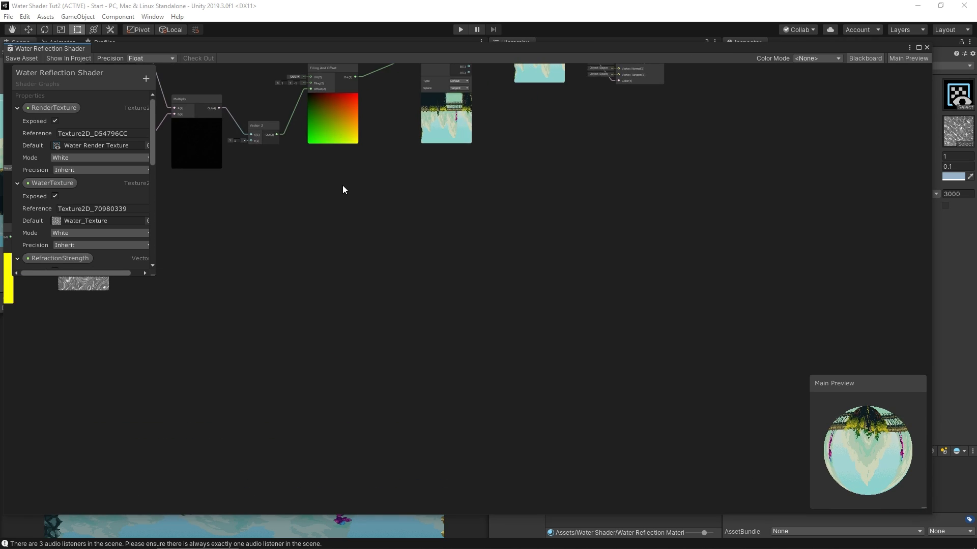
pyautogui.moveTo(343, 186); pyautogui.dragTo(451, 350, button='middle')
pyautogui.scroll(2, 567, 348)
pyautogui.scroll(1, 609, 299)
pyautogui.moveTo(610, 297); pyautogui.dragTo(636, 349, button='middle')
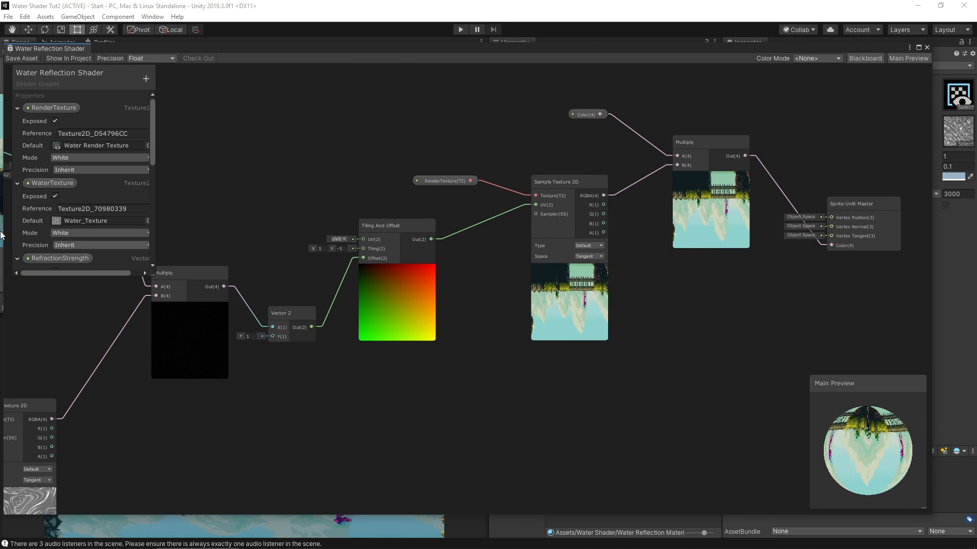
# Add a Texture2D property named Gradient to the Water Reflection Shader.
pyautogui.scroll(-8, 100, 160)
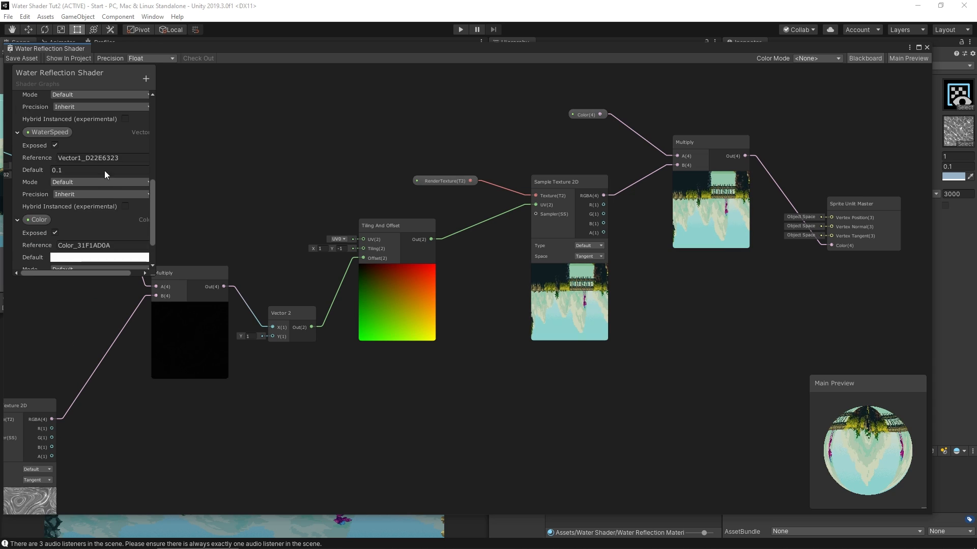
pyautogui.scroll(8, 110, 142)
pyautogui.click(146, 79)
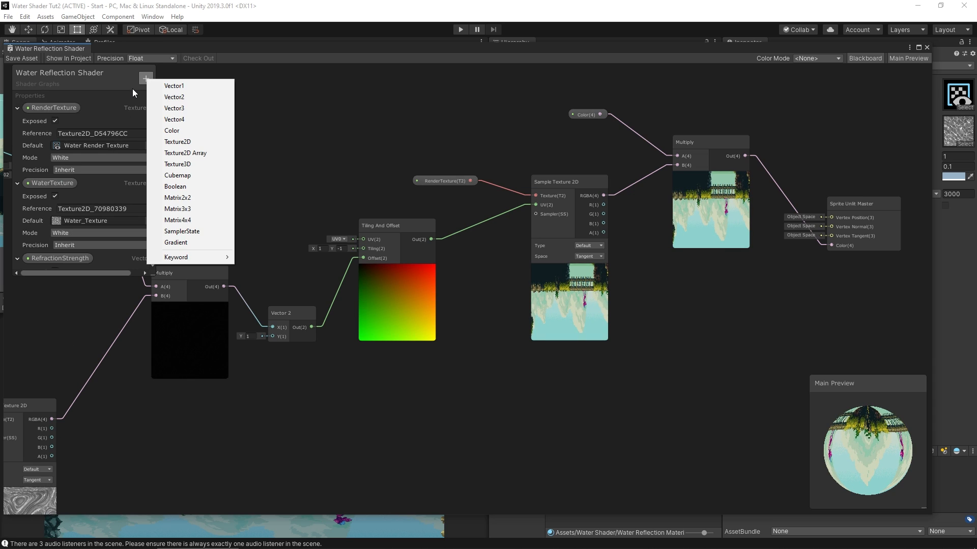
pyautogui.click(193, 142)
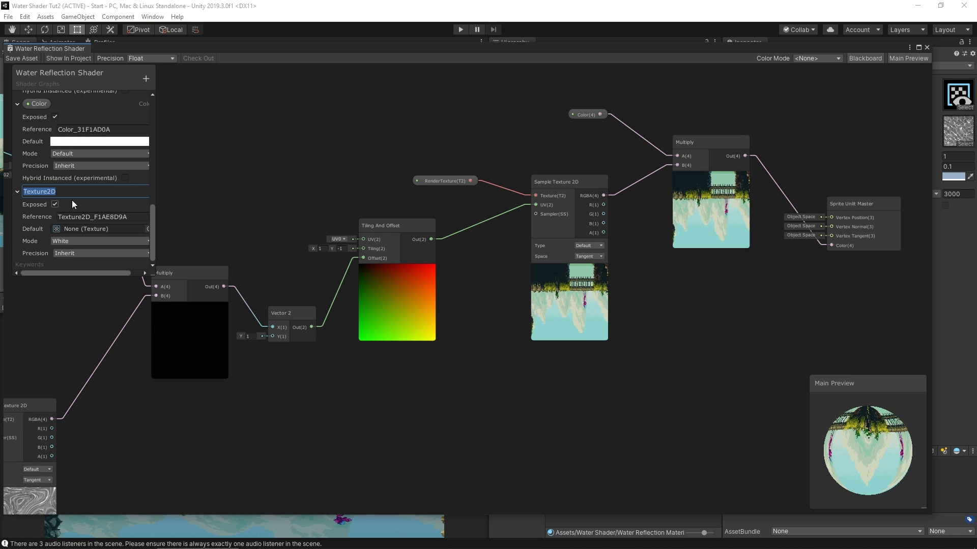
pyautogui.write('Gradient')
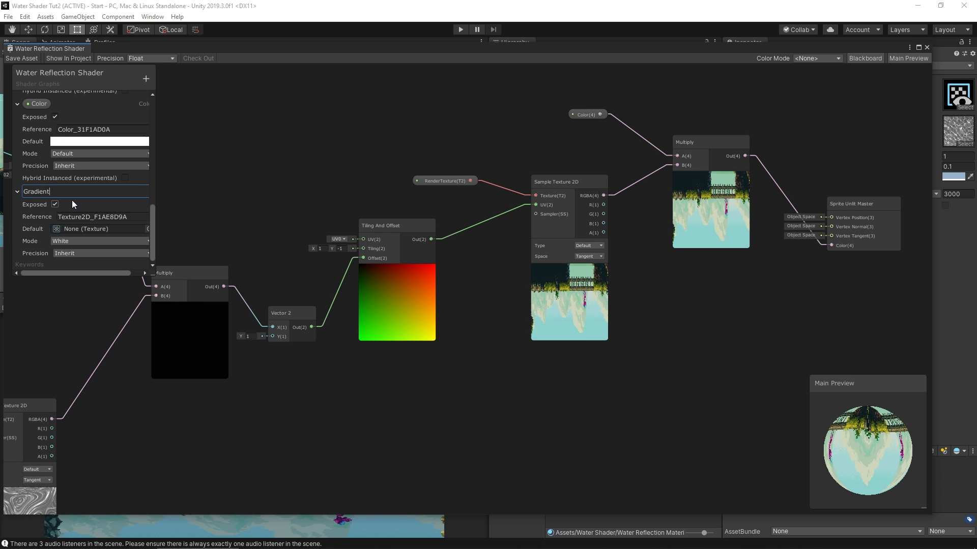
pyautogui.press('Return')
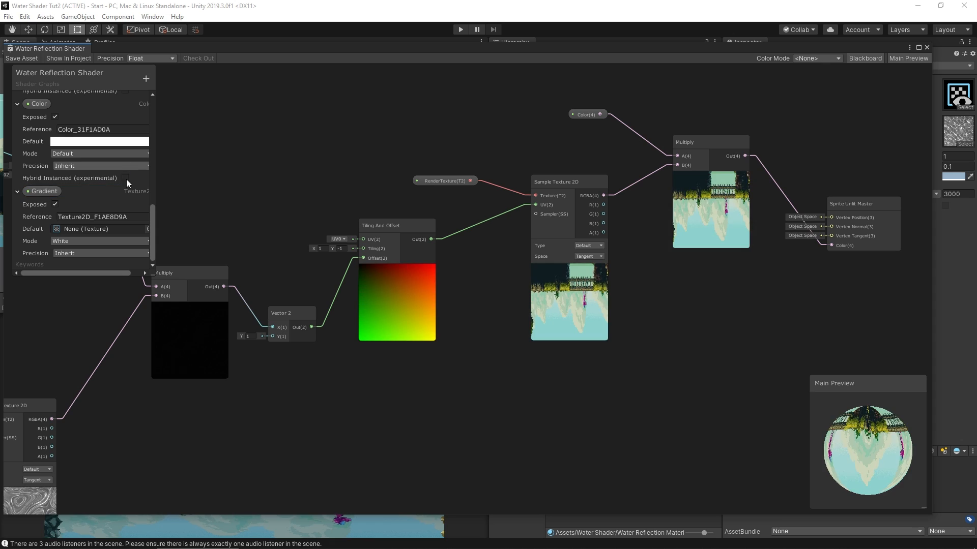
# Place a Gradient property node in the empty graph area above the Color and RenderTexture nodes.
pyautogui.click(584, 197)
pyautogui.moveTo(584, 197); pyautogui.dragTo(524, 346, button='middle')
pyautogui.moveTo(44, 191); pyautogui.dragTo(538, 96)
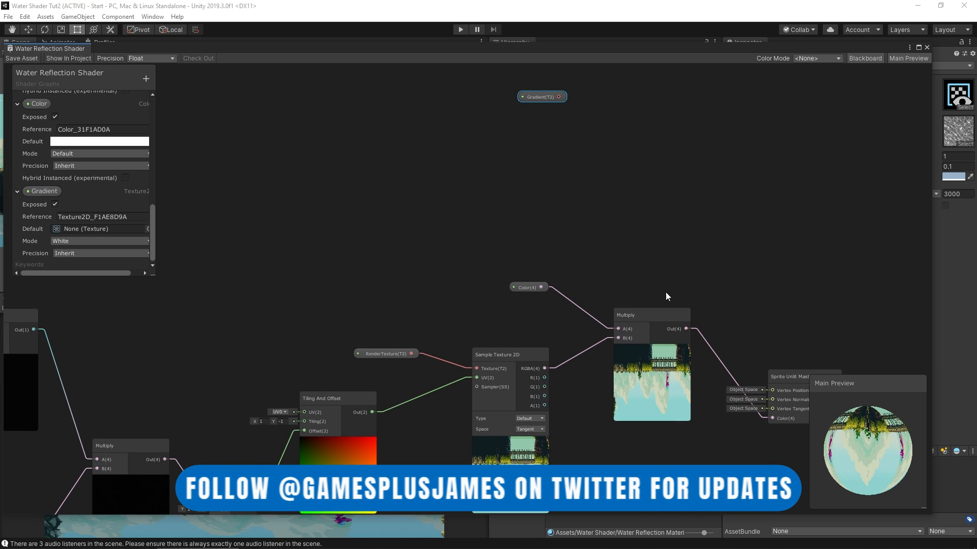
pyautogui.moveTo(533, 97); pyautogui.dragTo(472, 100)
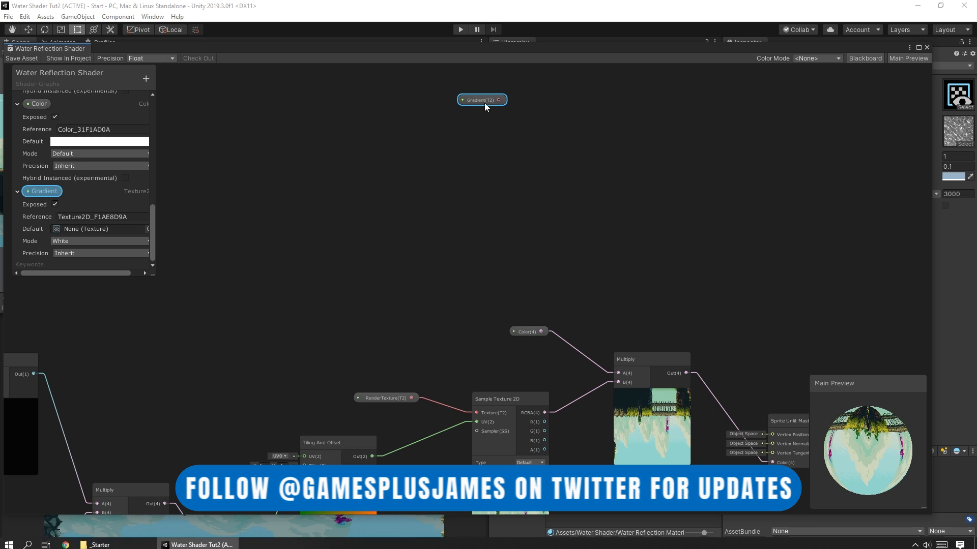
# Add a Sample Texture 2D node beside the Gradient node and connect Gradient to its Texture input.
pyautogui.click(545, 117)
pyautogui.press('space')
pyautogui.write('sampl')
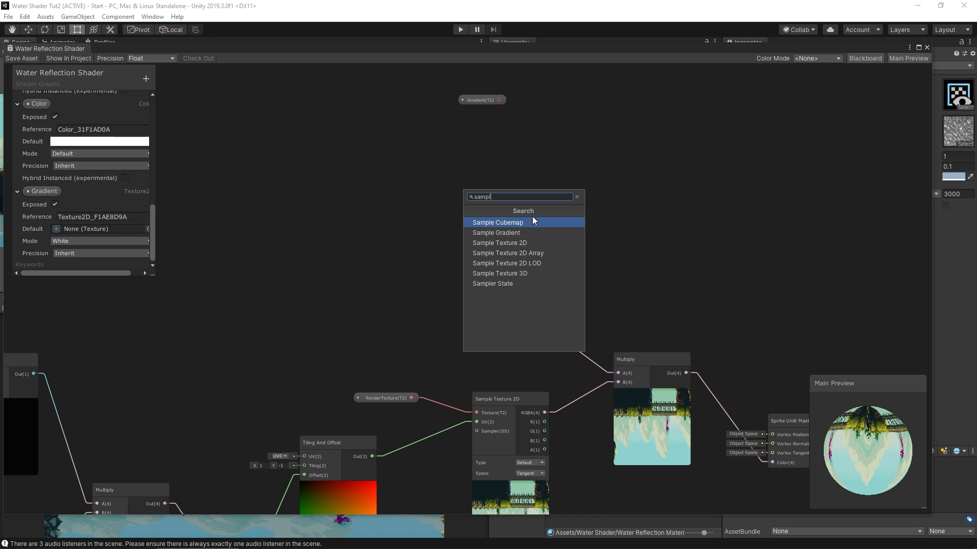
pyautogui.click(533, 242)
pyautogui.moveTo(563, 222); pyautogui.dragTo(573, 110)
pyautogui.moveTo(499, 104); pyautogui.dragTo(533, 122)
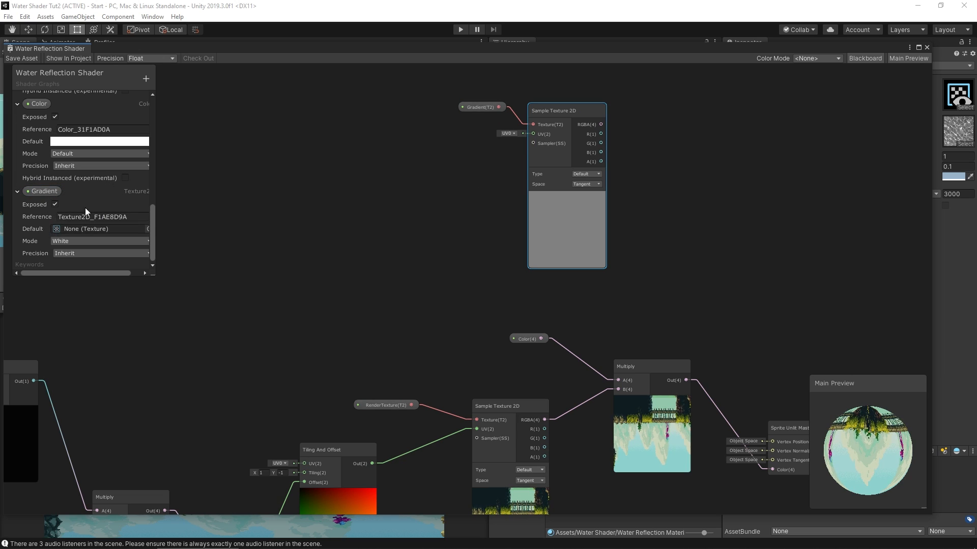
# Widen the property list and set the Gradient property's default texture to Gradient.
pyautogui.moveTo(151, 275); pyautogui.dragTo(167, 281)
pyautogui.click(158, 243)
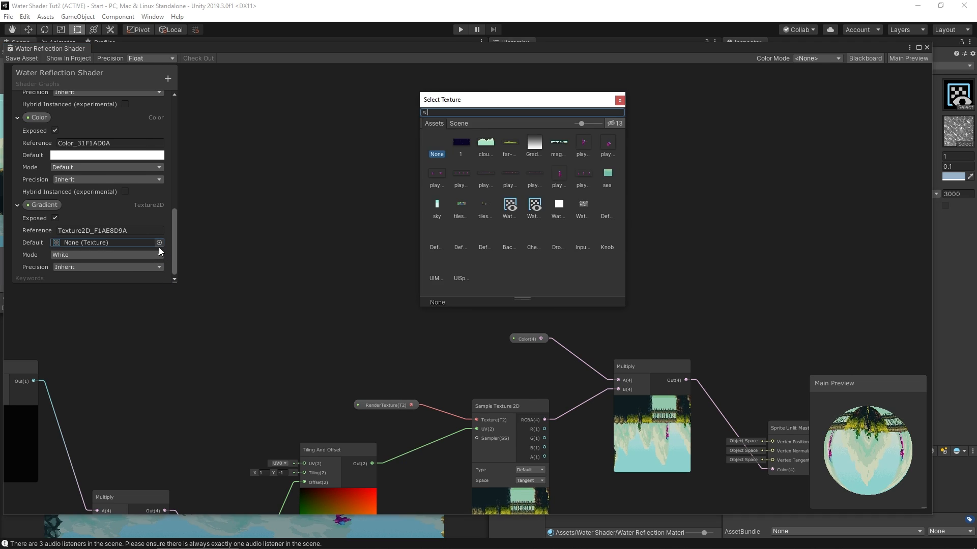
pyautogui.doubleClick(539, 153)
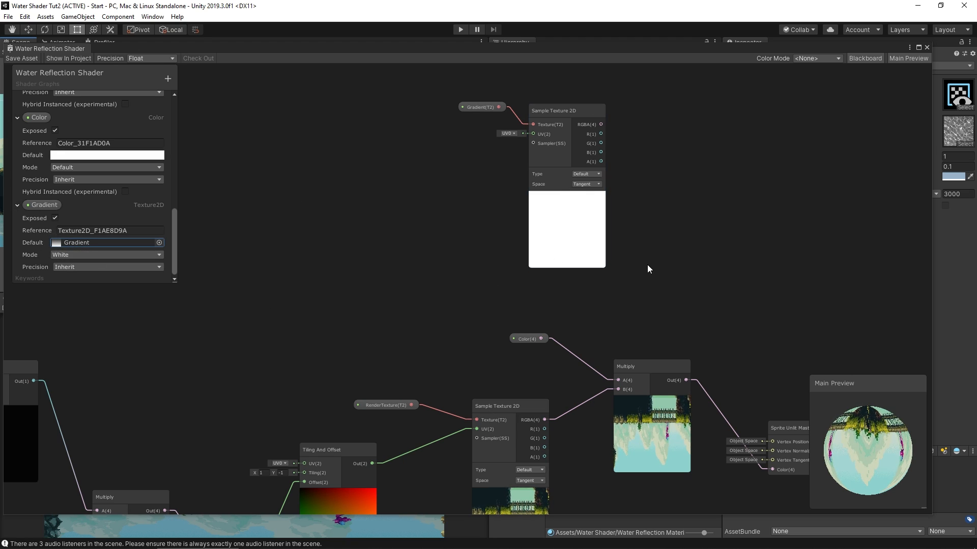
# Connect the gradient sample's RGBA output to the Color input of the Sprite Unlit Master.
pyautogui.moveTo(797, 291); pyautogui.dragTo(669, 246, button='middle')
pyautogui.scroll(-1, 669, 246)
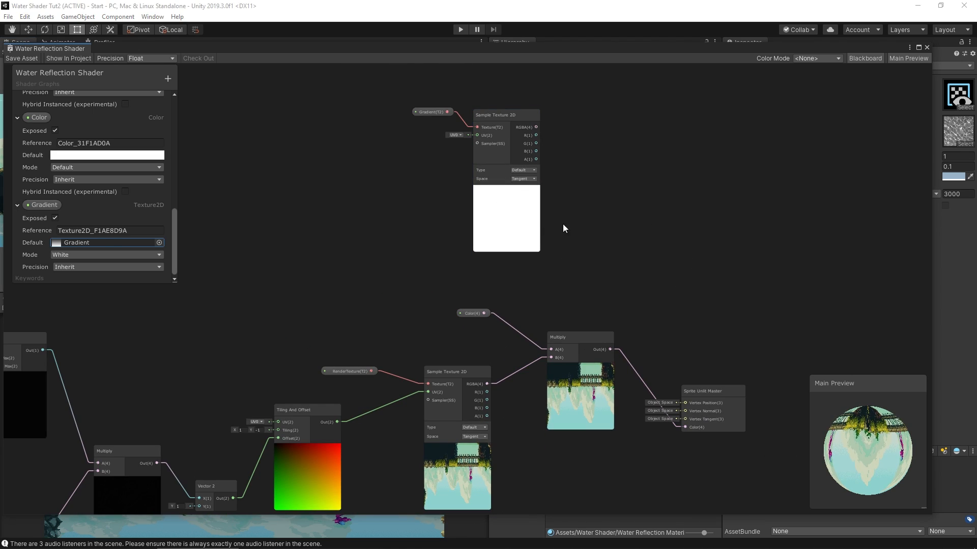
pyautogui.moveTo(538, 127); pyautogui.dragTo(706, 403)
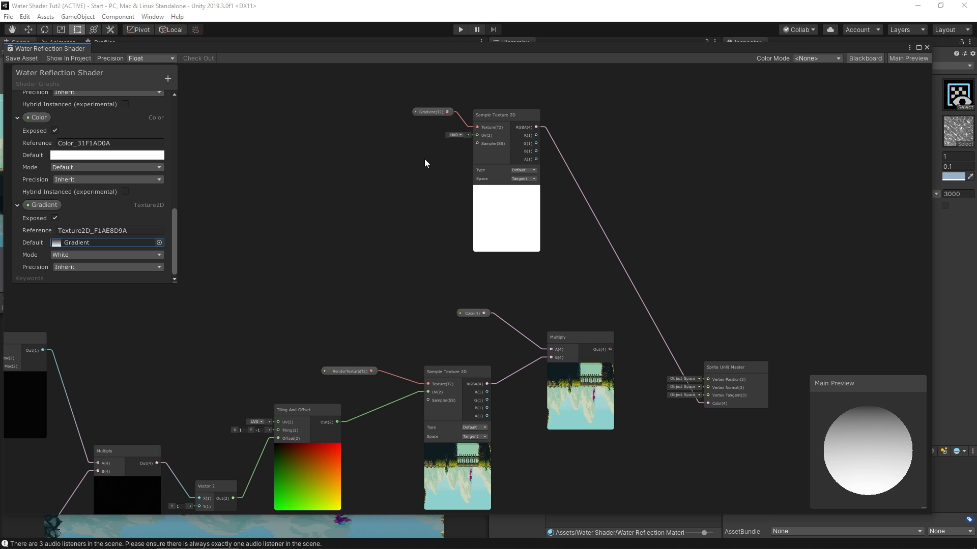
# Add a Tiling And Offset node and connect its output to the gradient sample's UV input.
pyautogui.press('space')
pyautogui.write('tiling')
pyautogui.press('Return')
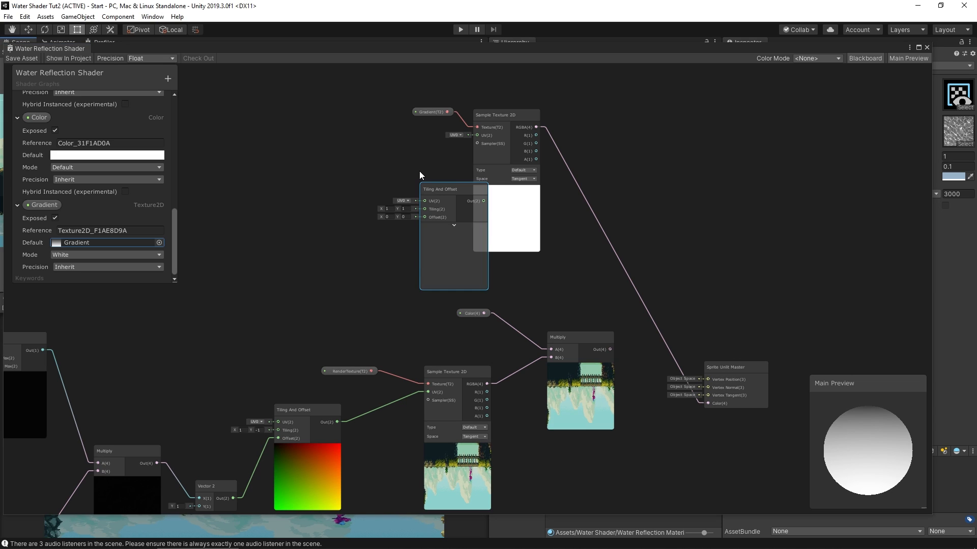
pyautogui.moveTo(450, 186); pyautogui.dragTo(392, 138)
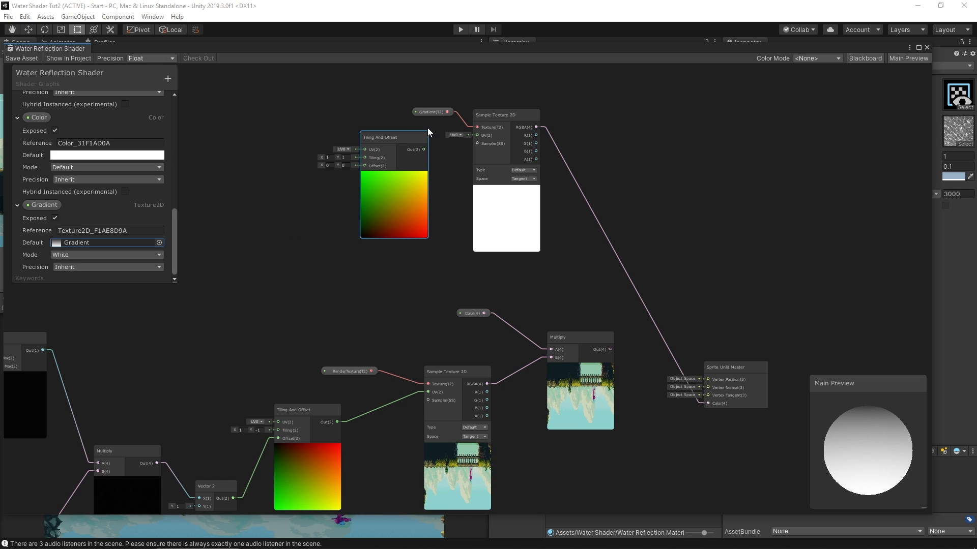
pyautogui.moveTo(395, 137); pyautogui.dragTo(477, 135)
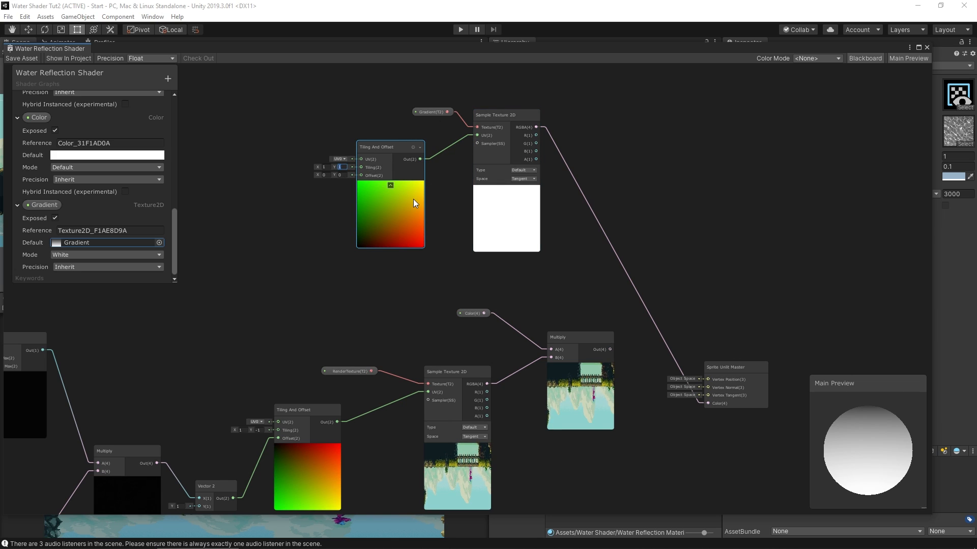
# Set the new Tiling And Offset node's Tiling Y to -1 and Offset Y to 1.
pyautogui.write('-')
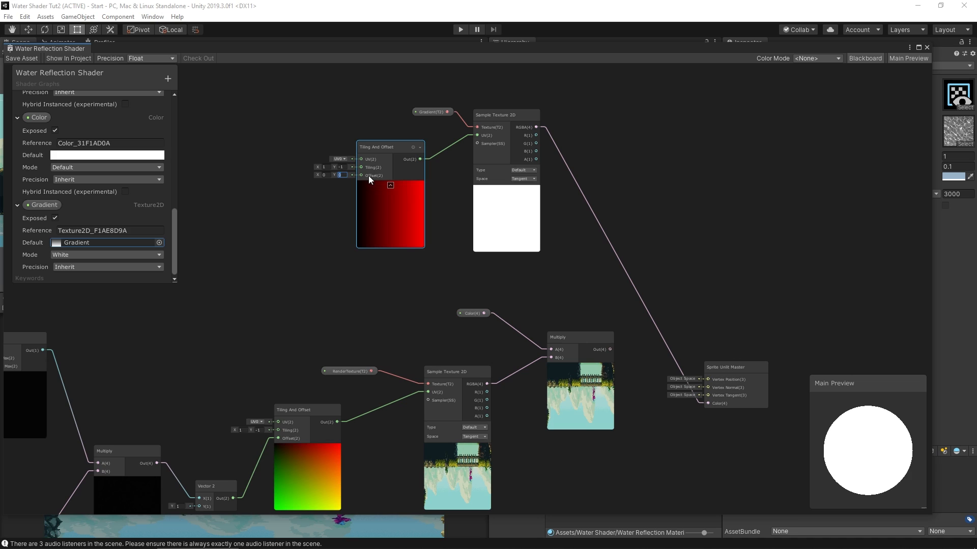
pyautogui.write('1')
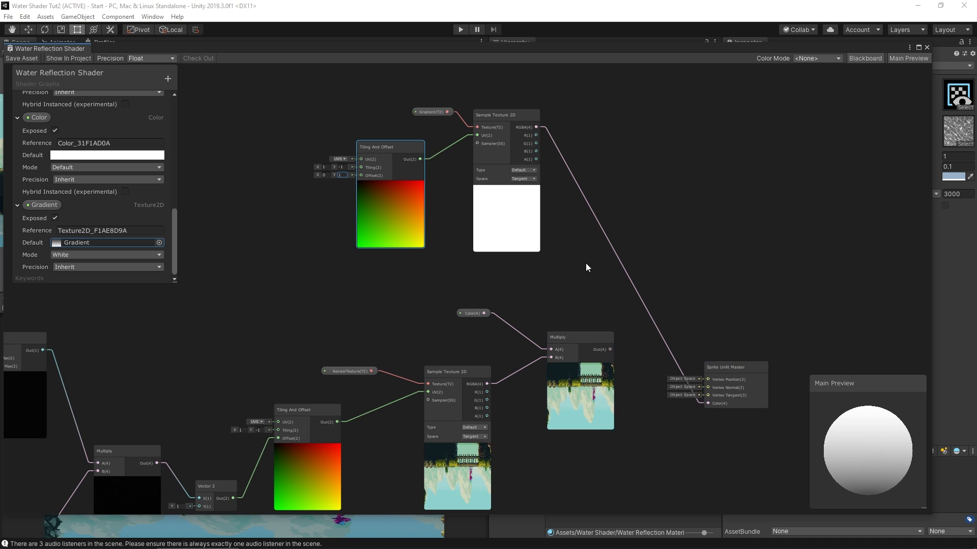
# Move the Sprite Unlit Master farther along and add a Multiply node between it and the existing Multiply.
pyautogui.moveTo(731, 375); pyautogui.dragTo(760, 330)
pyautogui.click(670, 370)
pyautogui.press('space')
pyautogui.write('mult')
pyautogui.press('Return')
pyautogui.moveTo(767, 321); pyautogui.dragTo(825, 307)
pyautogui.moveTo(734, 388); pyautogui.dragTo(734, 315)
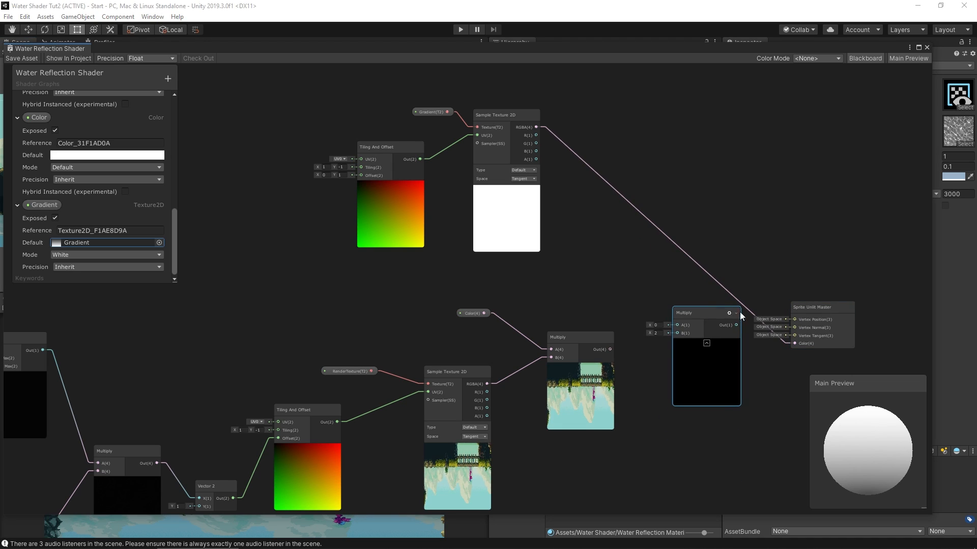
# Feed the gradient sample into A and the colour Multiply into B of the new Multiply, and output it to the master's Color.
pyautogui.moveTo(787, 343); pyautogui.dragTo(682, 324)
pyautogui.moveTo(610, 350); pyautogui.dragTo(678, 332)
pyautogui.moveTo(735, 325); pyautogui.dragTo(799, 343)
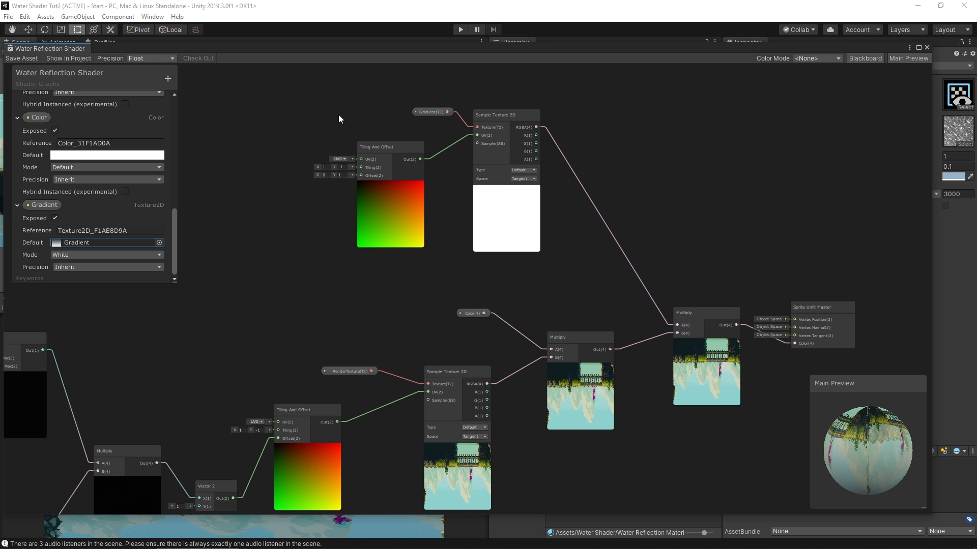
# Save the shader graph, move its window aside, and assign the Gradient texture to the Water Reflection Material.
pyautogui.click(18, 59)
pyautogui.moveTo(98, 50); pyautogui.dragTo(677, 276)
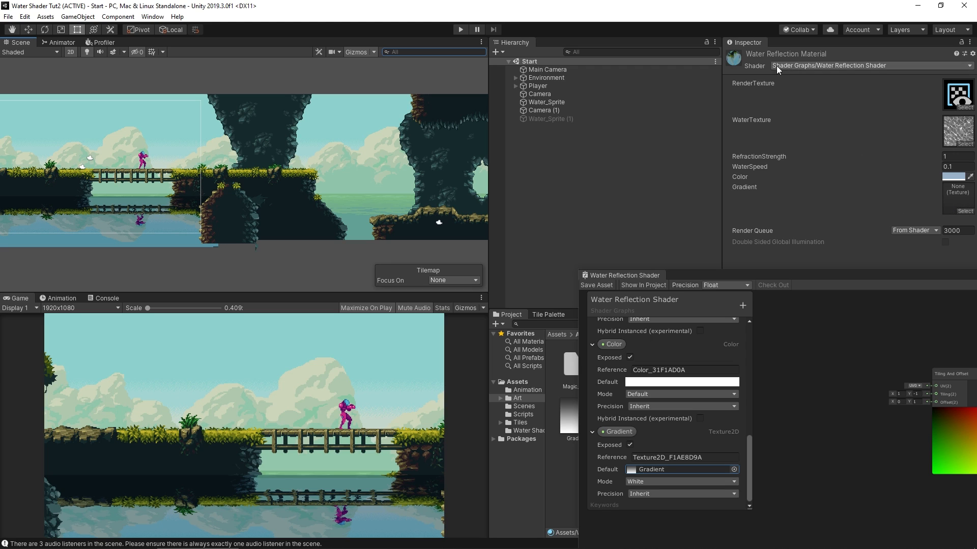
pyautogui.moveTo(691, 273); pyautogui.dragTo(869, 479)
pyautogui.moveTo(585, 411); pyautogui.dragTo(954, 199)
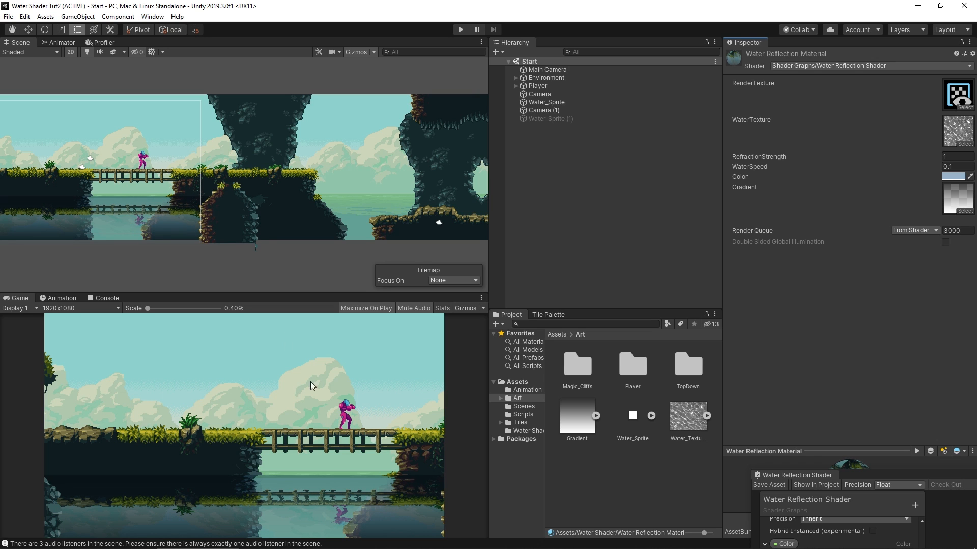
# Play the scene to examine the gradient on the water reflection, and stop it again.
pyautogui.click(461, 30)
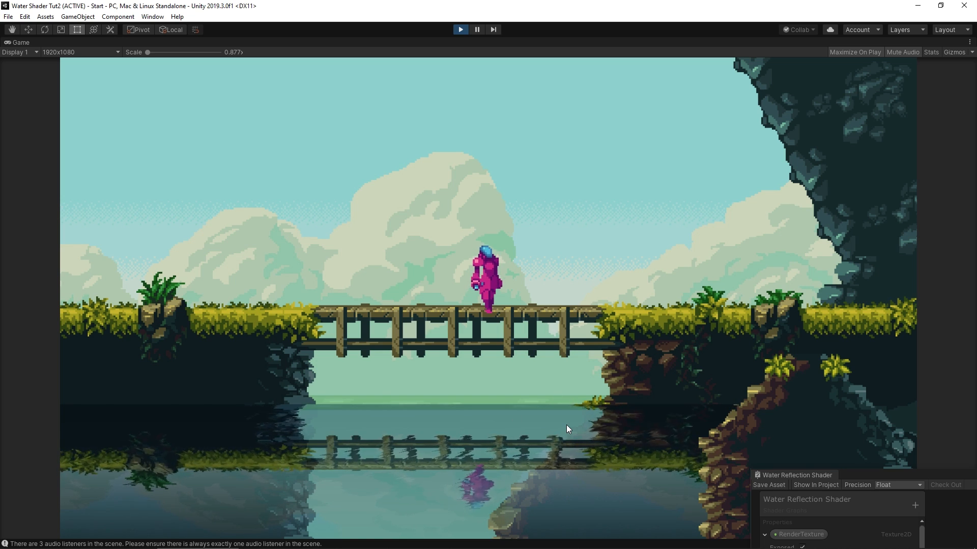
pyautogui.hotkey('ctrl', 'p')
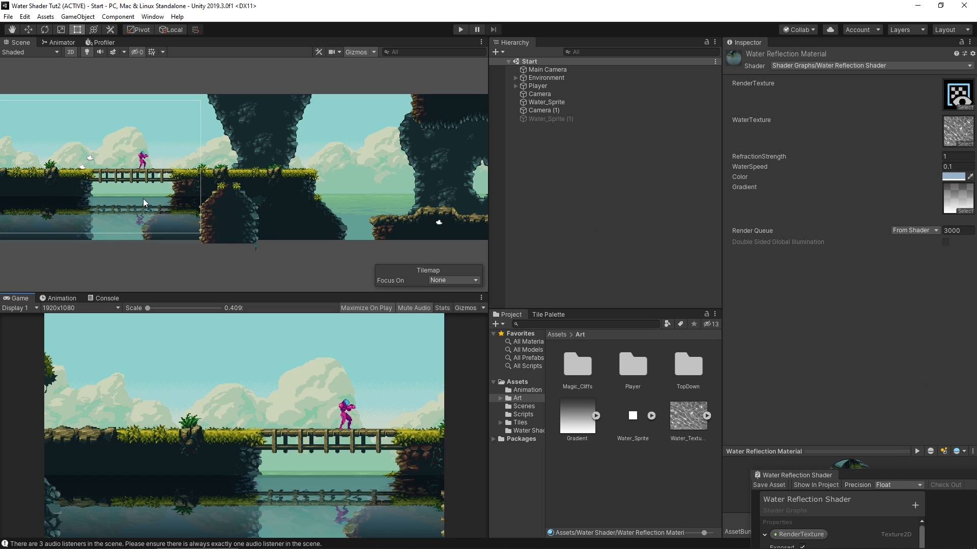
# Move the Player down into the water below the bridge, to about X -15.25, Y -6.69.
pyautogui.click(532, 86)
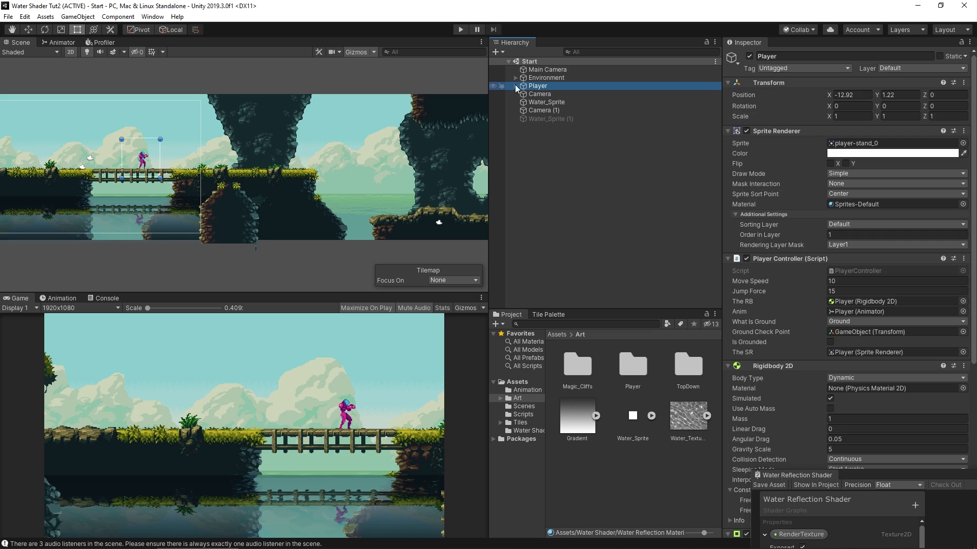
pyautogui.press('w')
pyautogui.moveTo(145, 152); pyautogui.dragTo(126, 219)
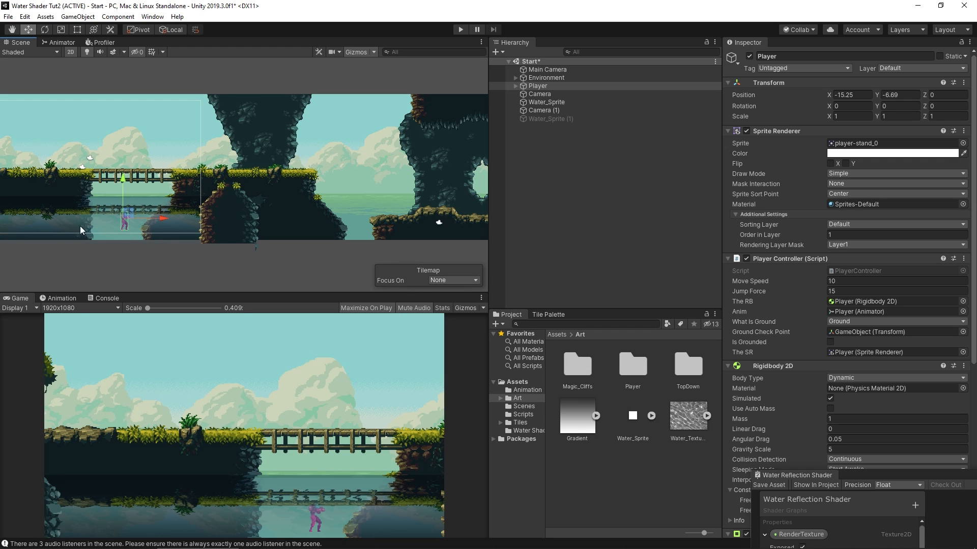
# Move the Player back up onto the bridge, to about X -14.98, Y 1.35.
pyautogui.moveTo(124, 219); pyautogui.dragTo(137, 157)
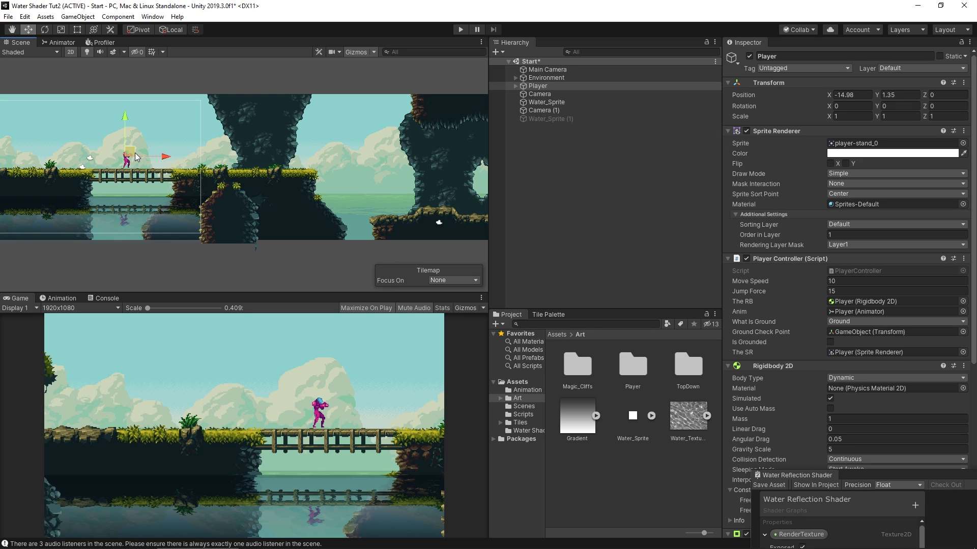
pyautogui.moveTo(399, 197); pyautogui.dragTo(227, 193, button='middle')
pyautogui.scroll(-1, 265, 206)
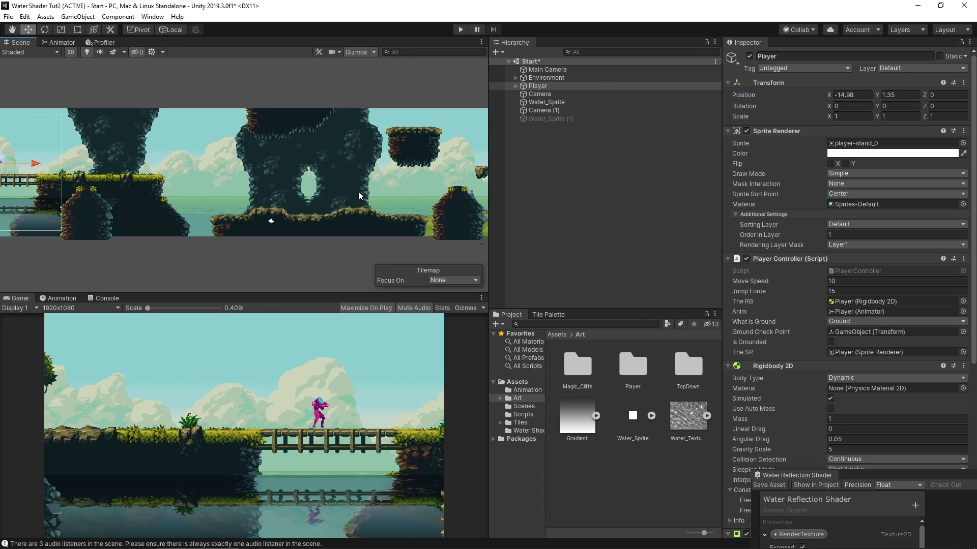
# Duplicate Water_Sprite and place the copy over the second pond, at about X 28.76, Y -7.72.
pyautogui.click(546, 101)
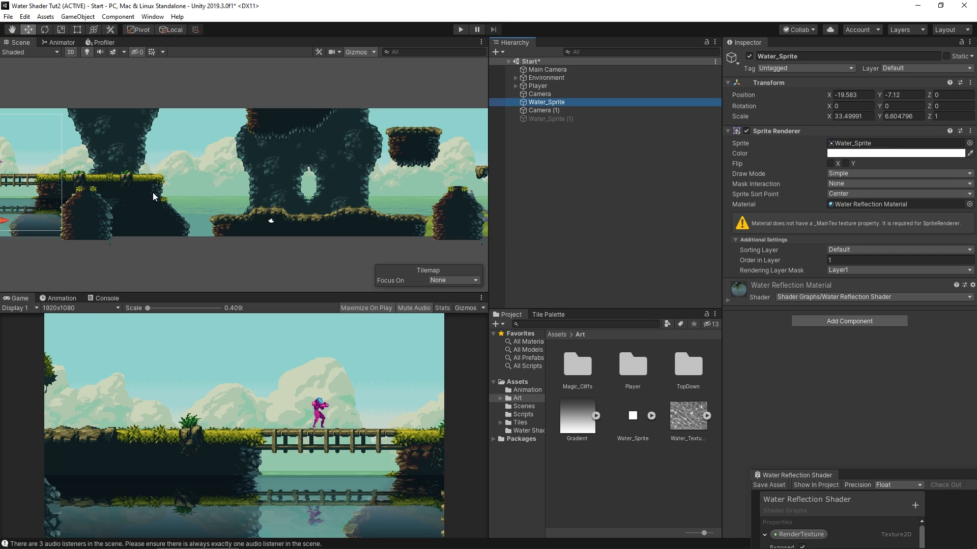
pyautogui.press('f')
pyautogui.hotkey('ctrl', 'd')
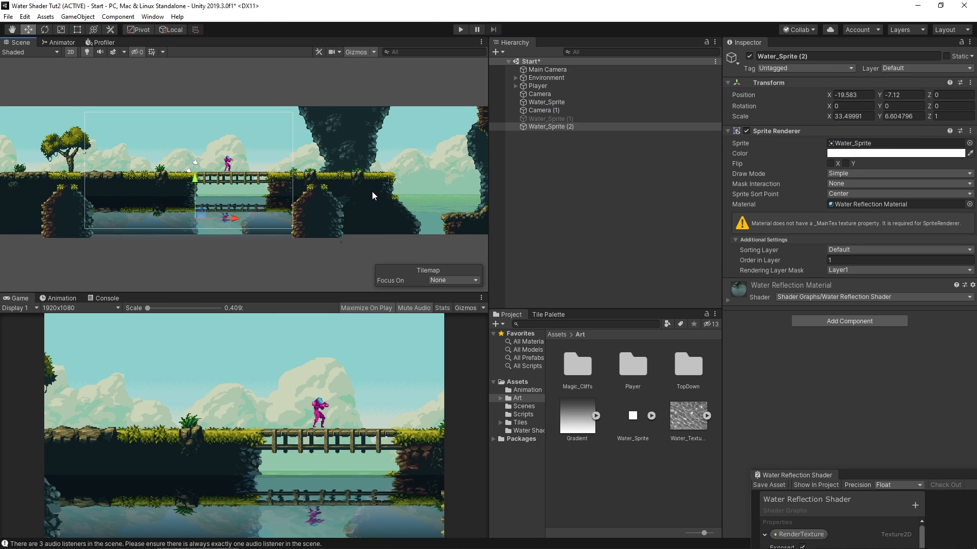
pyautogui.moveTo(207, 218); pyautogui.dragTo(431, 215)
pyautogui.moveTo(418, 214); pyautogui.dragTo(254, 220, button='middle')
pyautogui.moveTo(263, 220); pyautogui.dragTo(366, 227)
pyautogui.scroll(5, 405, 188)
pyautogui.moveTo(397, 189); pyautogui.dragTo(343, 175, button='middle')
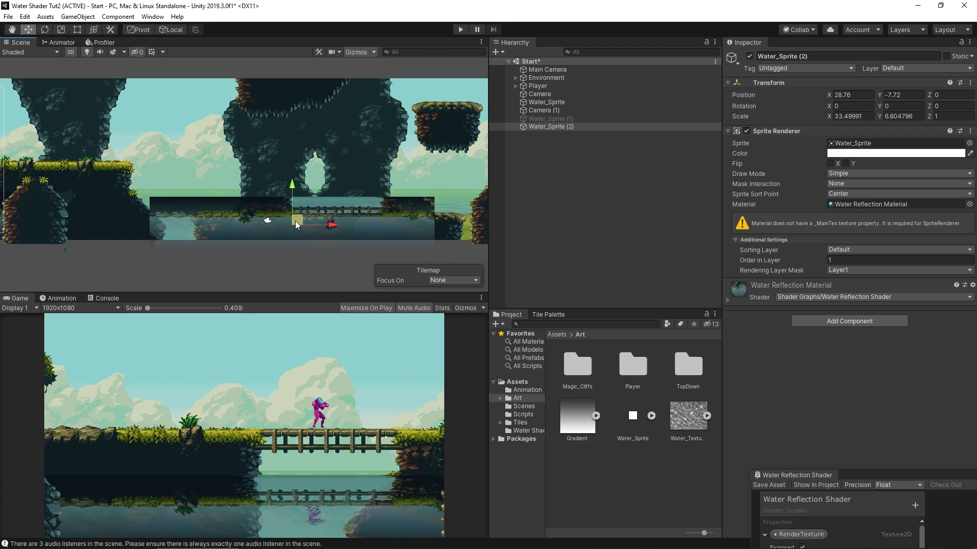
# Duplicate Camera (1) and shift the copy slightly along the second pond, to about X 26.05, Y -7.19.
pyautogui.click(542, 112)
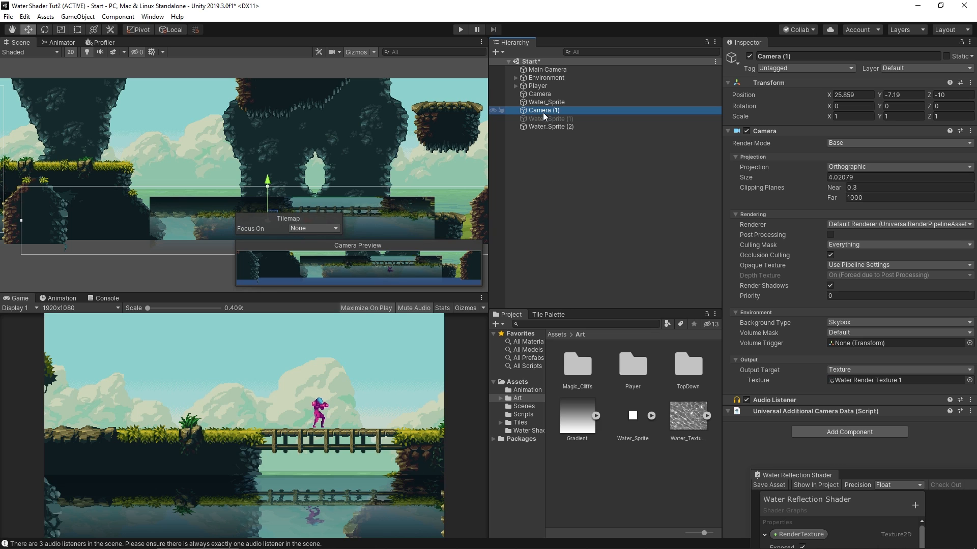
pyautogui.hotkey('ctrl', 'd')
pyautogui.moveTo(99, 199); pyautogui.dragTo(300, 181, button='middle')
pyautogui.scroll(-8, 208, 174)
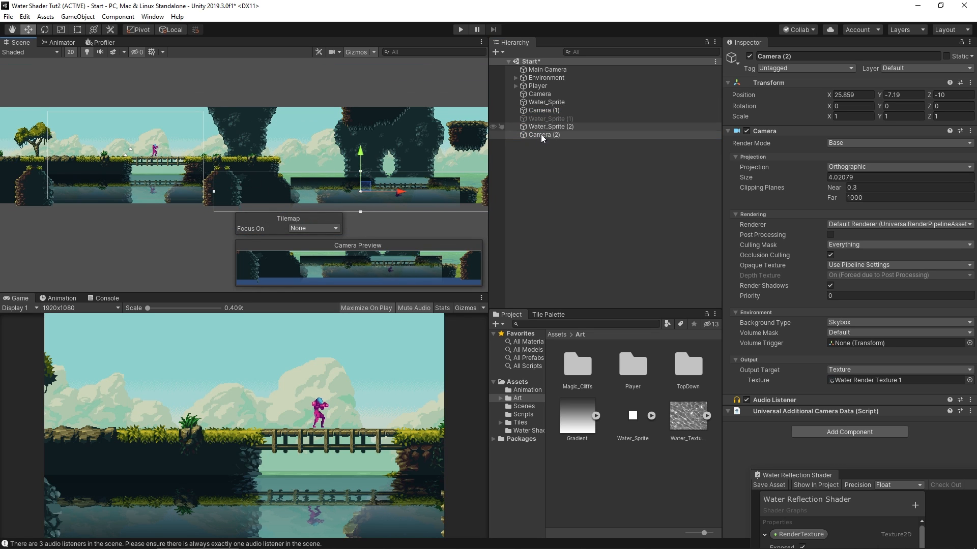
pyautogui.moveTo(366, 186)
pyautogui.mouseDown()
pyautogui.moveTo(371, 162)
pyautogui.moveTo(373, 184)
pyautogui.moveTo(360, 192)
pyautogui.mouseUp()
pyautogui.hotkey('ctrl', 'z')
pyautogui.scroll(2, 362, 194)
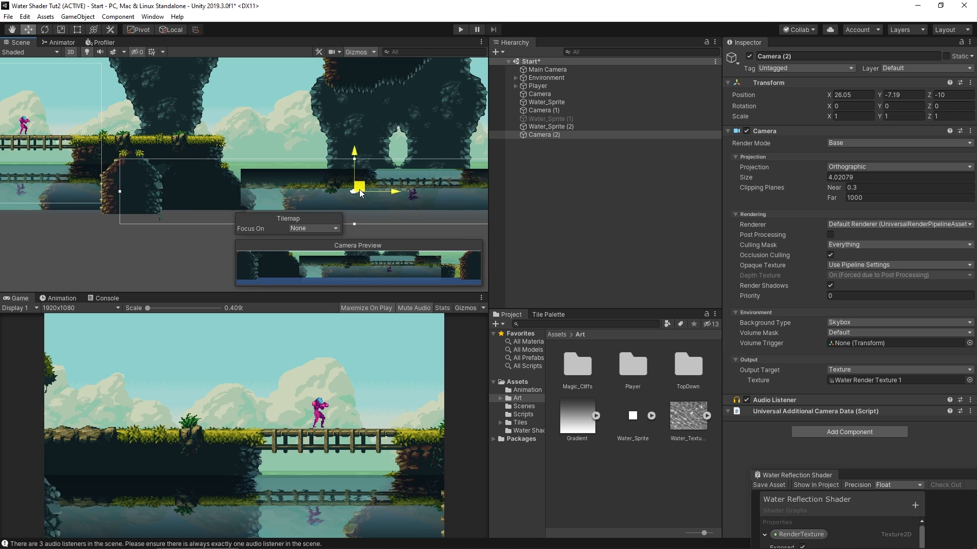
# Compare the size settings of Water Render Texture 1 and Water Render Texture in the Assets folder.
pyautogui.click(518, 381)
pyautogui.scroll(-1, 651, 480)
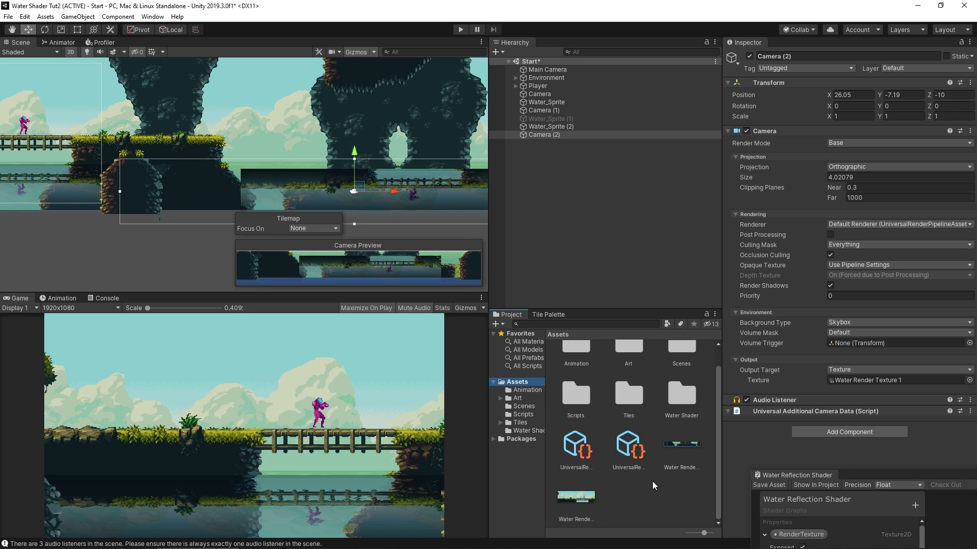
pyautogui.click(671, 447)
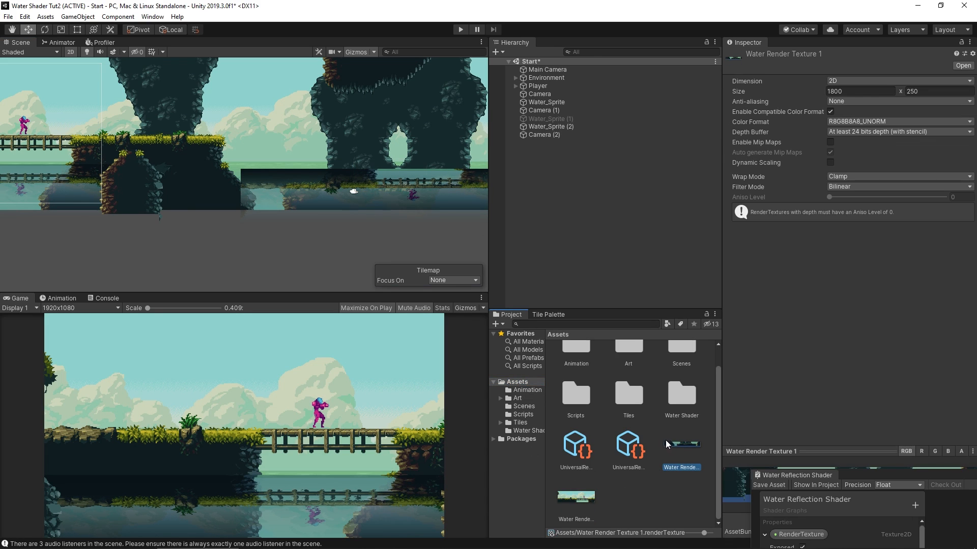
pyautogui.click(586, 497)
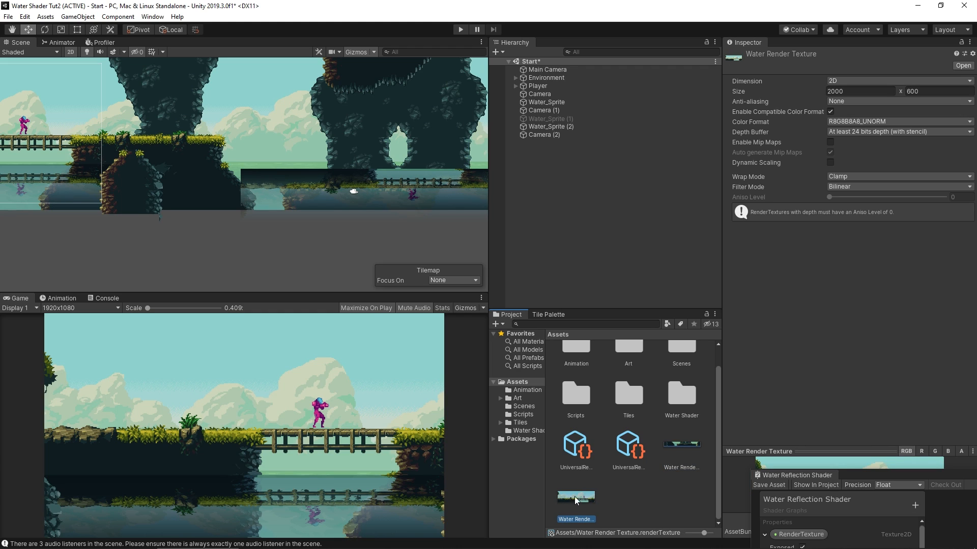
pyautogui.click(677, 446)
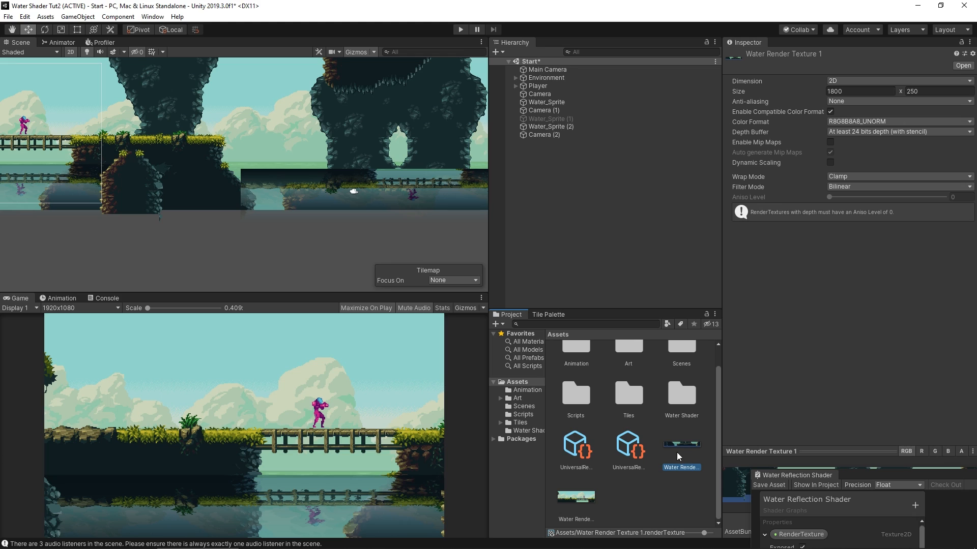
pyautogui.click(827, 90)
pyautogui.moveTo(260, 151); pyautogui.dragTo(114, 148, button='middle')
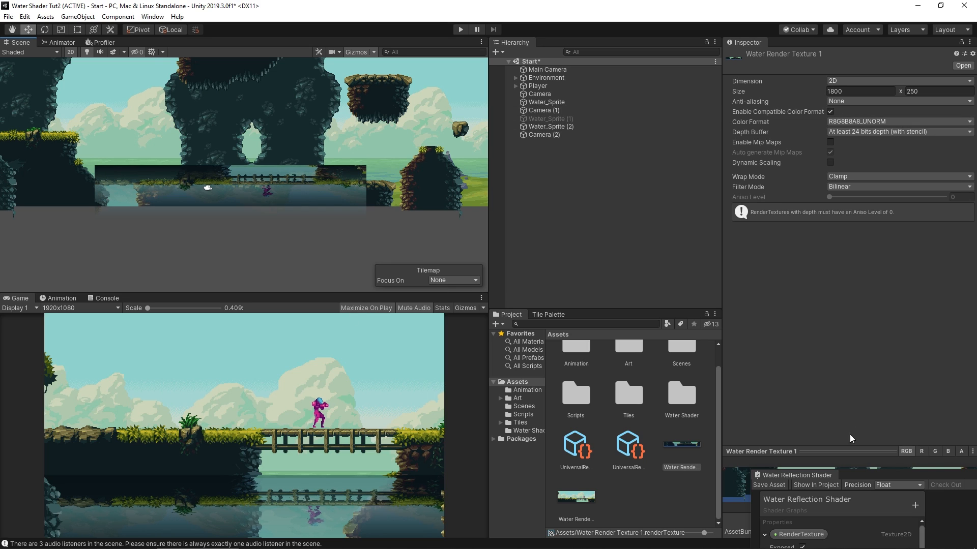
pyautogui.moveTo(847, 477)
pyautogui.mouseDown()
pyautogui.moveTo(838, 512)
pyautogui.moveTo(857, 524)
pyautogui.moveTo(853, 484)
pyautogui.mouseUp()
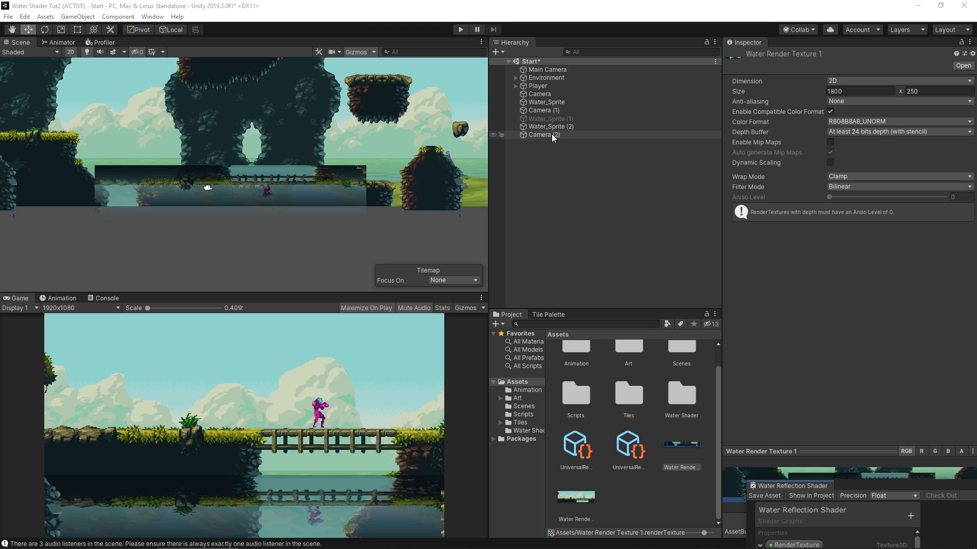
# Assign Water Render Texture 1 as the output texture of Camera (2), then clear the selection.
pyautogui.click(565, 135)
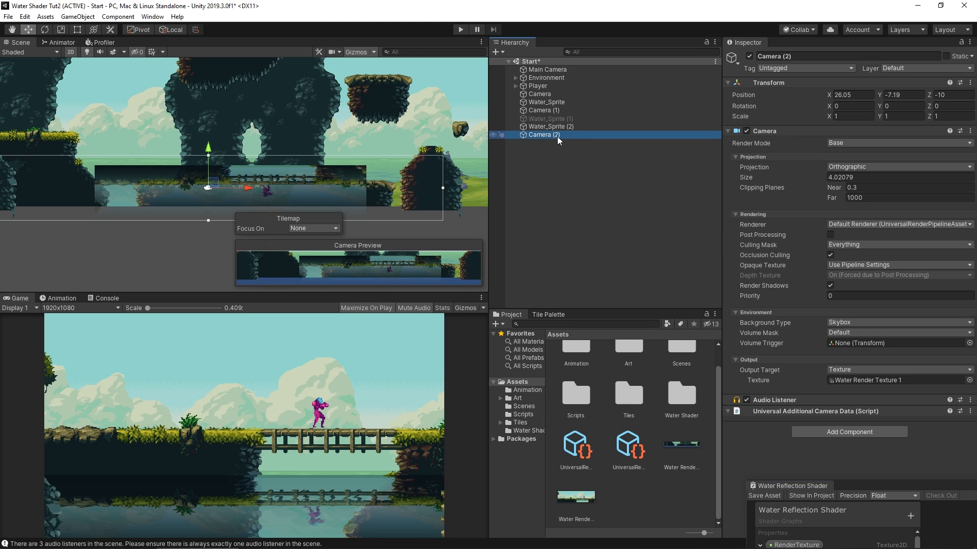
pyautogui.moveTo(679, 444); pyautogui.dragTo(901, 380)
pyautogui.click(587, 167)
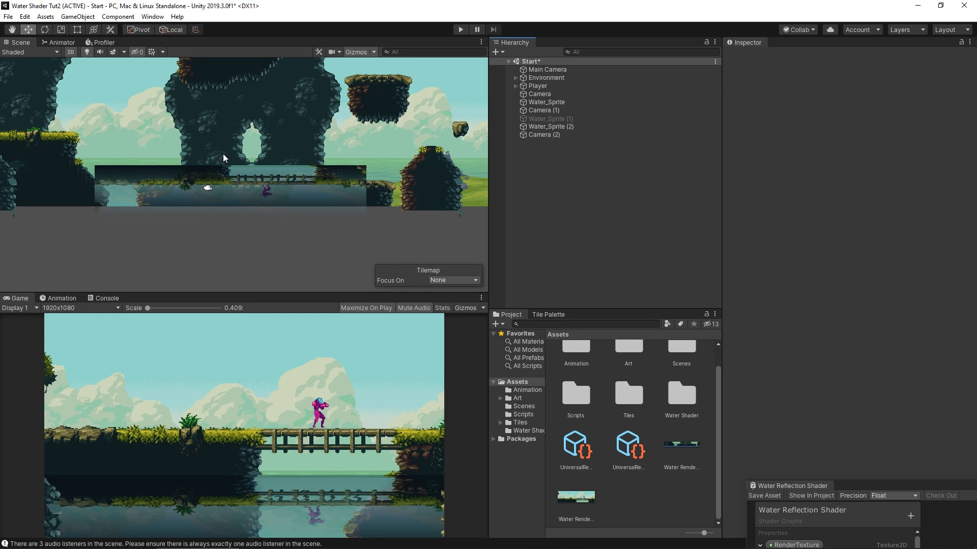
# Delete the duplicated Water_Sprite (2) and activate the disabled Water_Sprite (1) over the second pond.
pyautogui.click(556, 127)
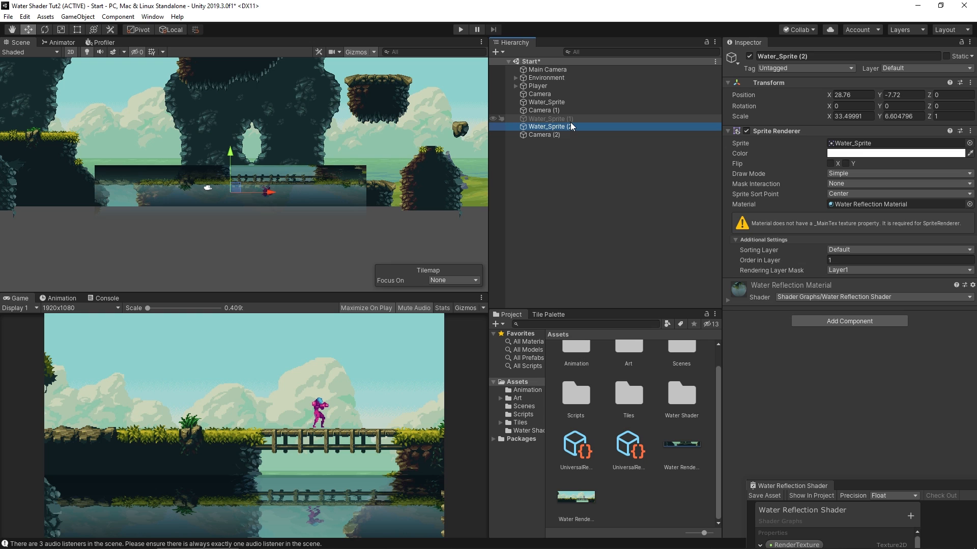
pyautogui.press('Delete')
pyautogui.click(555, 126)
pyautogui.click(547, 119)
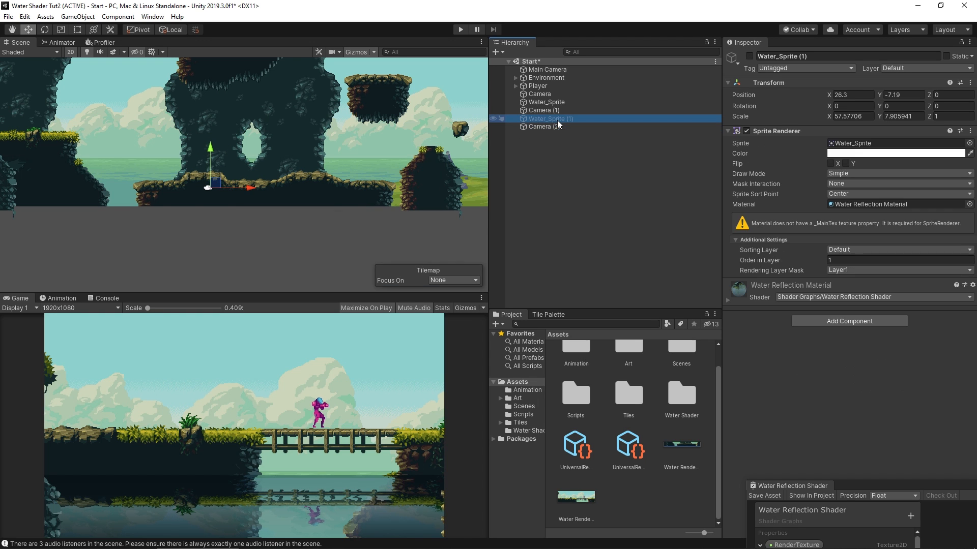
pyautogui.click(749, 56)
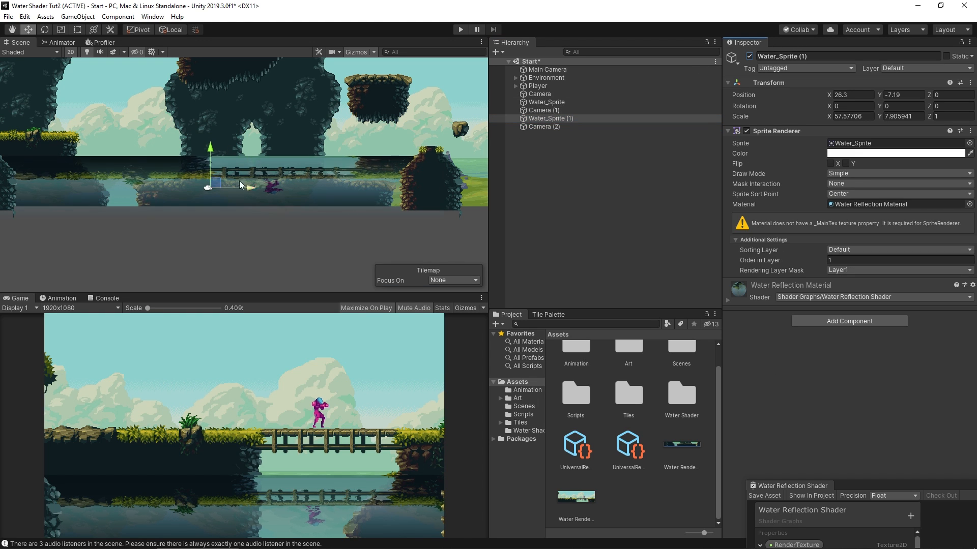
# Compare Camera (1) with Camera (2) at the second pond and delete the duplicate Camera (2).
pyautogui.scroll(5, 184, 184)
pyautogui.scroll(-6, 183, 185)
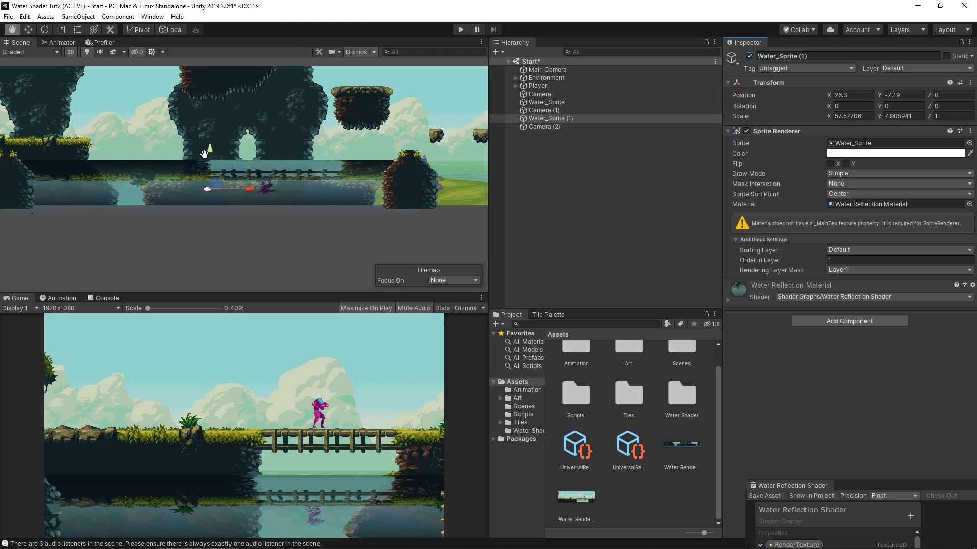
pyautogui.moveTo(203, 154); pyautogui.dragTo(239, 167, button='middle')
pyautogui.click(549, 127)
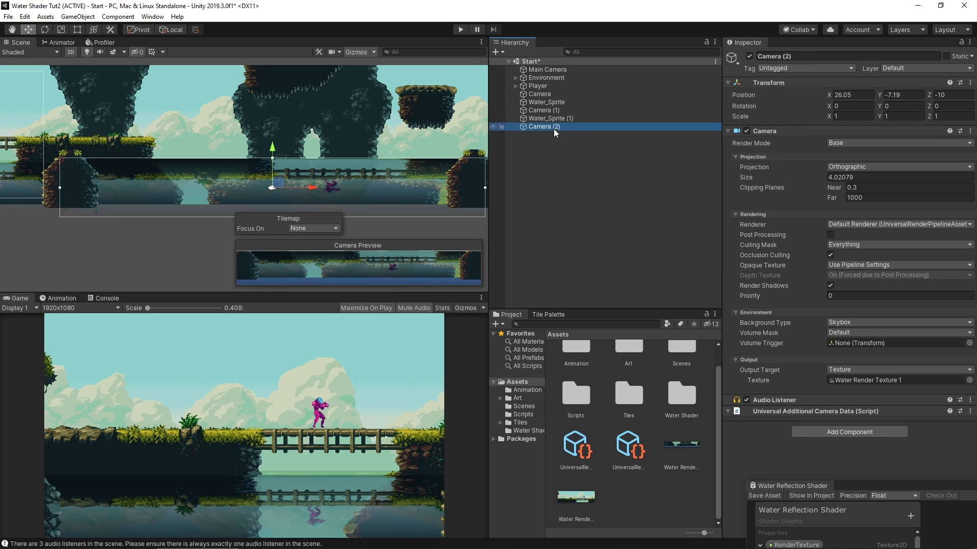
pyautogui.click(557, 110)
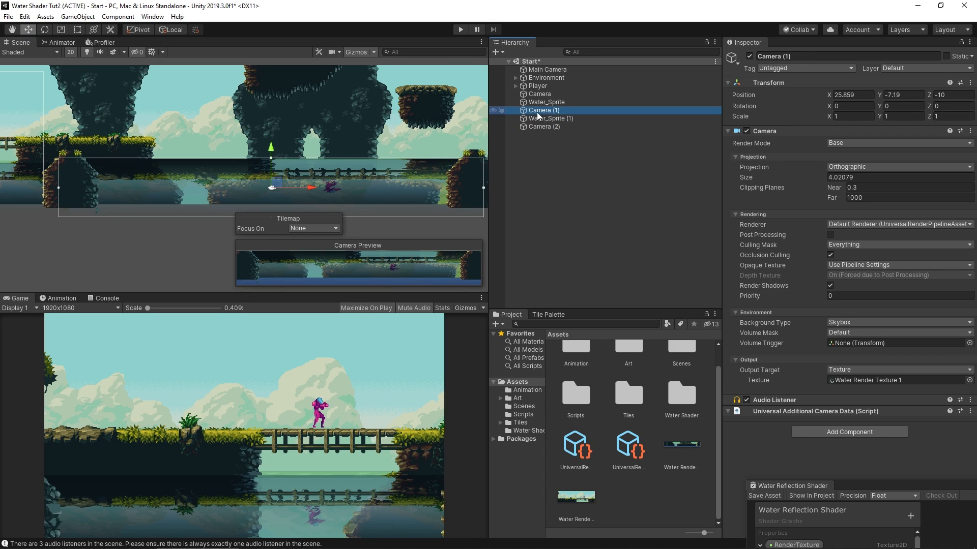
pyautogui.click(552, 128)
pyautogui.click(554, 111)
pyautogui.click(556, 129)
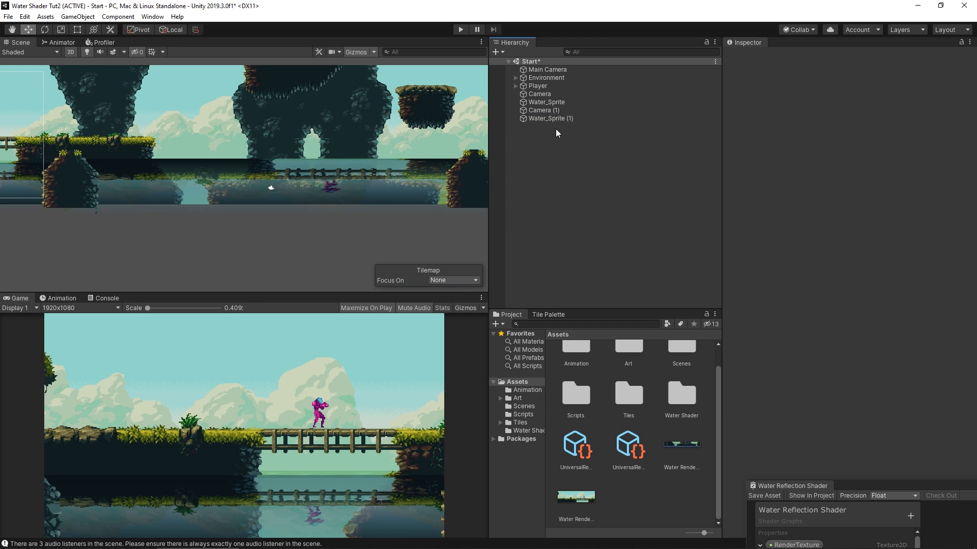
# Assign Water Render Texture 1 as the output texture of Camera (1) and frame that camera in the scene.
pyautogui.click(550, 111)
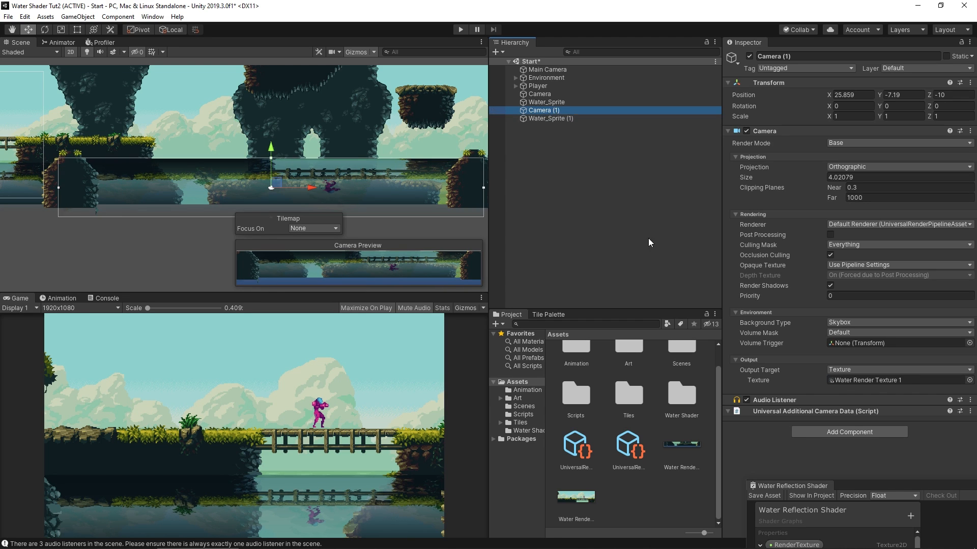
pyautogui.moveTo(681, 446); pyautogui.dragTo(895, 379)
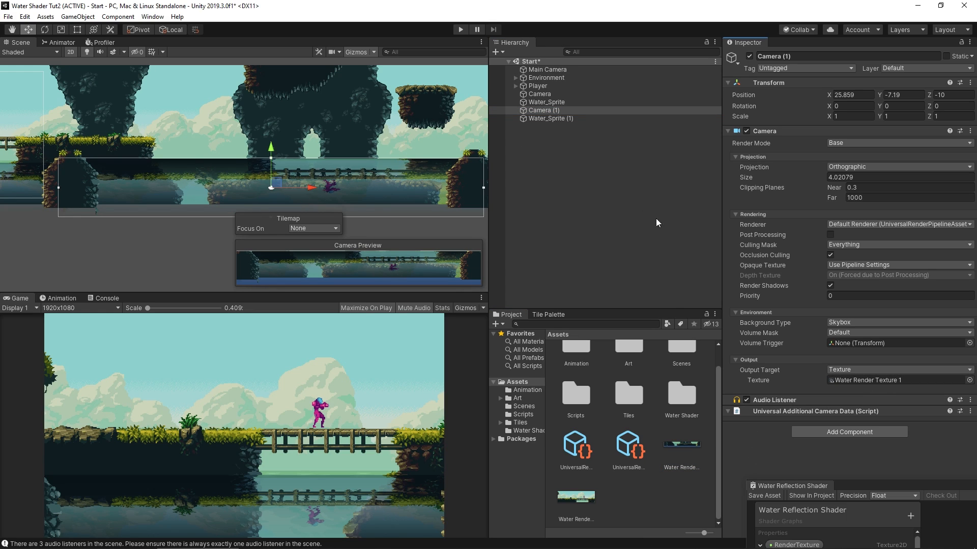
pyautogui.scroll(3, 319, 182)
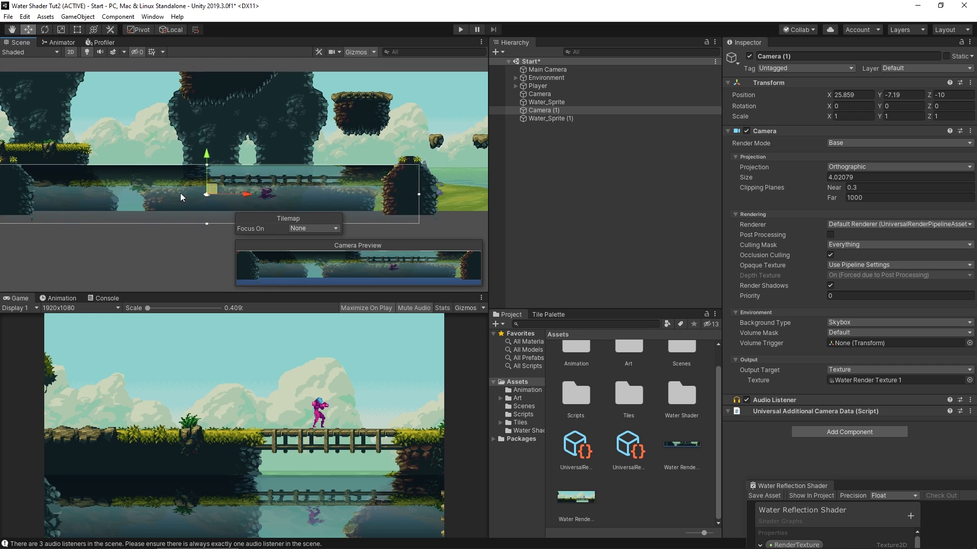
pyautogui.scroll(-2, 199, 168)
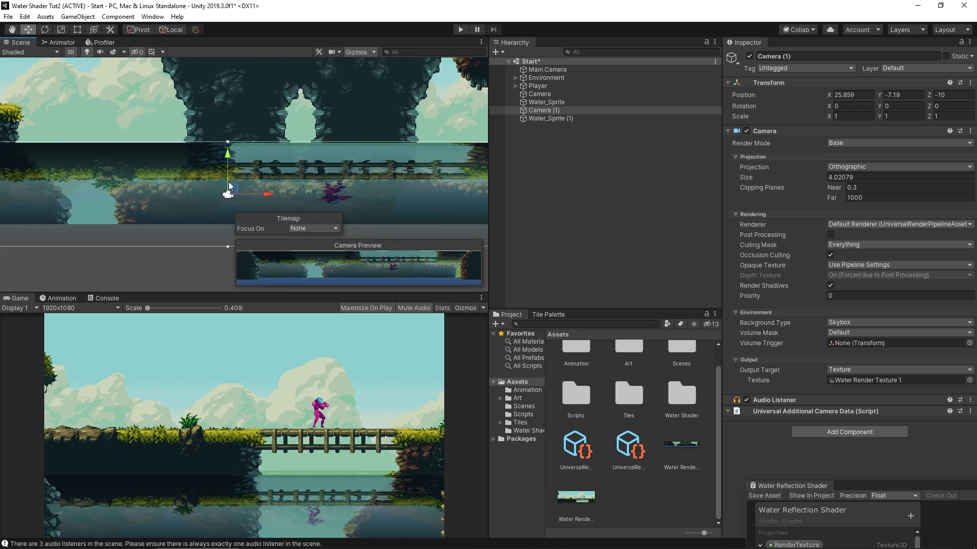
pyautogui.scroll(-5, 255, 167)
pyautogui.scroll(5, 236, 170)
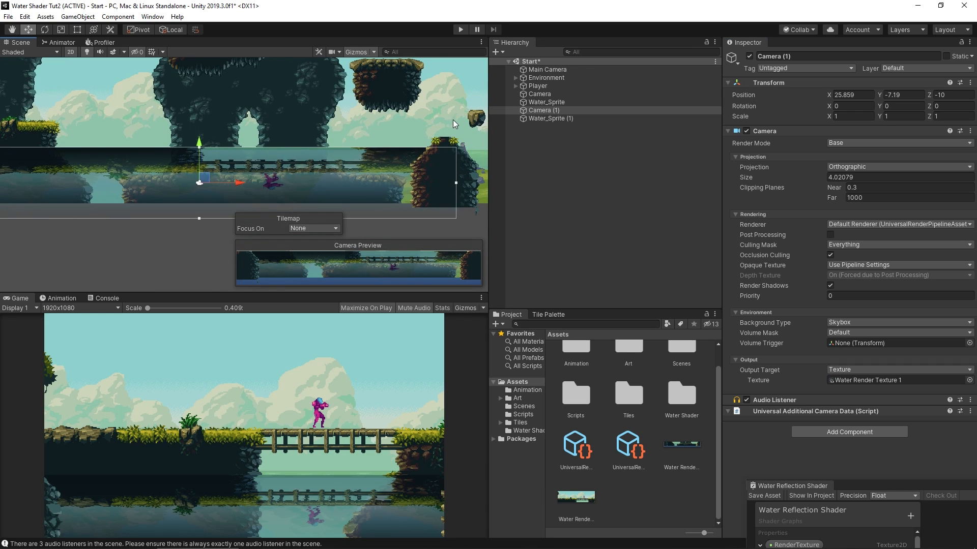
pyautogui.doubleClick(549, 110)
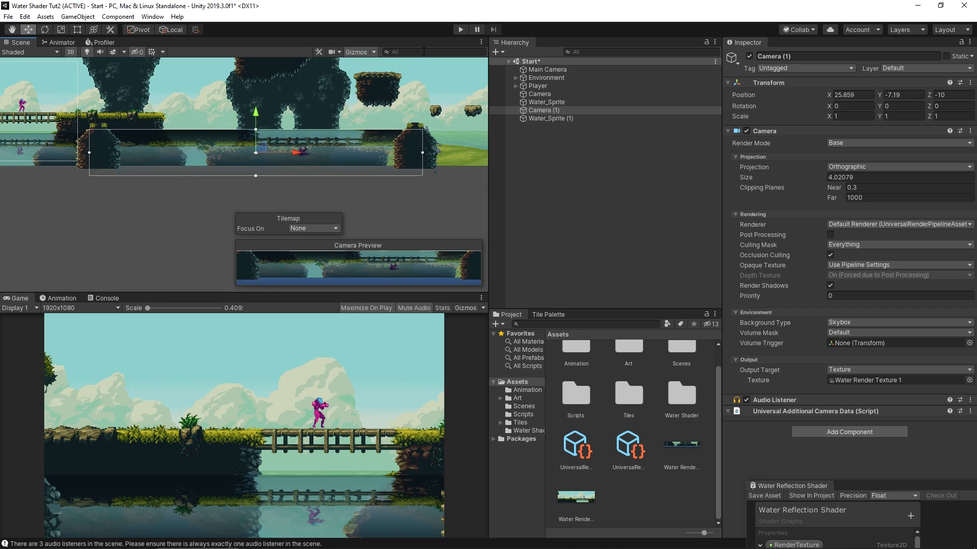
# Play the scene, run and jump the player over to the second pond to examine its reflection, and stop playing.
pyautogui.click(460, 30)
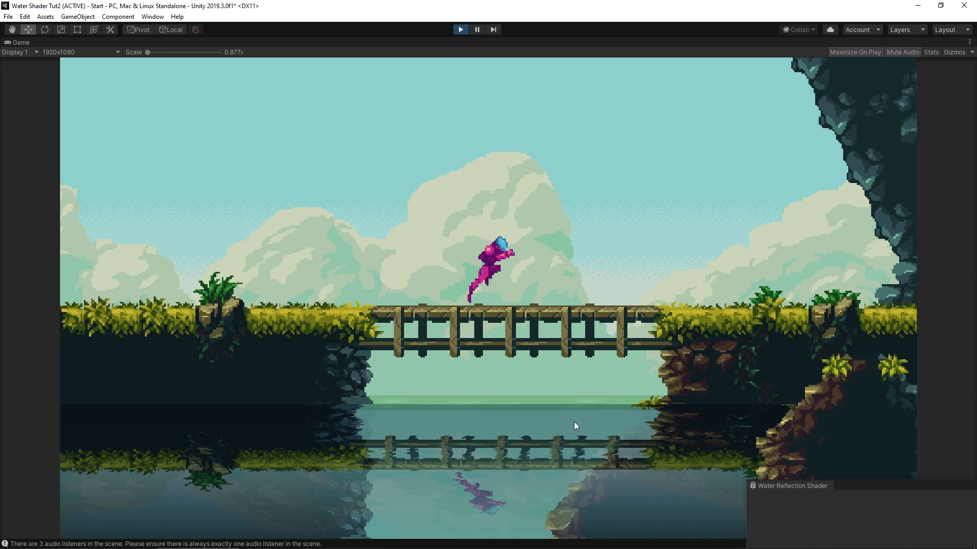
pyautogui.press('d')
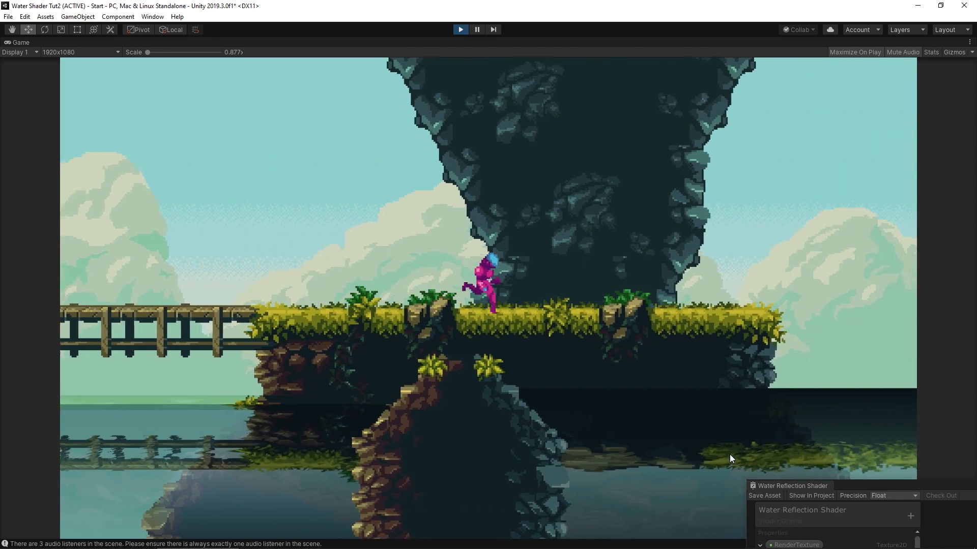
pyautogui.press('space')
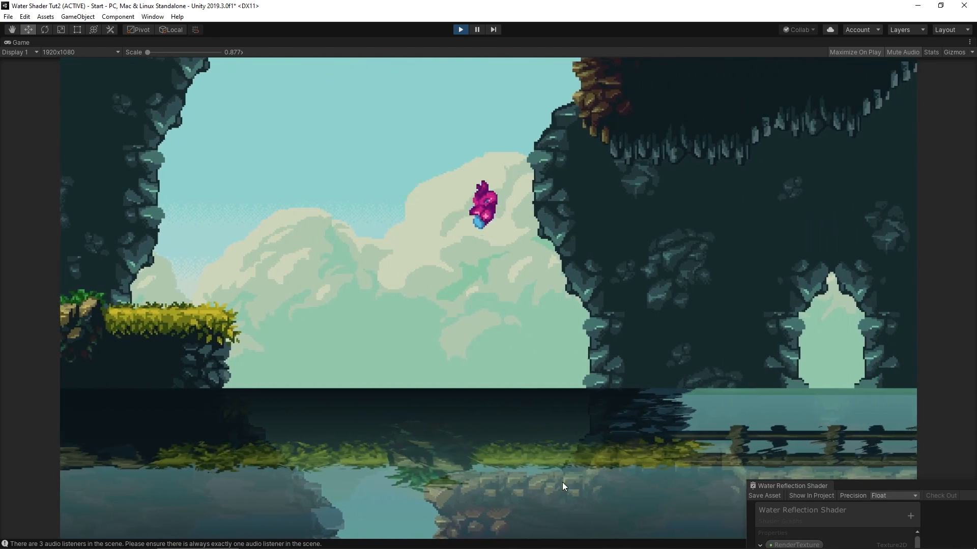
pyautogui.press('a')
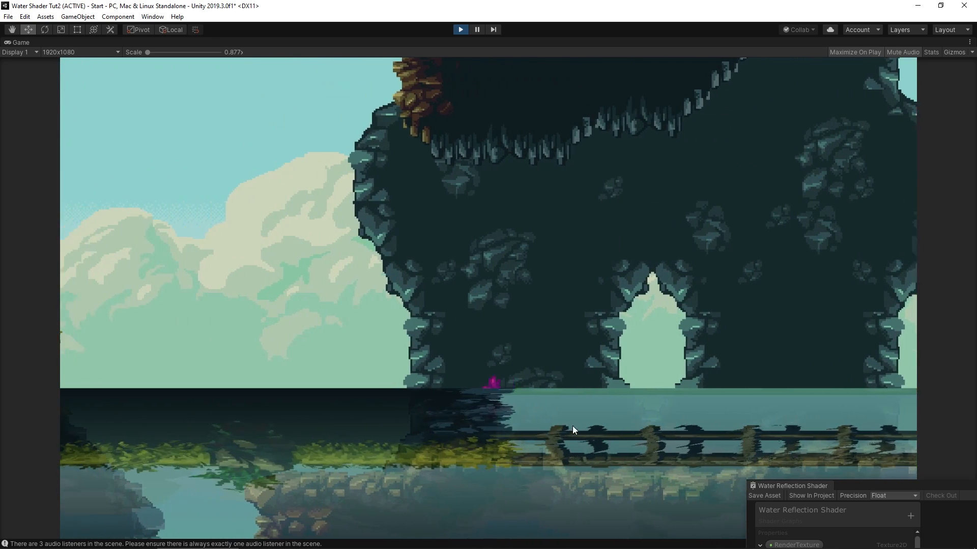
pyautogui.hotkey('ctrl', 'p')
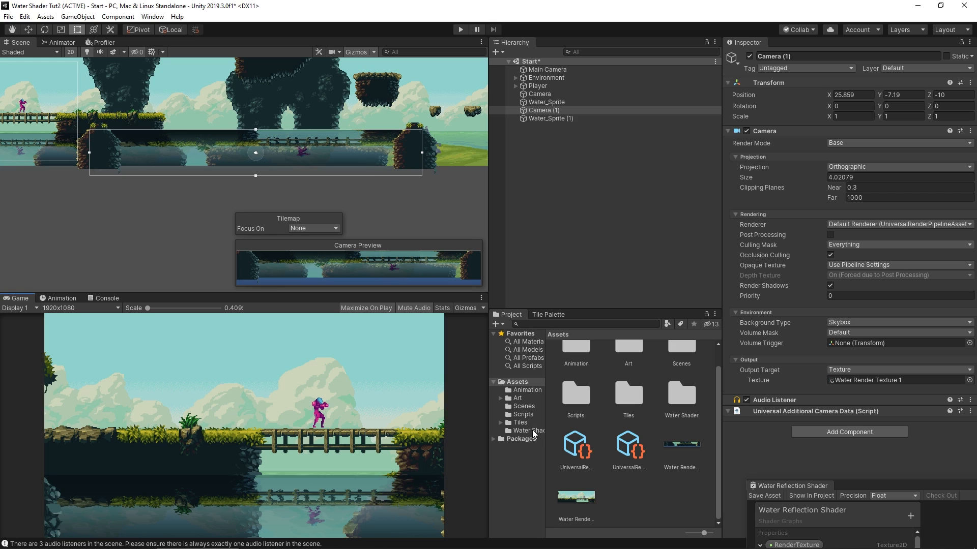
# Duplicate the Water Reflection Material in the Water Shader folder, save the scene, and rename the copy as Water 2.
pyautogui.click(529, 431)
pyautogui.click(572, 373)
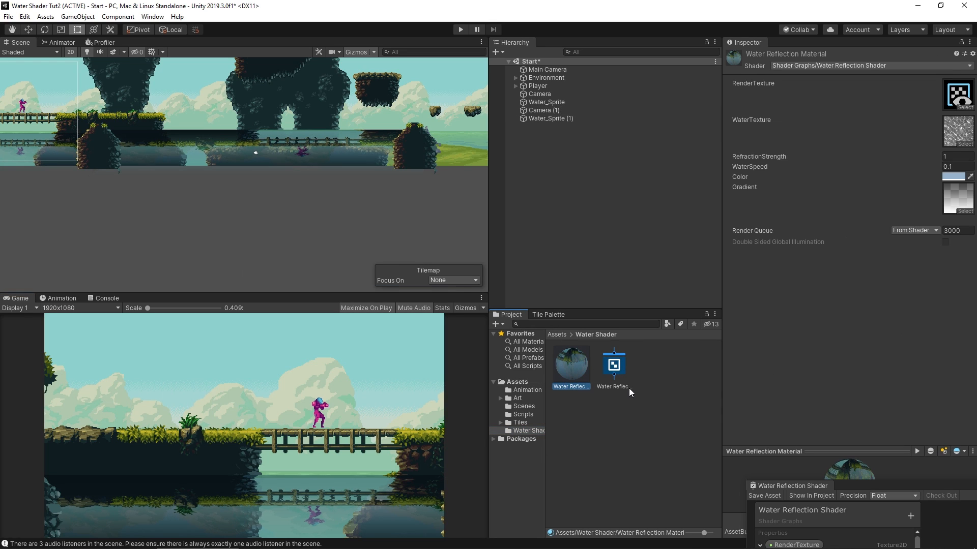
pyautogui.hotkey('ctrl', 'd')
pyautogui.hotkey('ctrl', 's')
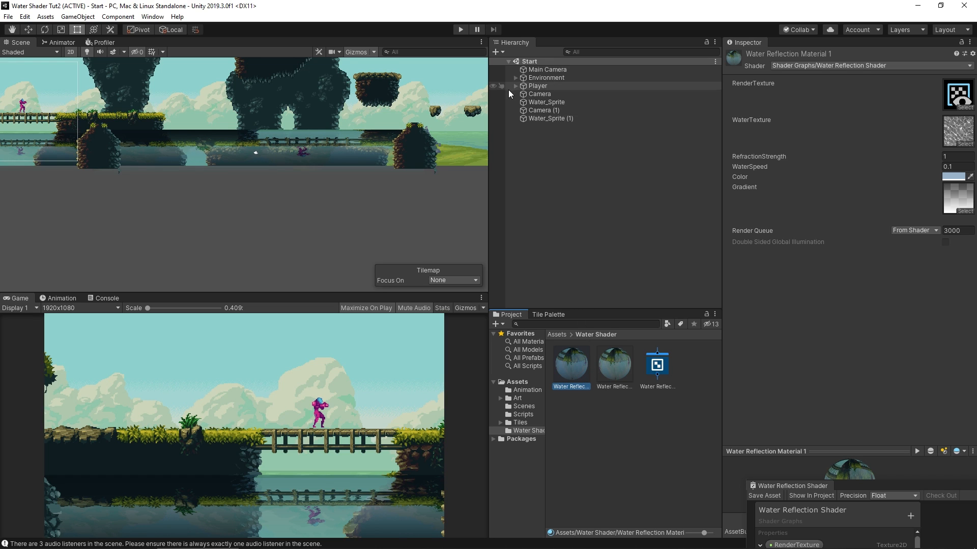
pyautogui.click(546, 117)
pyautogui.click(572, 366)
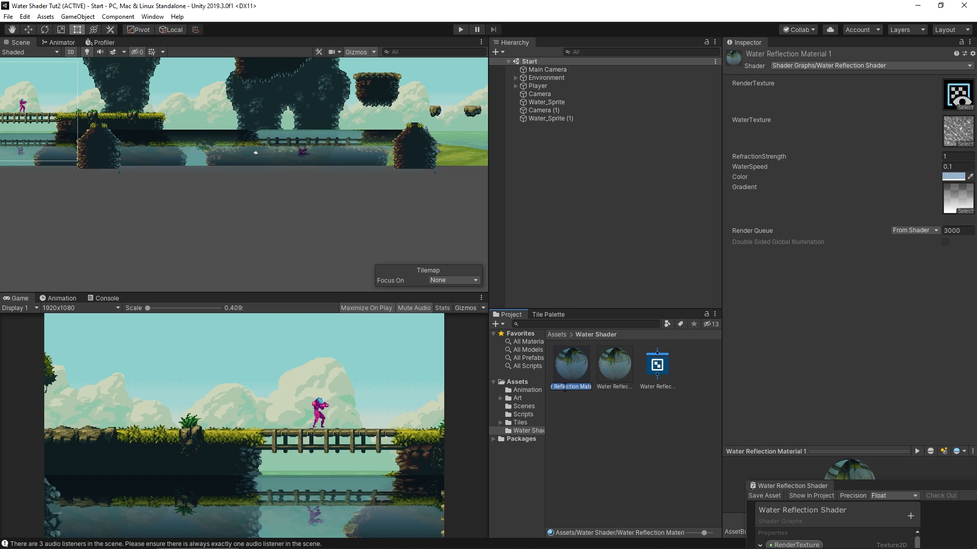
pyautogui.write('Water 2')
pyautogui.press('Return')
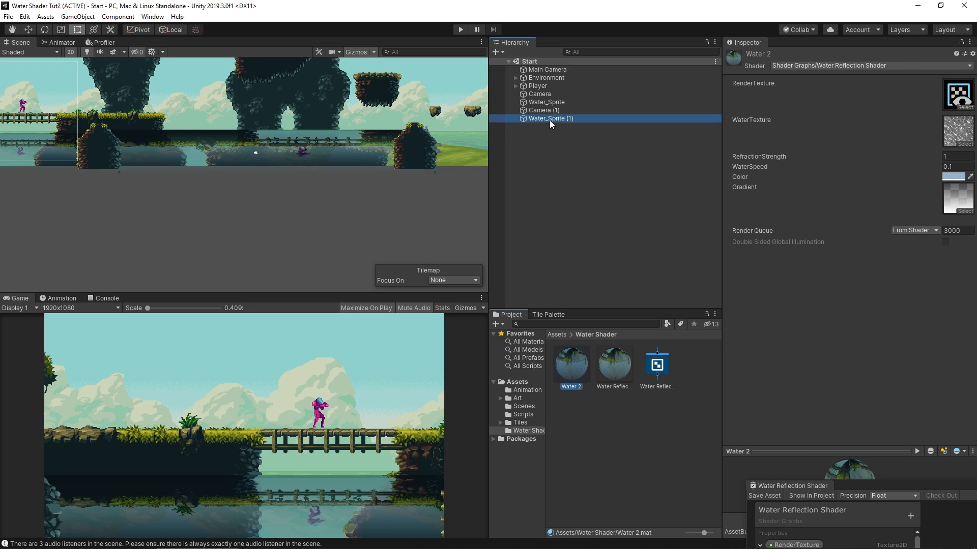
# Assign the Water 2 material to Water_Sprite (1) and set that material's RenderTexture to Water Render Texture 1.
pyautogui.click(549, 118)
pyautogui.moveTo(579, 372); pyautogui.dragTo(896, 206)
pyautogui.click(573, 362)
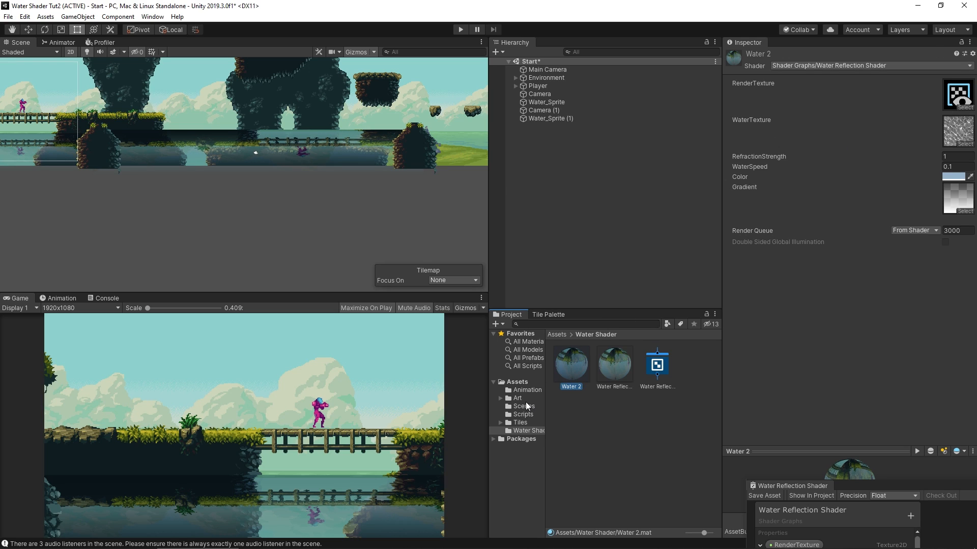
pyautogui.click(516, 383)
pyautogui.scroll(-2, 717, 505)
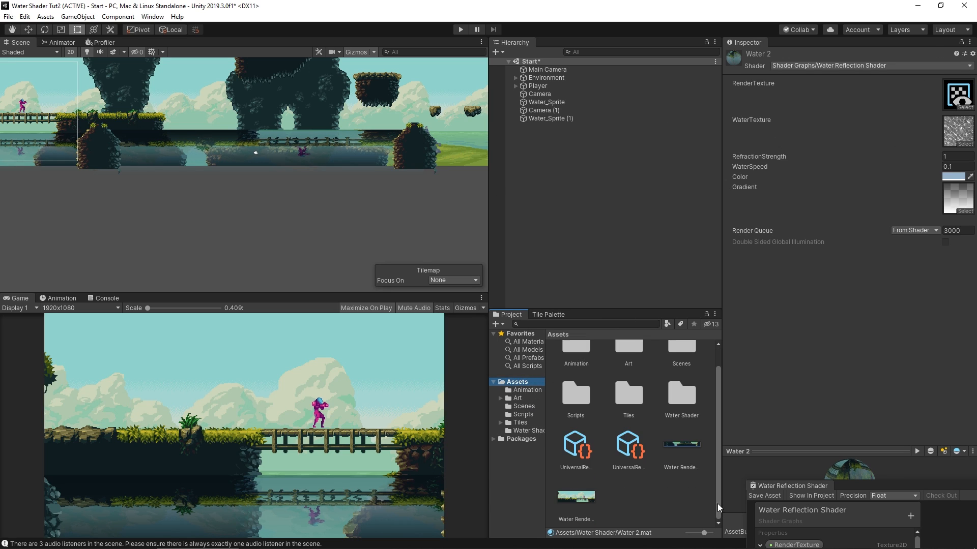
pyautogui.moveTo(685, 437); pyautogui.dragTo(961, 115)
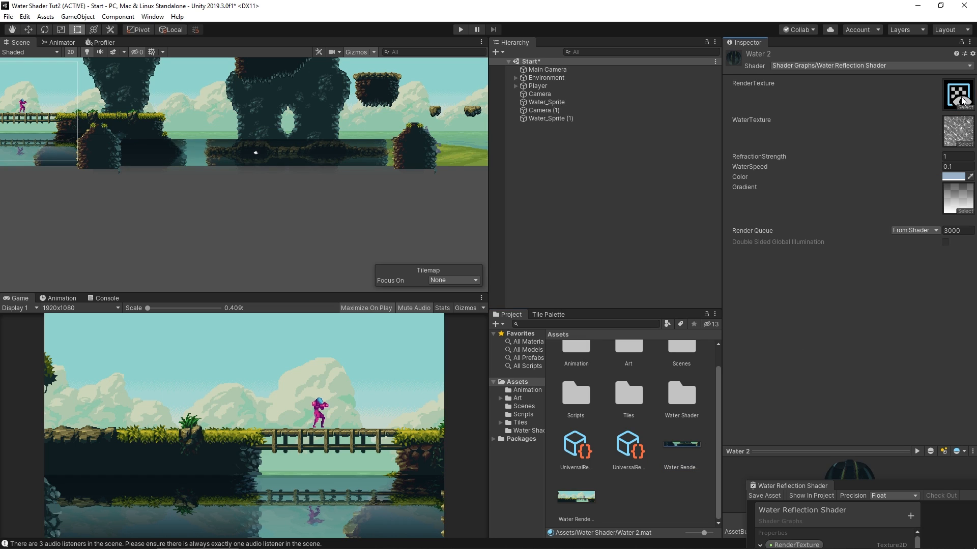
# Play the scene, move the player through the second pond to check its reflection with the Water 2 material, and stop playing.
pyautogui.scroll(3, 146, 134)
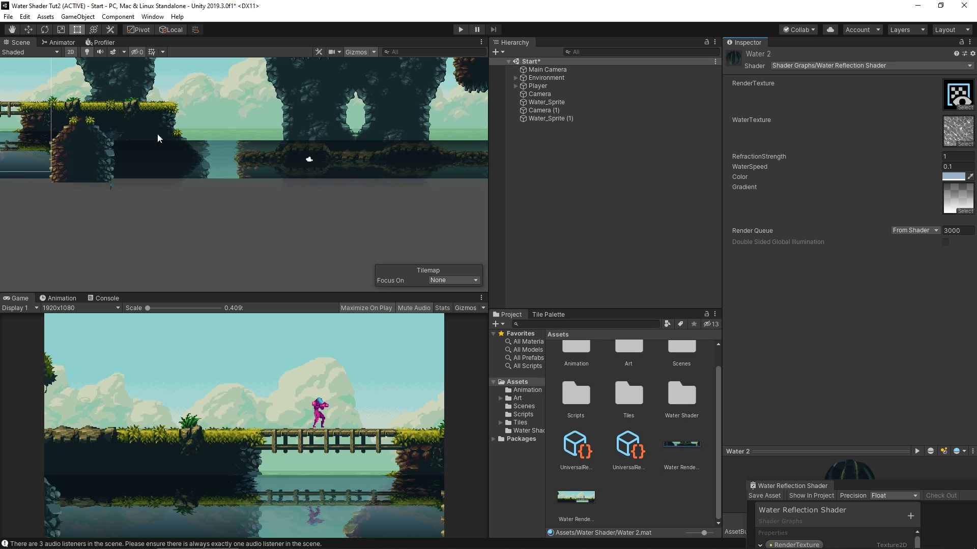
pyautogui.scroll(2, 269, 159)
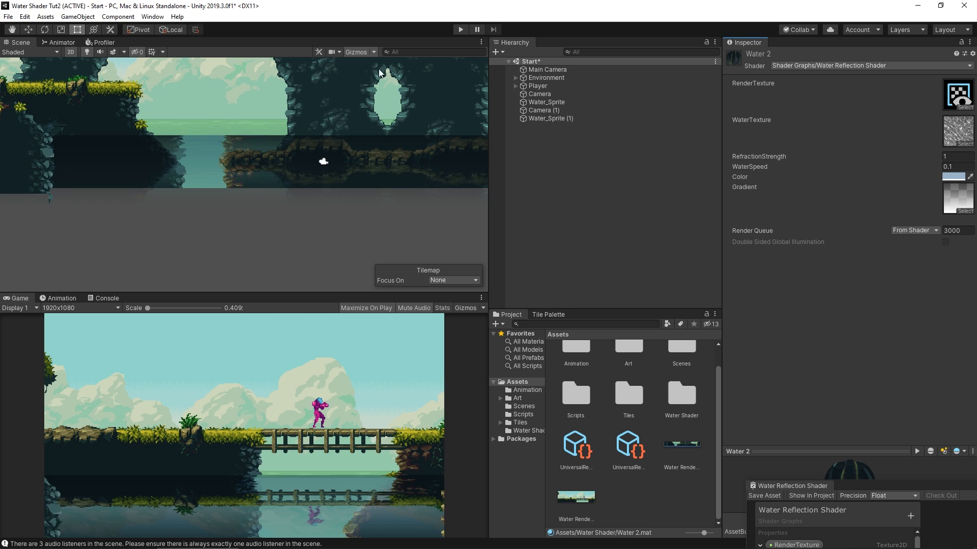
pyautogui.click(460, 29)
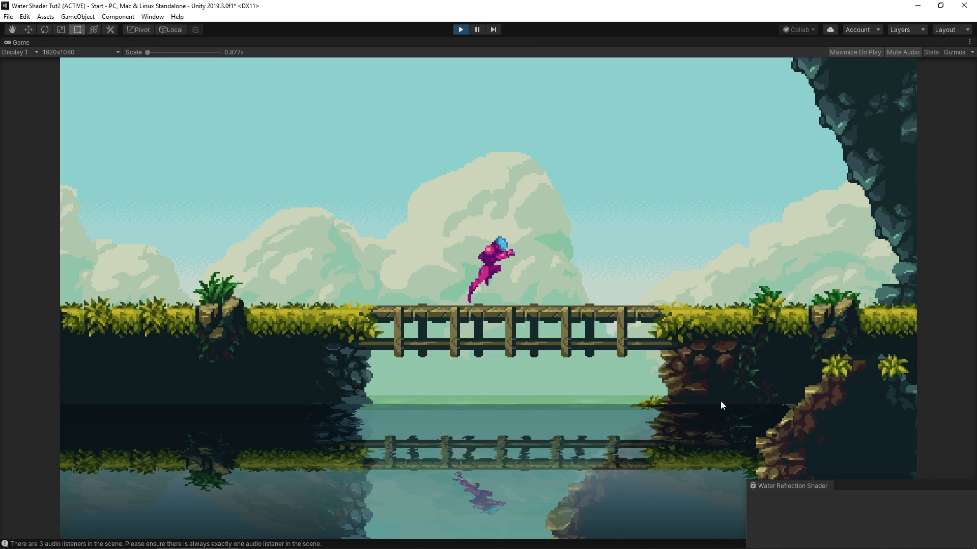
pyautogui.press('d')
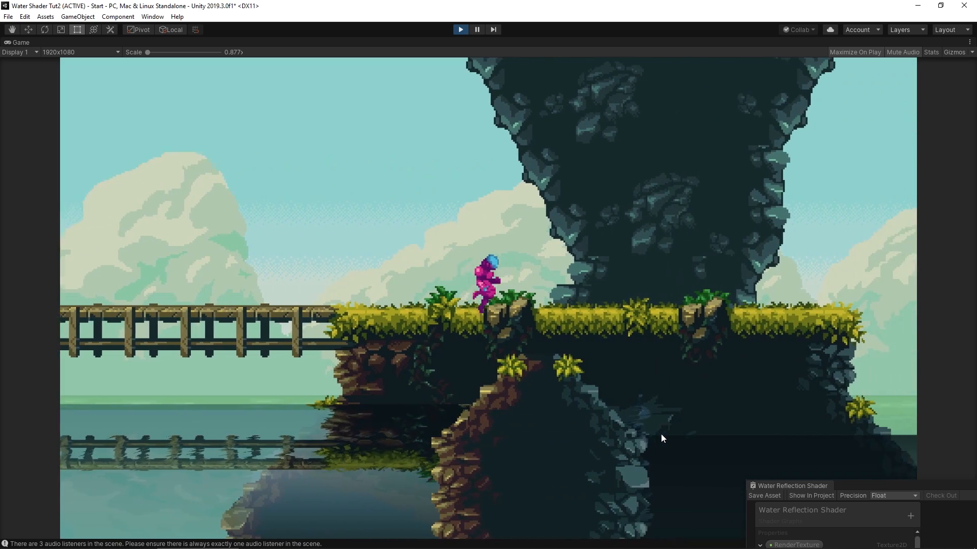
pyautogui.press('space')
pyautogui.press('space')
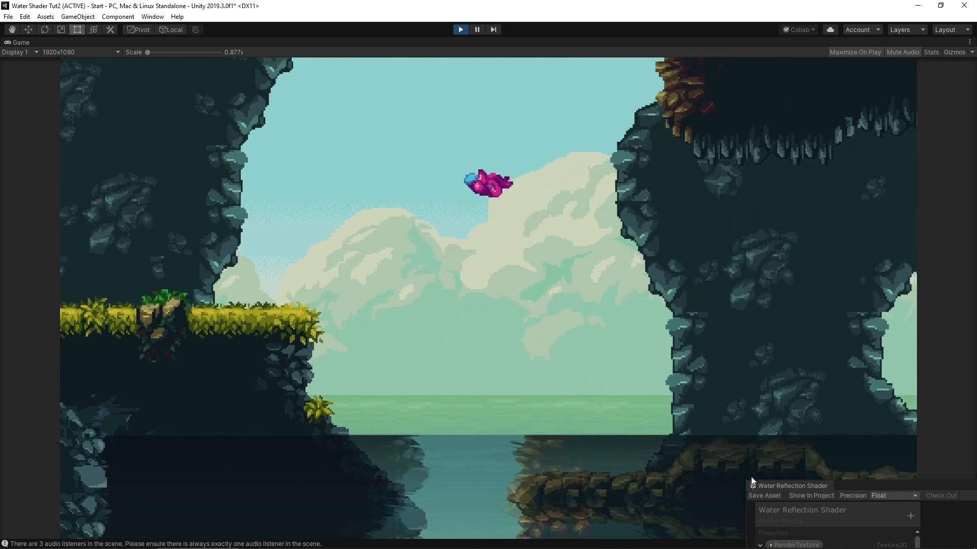
pyautogui.press('a')
pyautogui.press('space')
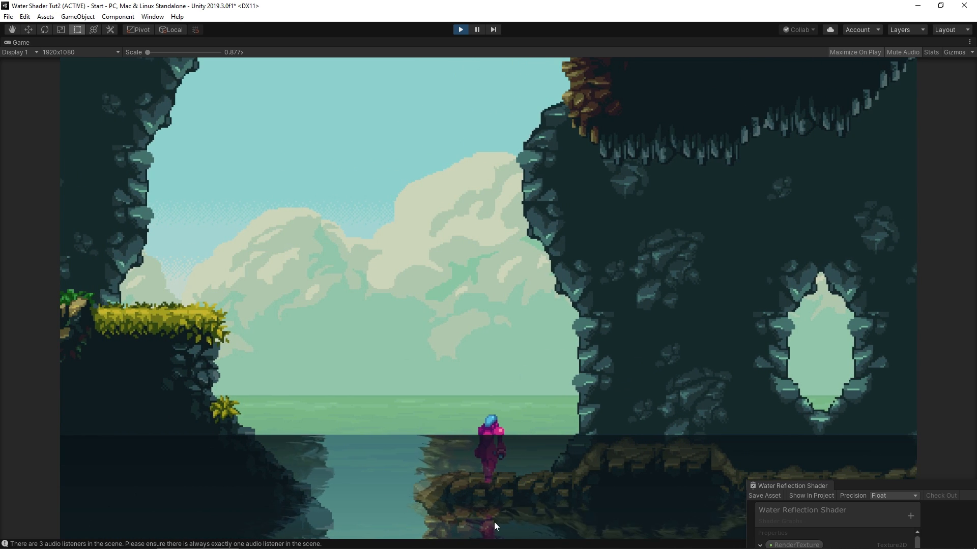
pyautogui.press('d')
pyautogui.press('space')
pyautogui.press('a')
pyautogui.press('d')
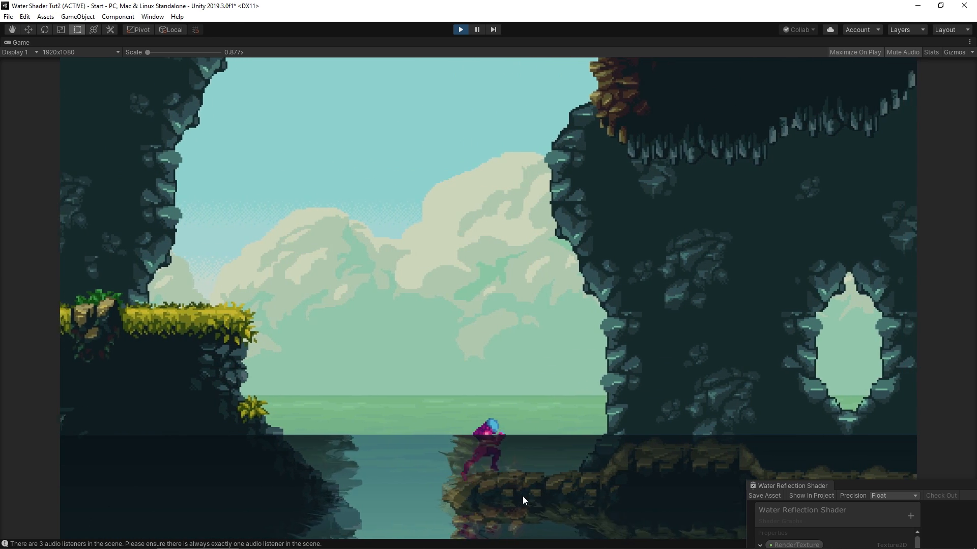
pyautogui.press('space')
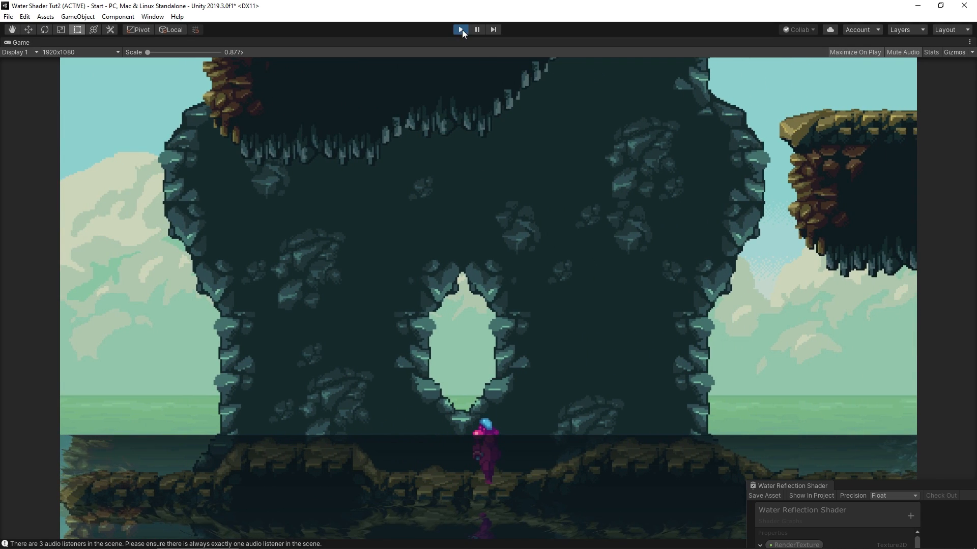
pyautogui.click(460, 30)
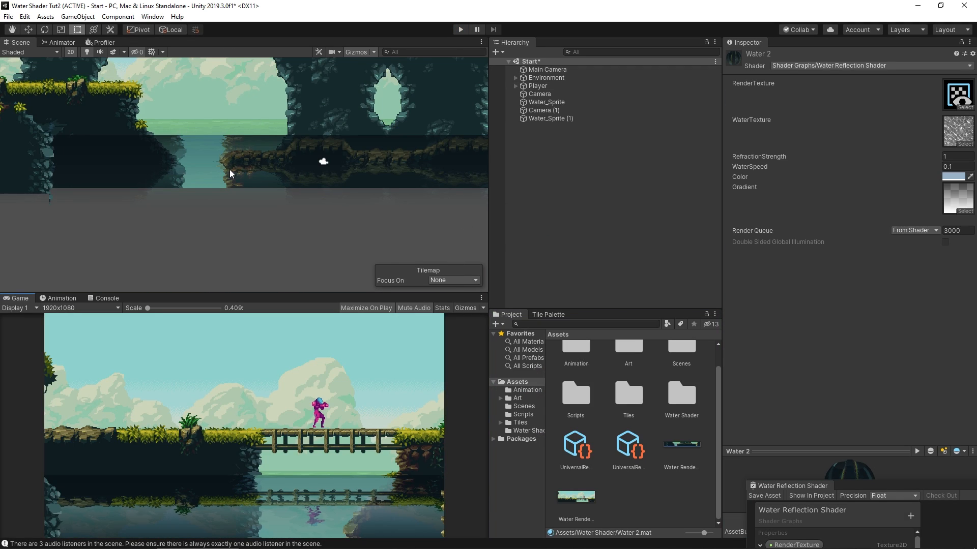
# Examine the framing of Camera (1) against the bounds of Water_Sprite (1) around the second pond.
pyautogui.click(565, 110)
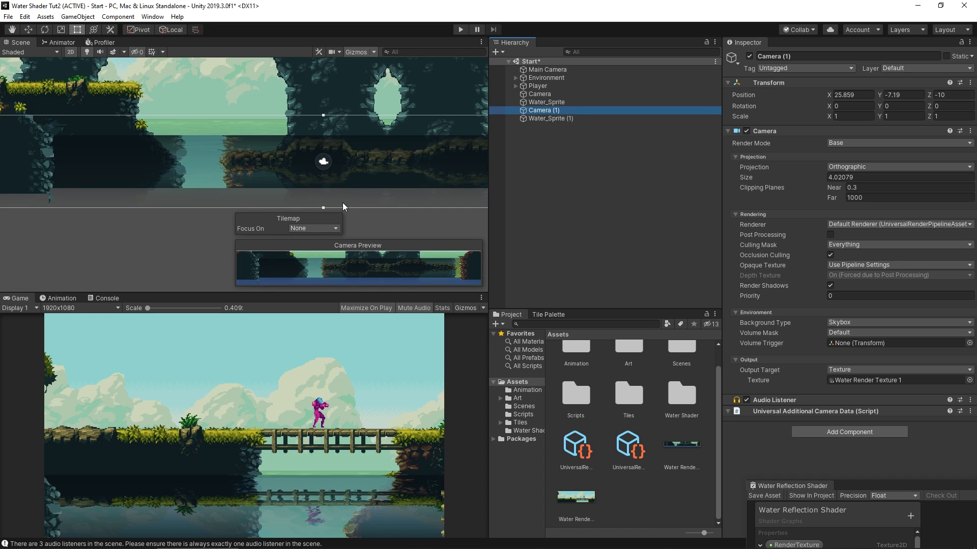
pyautogui.click(537, 118)
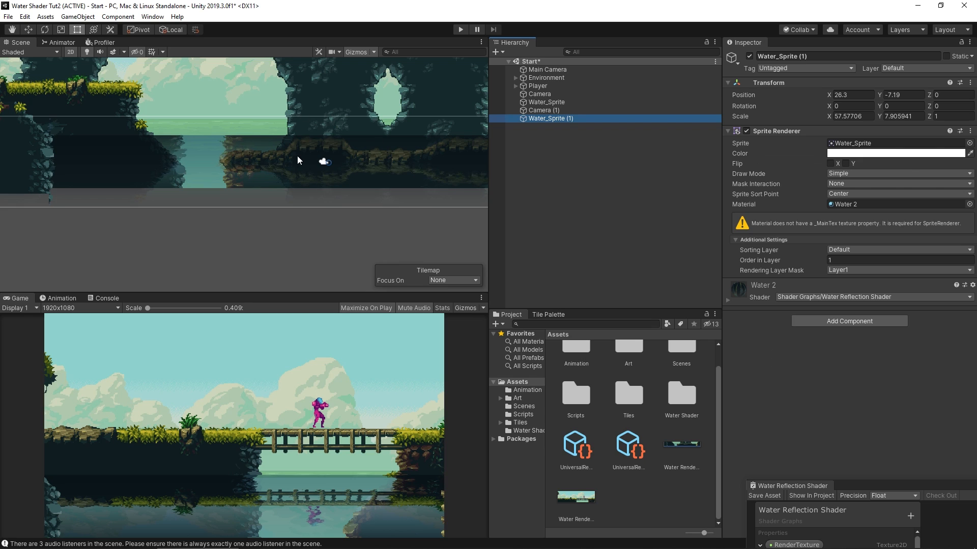
pyautogui.moveTo(359, 136); pyautogui.dragTo(327, 141, button='middle')
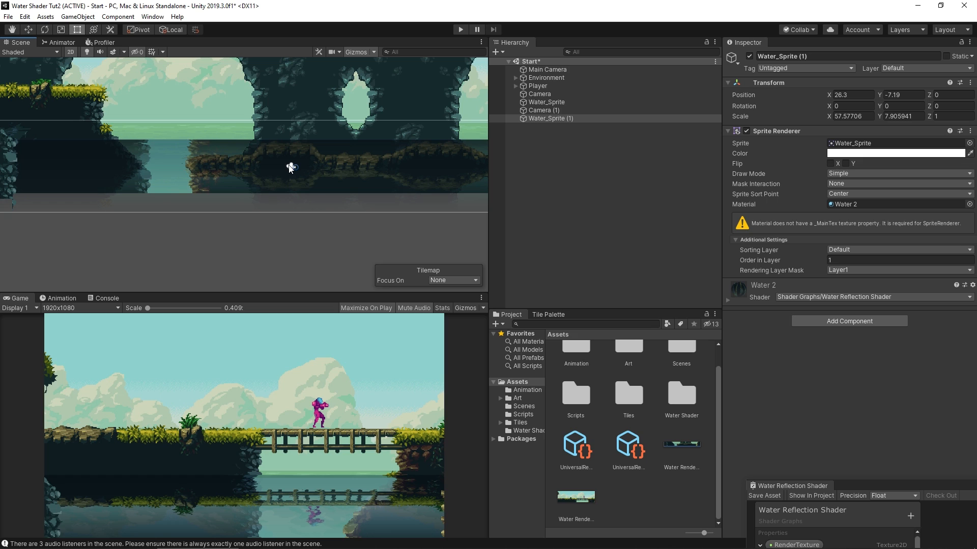
pyautogui.moveTo(156, 179); pyautogui.dragTo(98, 202, button='middle')
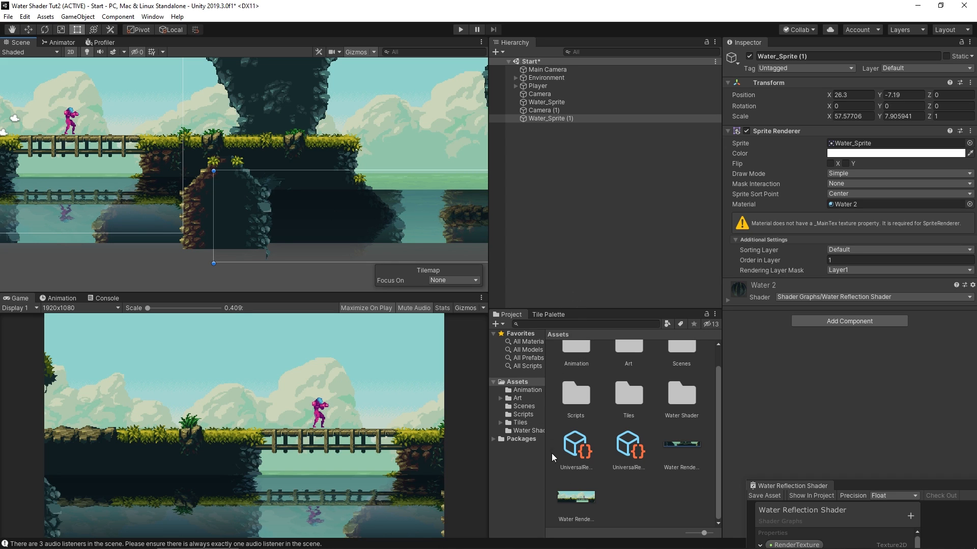
# Bring the Water Reflection Shader graph into view and add a Boolean property named Mirror Reflection.
pyautogui.click(527, 431)
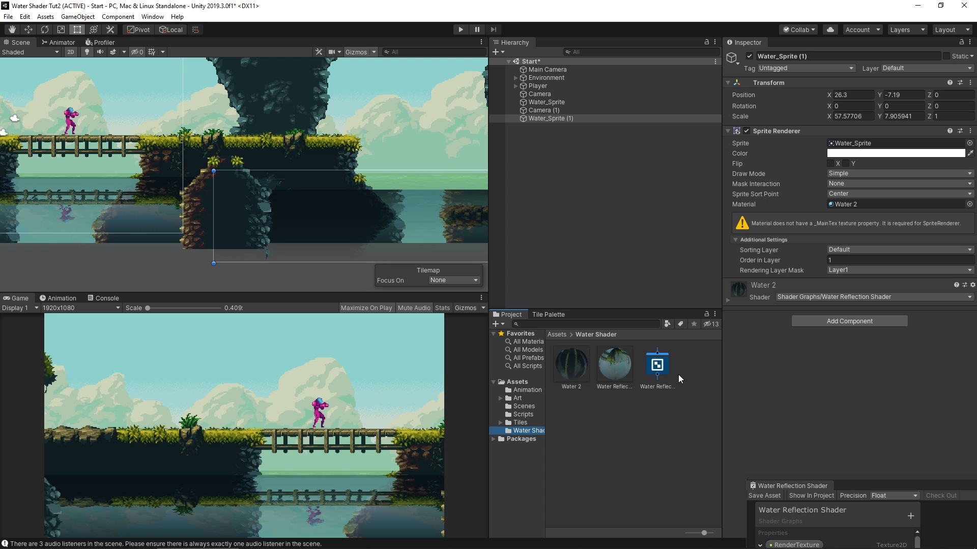
pyautogui.moveTo(895, 481); pyautogui.dragTo(193, 54)
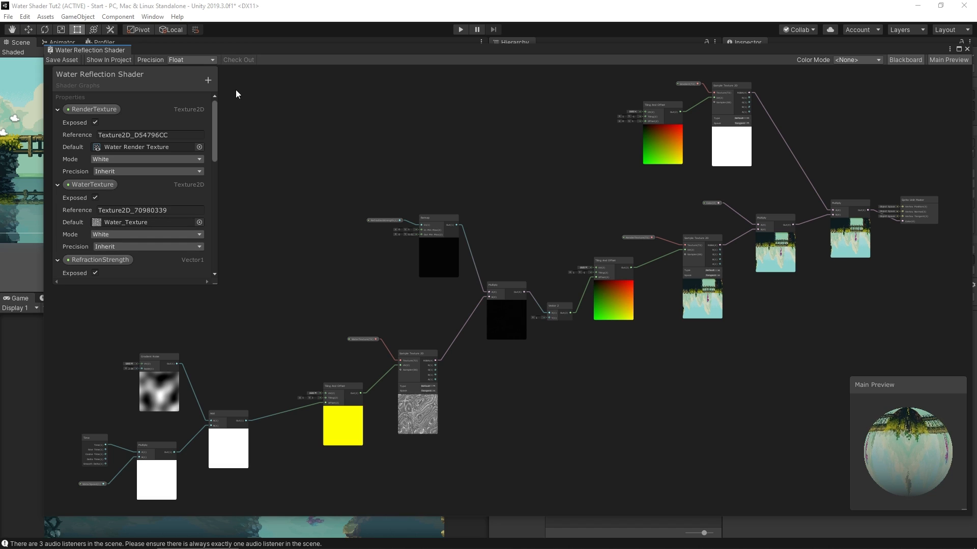
pyautogui.click(209, 81)
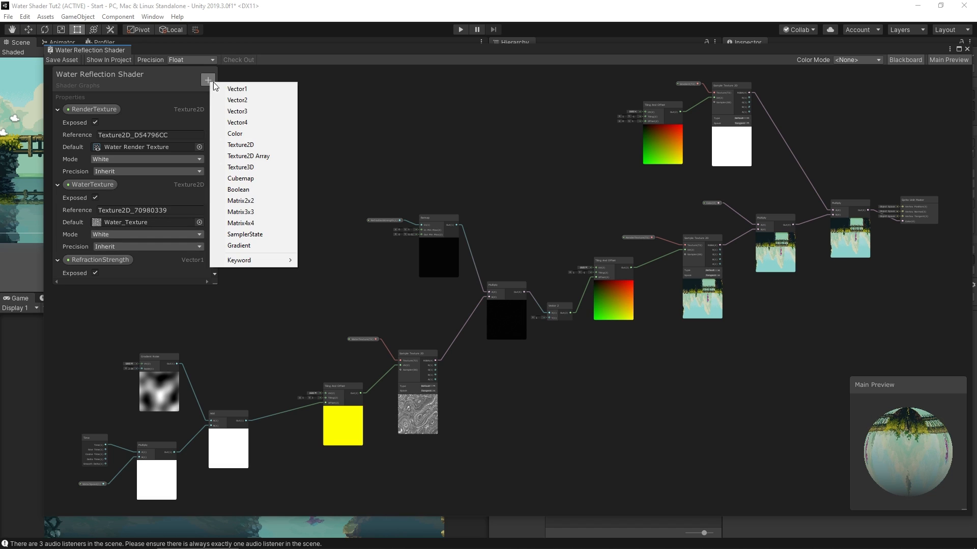
pyautogui.click(245, 190)
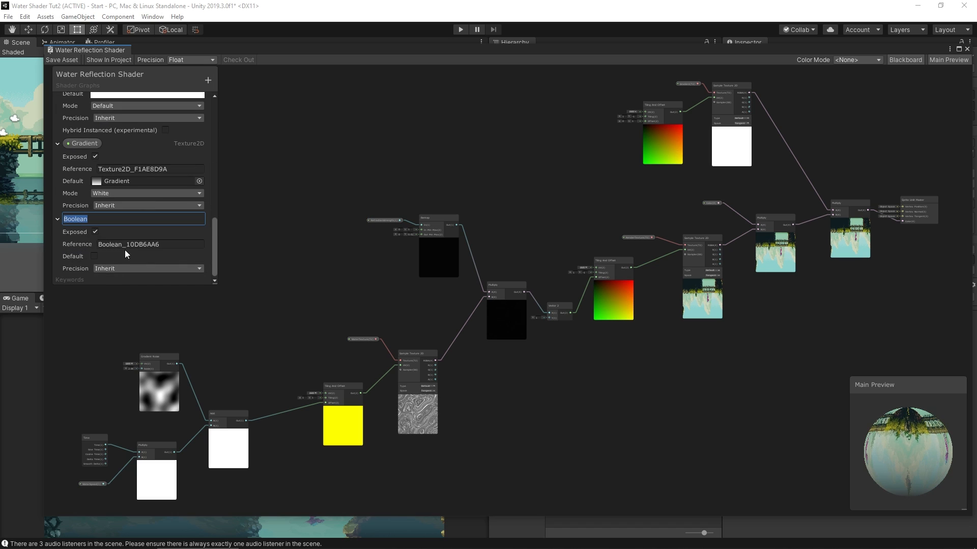
pyautogui.write('M')
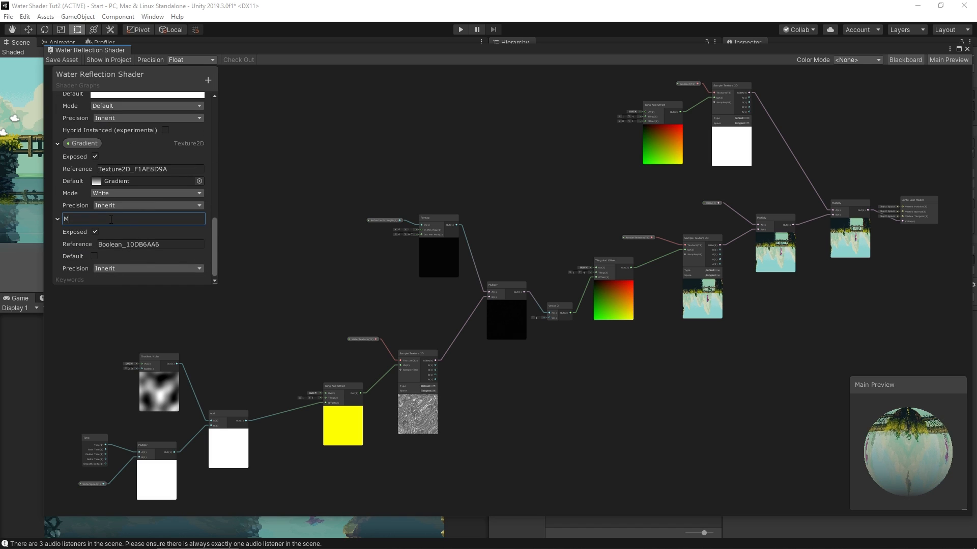
pyautogui.write('orror Reflection')
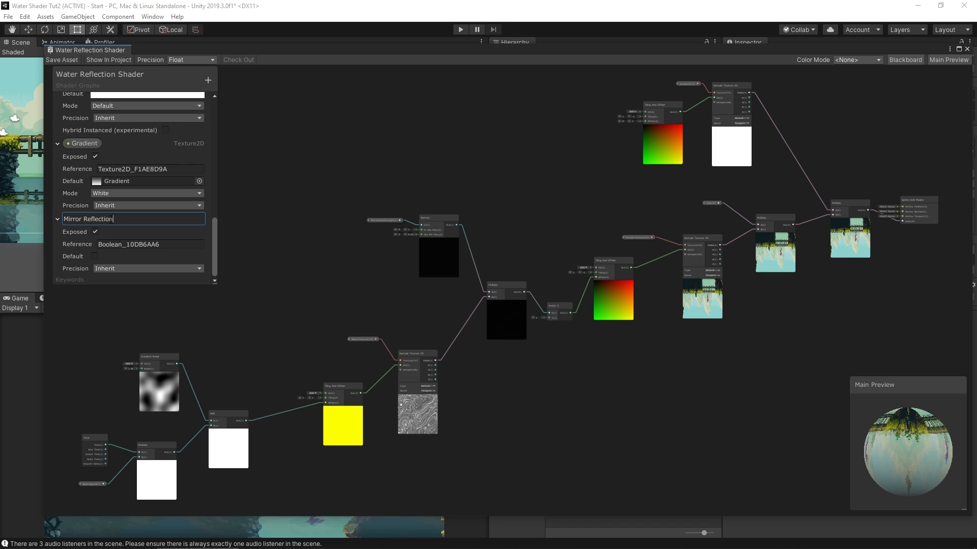
pyautogui.press('Return')
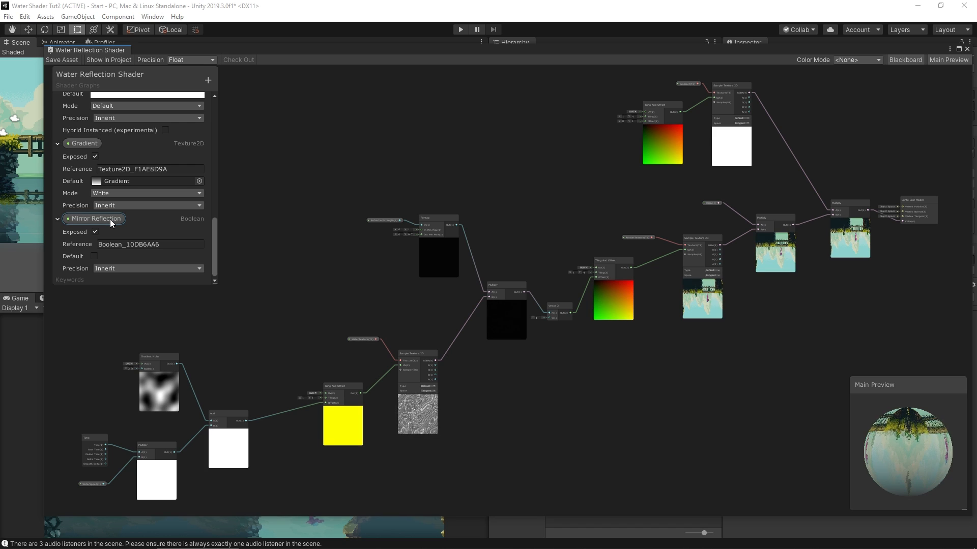
# Move the Tiling And Offset node slightly closer to the Sample Texture 2D node of the render texture.
pyautogui.moveTo(554, 184); pyautogui.dragTo(663, 288, button='middle')
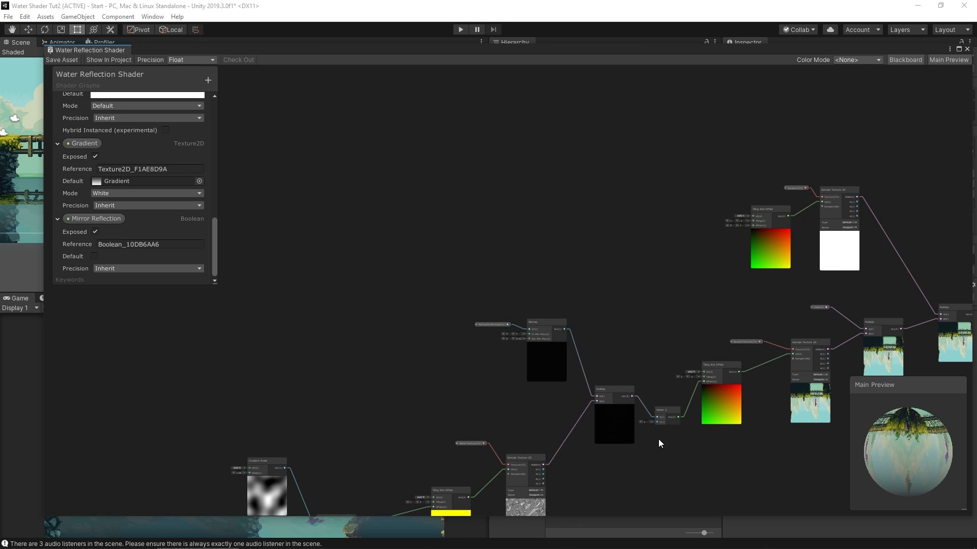
pyautogui.moveTo(664, 463); pyautogui.dragTo(600, 362, button='middle')
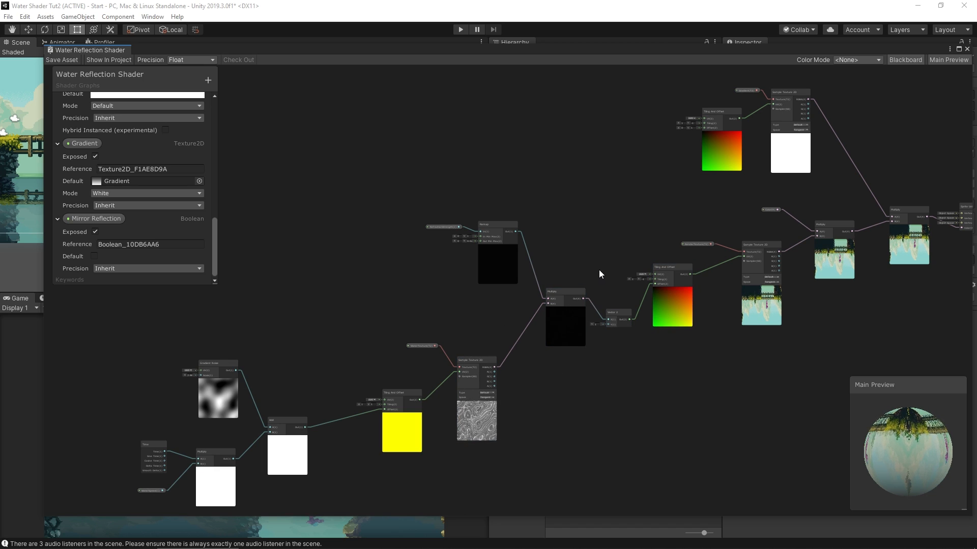
pyautogui.moveTo(664, 278); pyautogui.dragTo(672, 276)
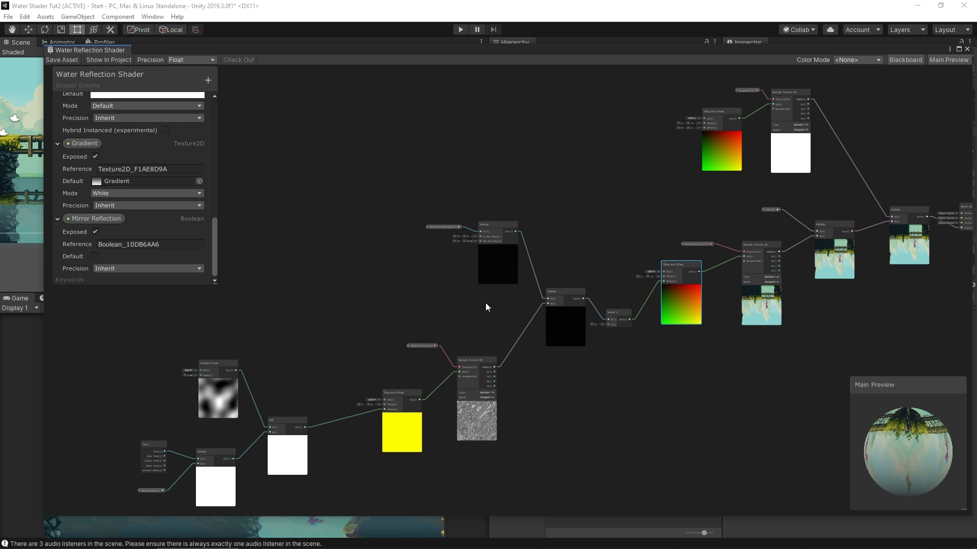
# Group the gradient property, its Tiling And Offset and Sample Texture 2D nodes as Gradient, and move the group farther above the other nodes.
pyautogui.moveTo(584, 254); pyautogui.dragTo(553, 360, button='middle')
pyautogui.moveTo(632, 300); pyautogui.dragTo(830, 173)
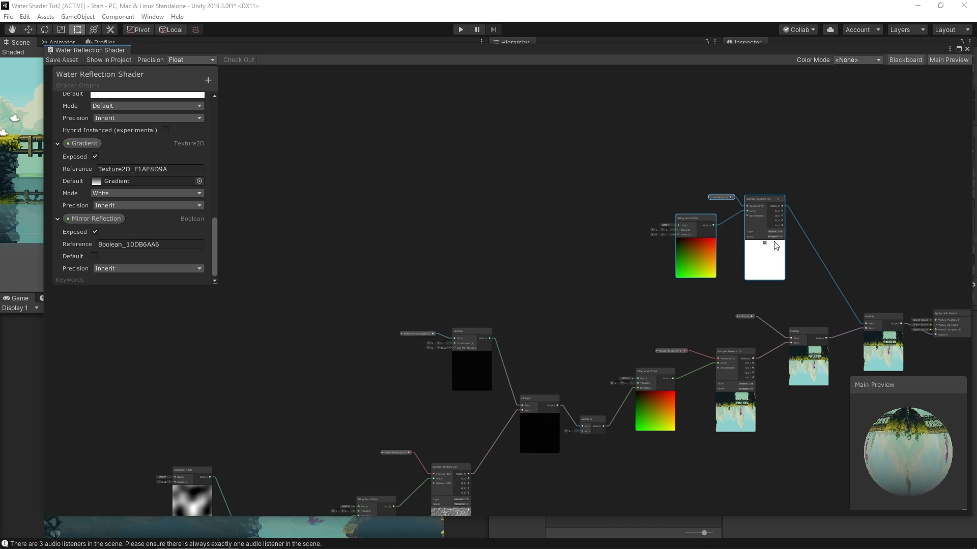
pyautogui.rightClick(760, 204)
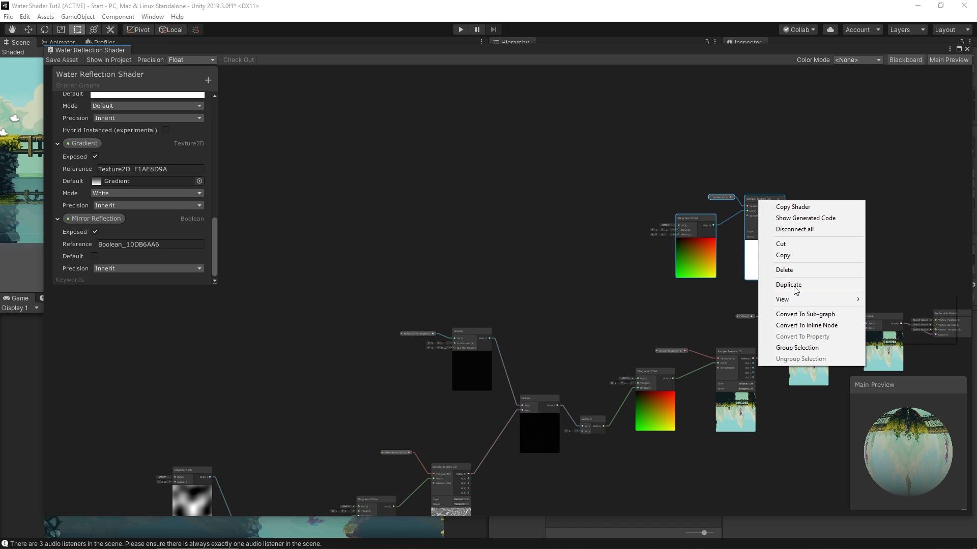
pyautogui.click(797, 348)
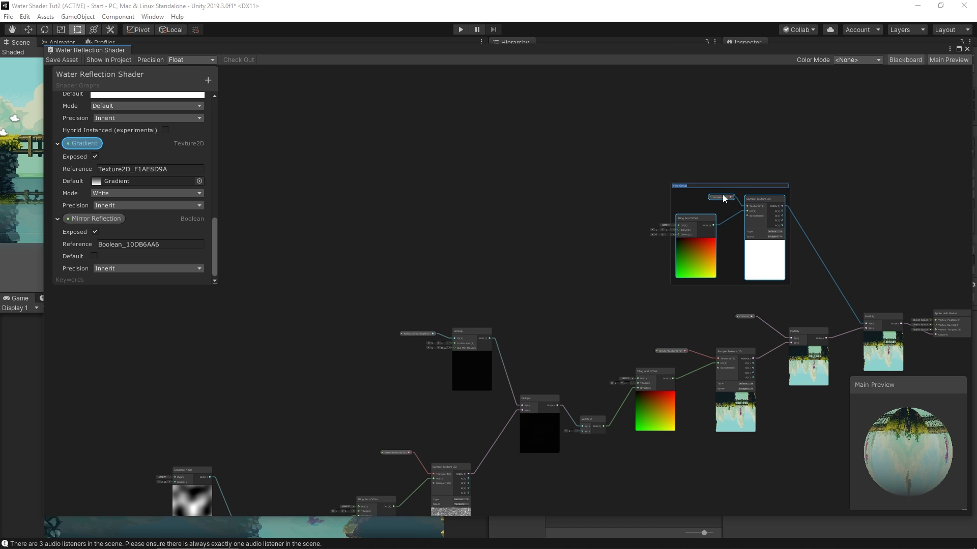
pyautogui.write('Gradient')
pyautogui.press('Return')
pyautogui.moveTo(734, 186); pyautogui.dragTo(766, 132)
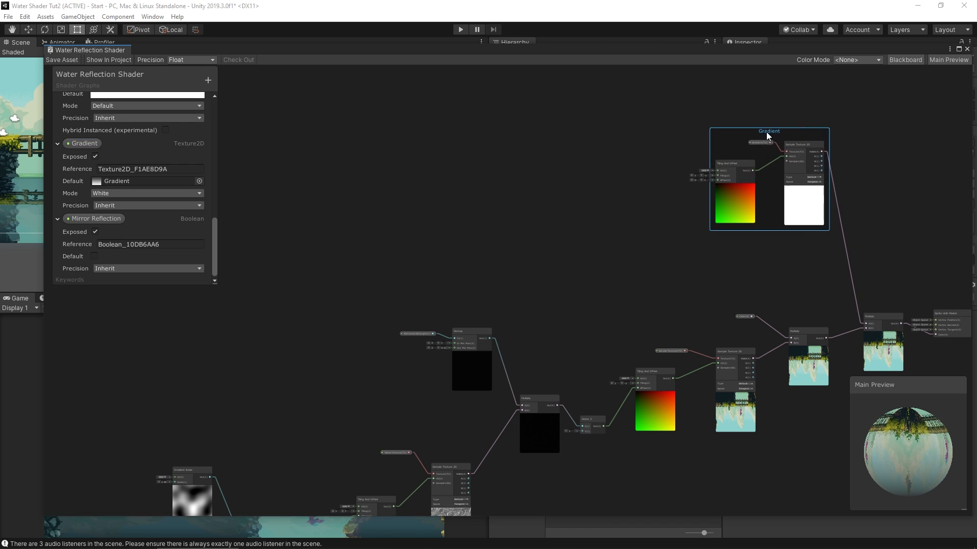
# Place the Mirror Reflection property as a node in the empty graph area above the refraction strength nodes.
pyautogui.click(402, 164)
pyautogui.moveTo(88, 224); pyautogui.dragTo(341, 191)
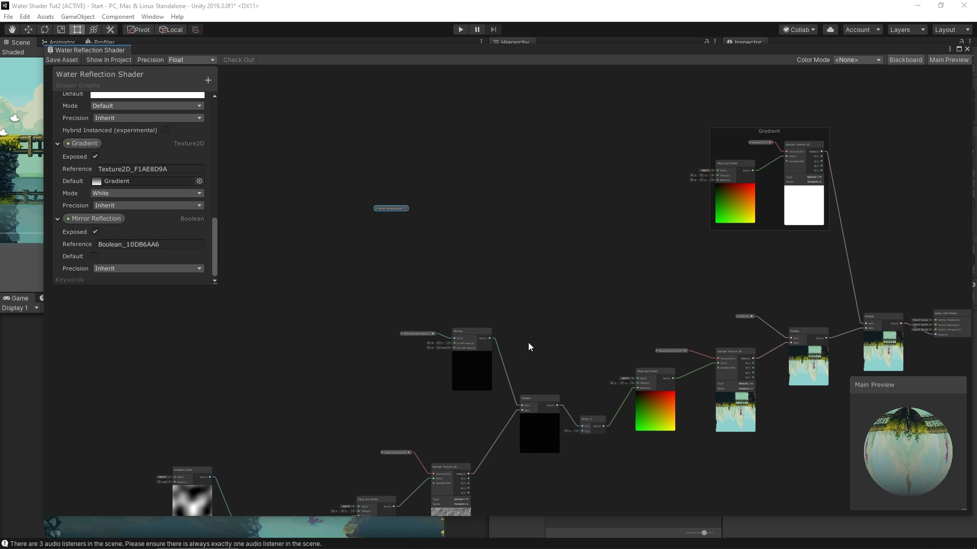
# Move the Vector 2 node slightly up and closer to the Tiling And Offset node of the render texture.
pyautogui.scroll(6, 616, 414)
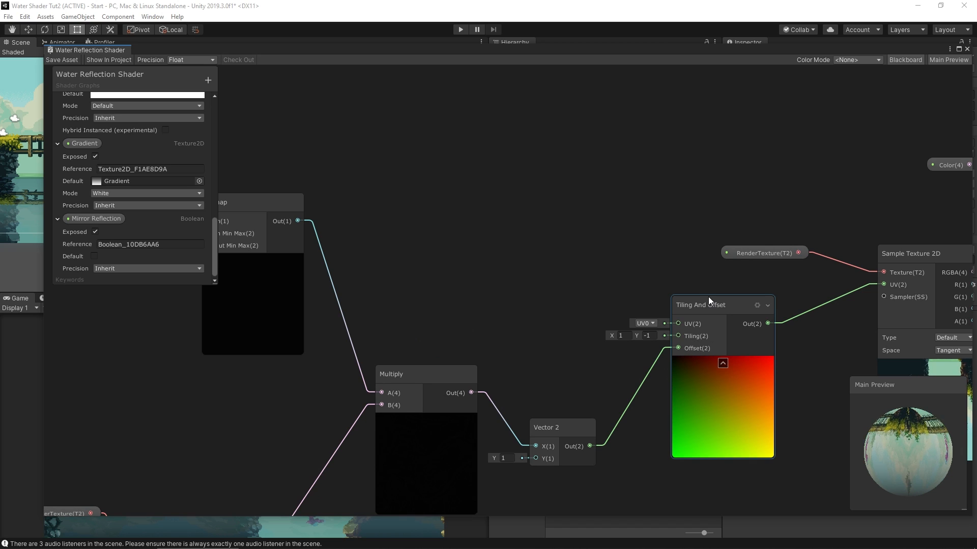
pyautogui.click(648, 336)
pyautogui.click(510, 458)
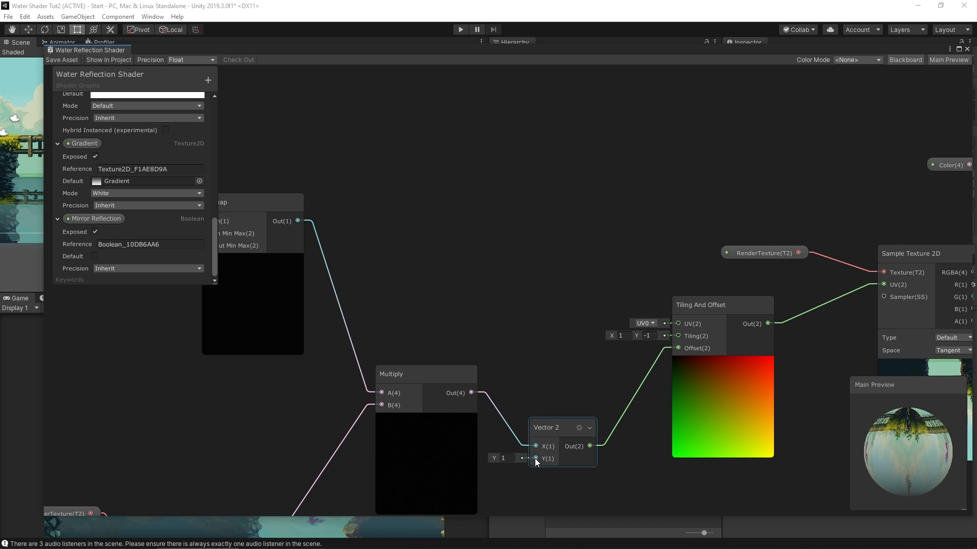
pyautogui.moveTo(559, 430); pyautogui.dragTo(569, 416)
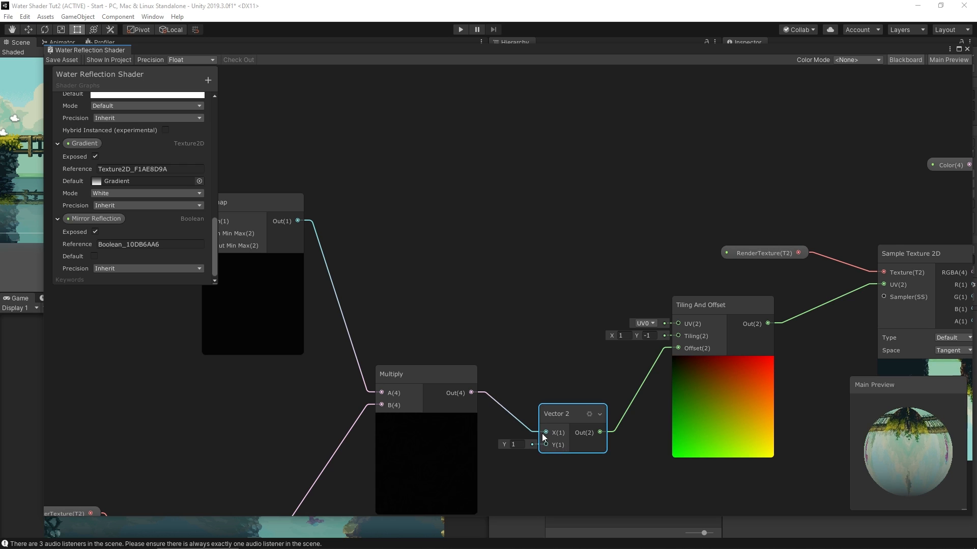
# Try a tiling Y of 1 on the render texture's Tiling And Offset node with a Y of 0 on Vector 2.
pyautogui.scroll(-6, 410, 185)
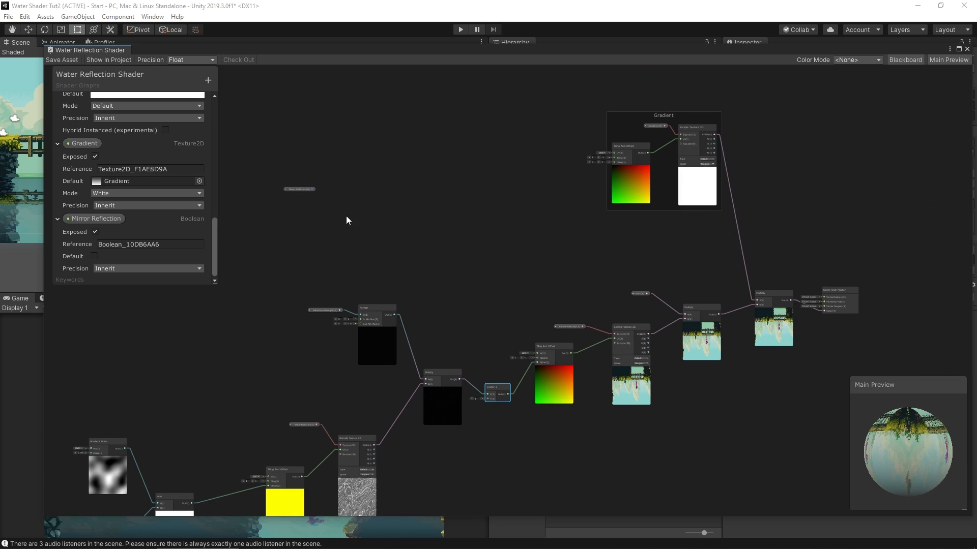
pyautogui.scroll(4, 279, 201)
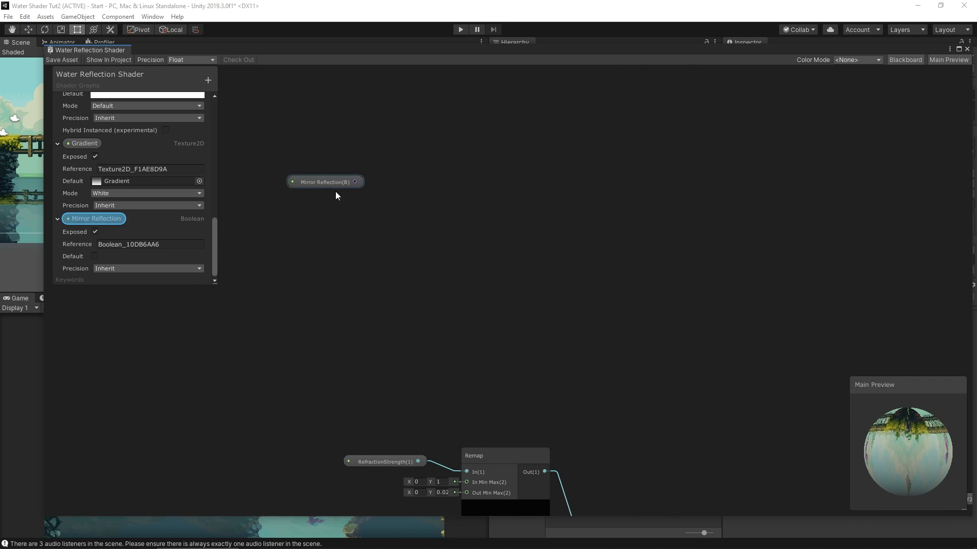
pyautogui.moveTo(316, 189); pyautogui.dragTo(301, 204, button='middle')
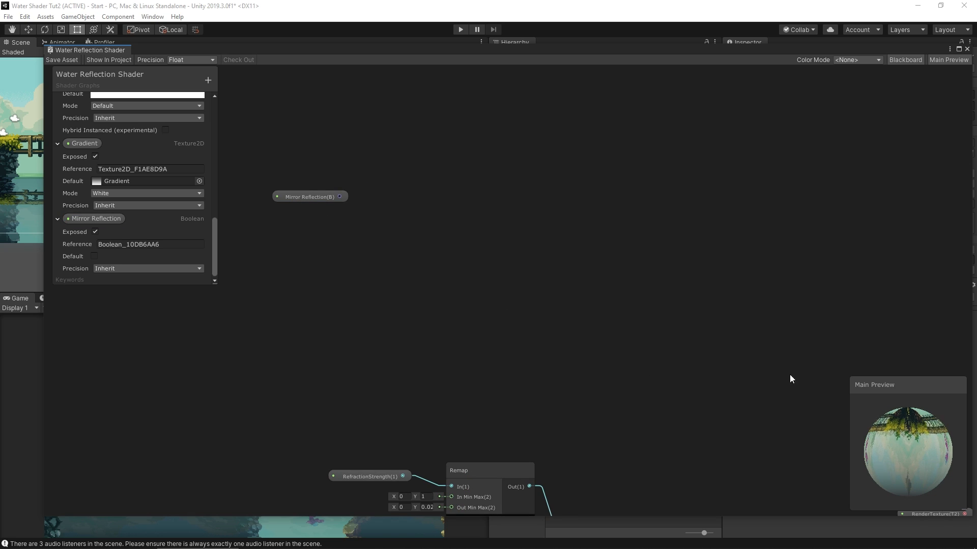
pyautogui.moveTo(632, 334); pyautogui.dragTo(548, 186, button='middle')
pyautogui.moveTo(642, 446); pyautogui.dragTo(606, 253, button='middle')
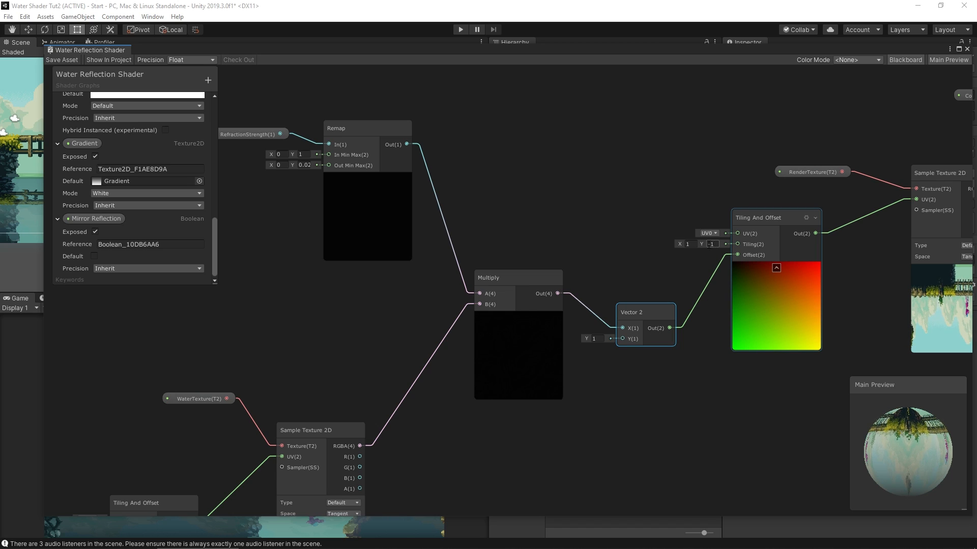
pyautogui.click(711, 244)
pyautogui.write('1')
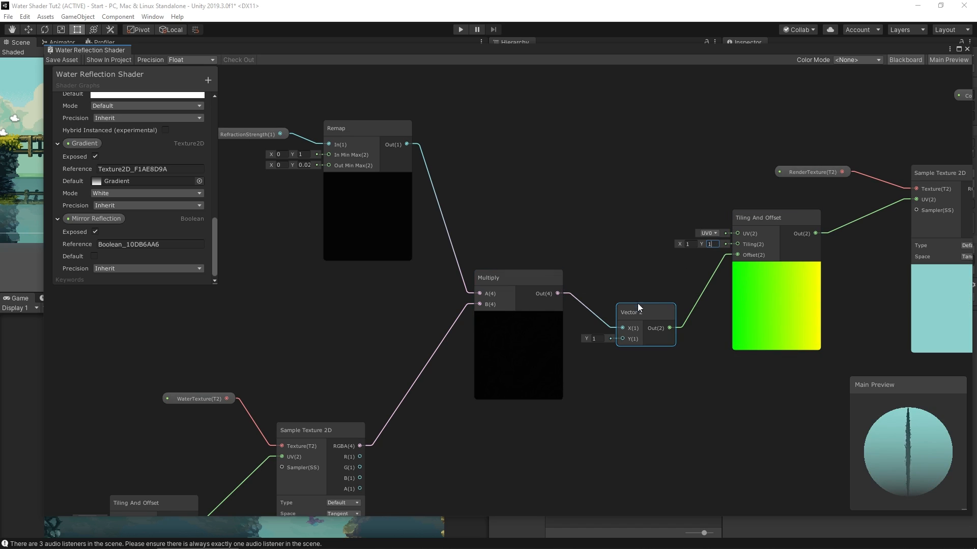
pyautogui.click(596, 339)
pyautogui.write('0')
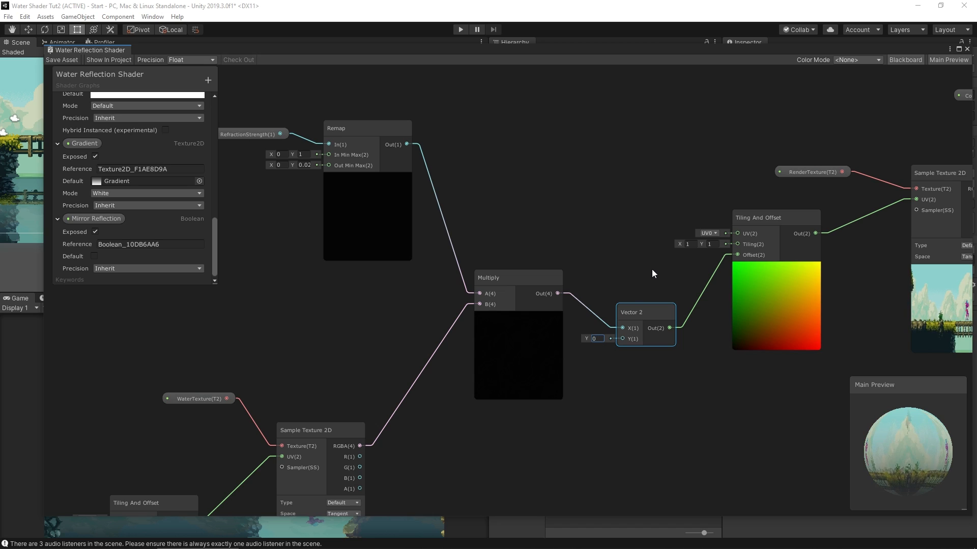
# Restore the Tiling And Offset node's tiling Y to -1 and the Vector 2 node's Y to 1.
pyautogui.click(710, 245)
pyautogui.write('-1')
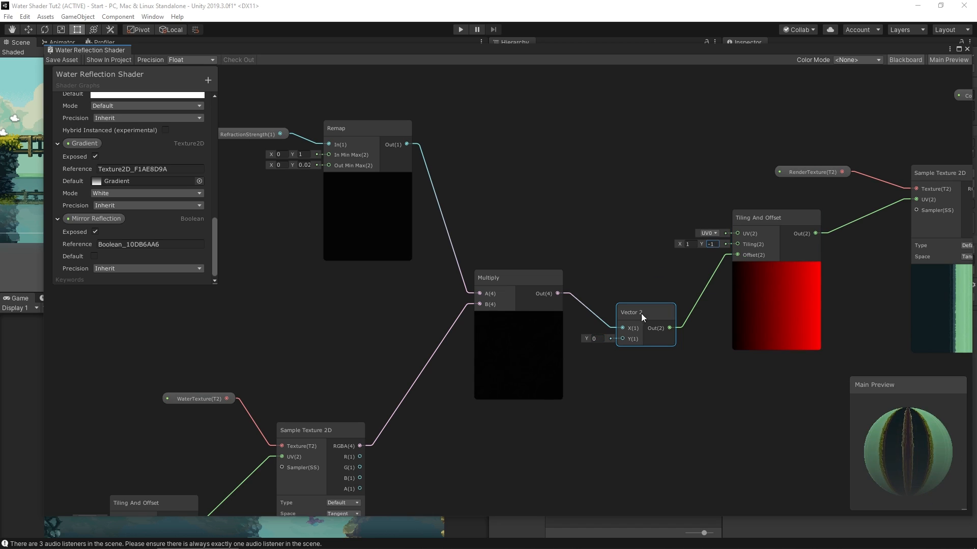
pyautogui.click(603, 339)
pyautogui.write('1')
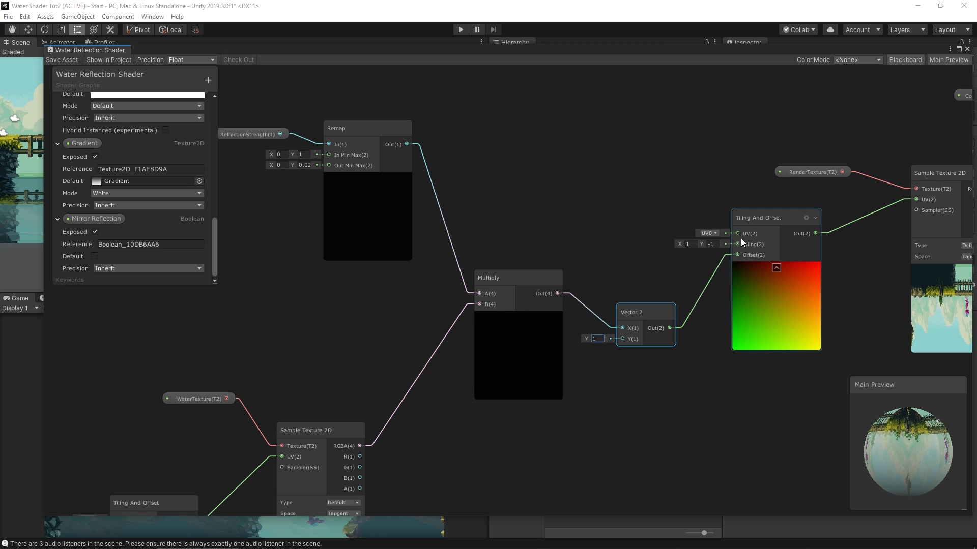
# Add a Branch node, collapse its preview, and place it above and to the right of the Mirror Reflection node.
pyautogui.moveTo(500, 95); pyautogui.dragTo(594, 435, button='middle')
pyautogui.click(294, 195)
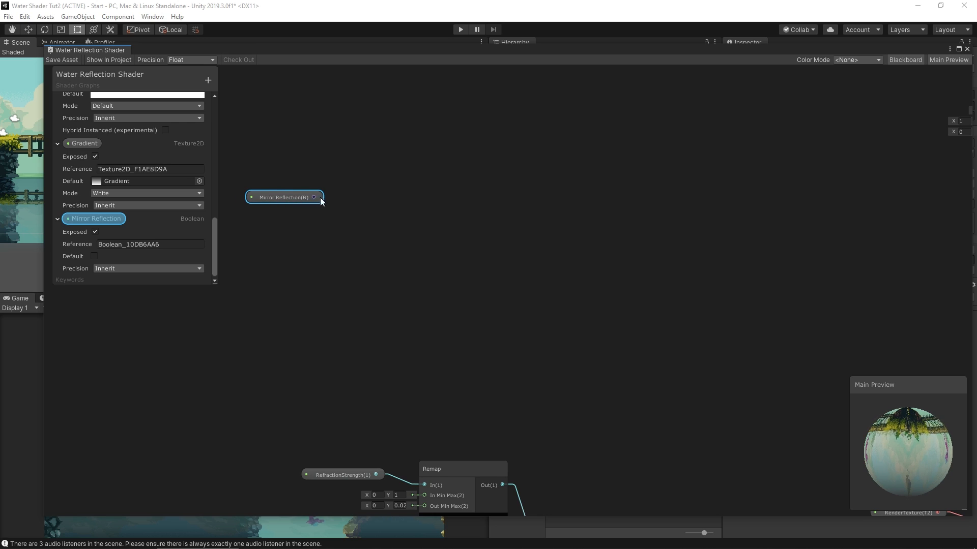
pyautogui.click(441, 160)
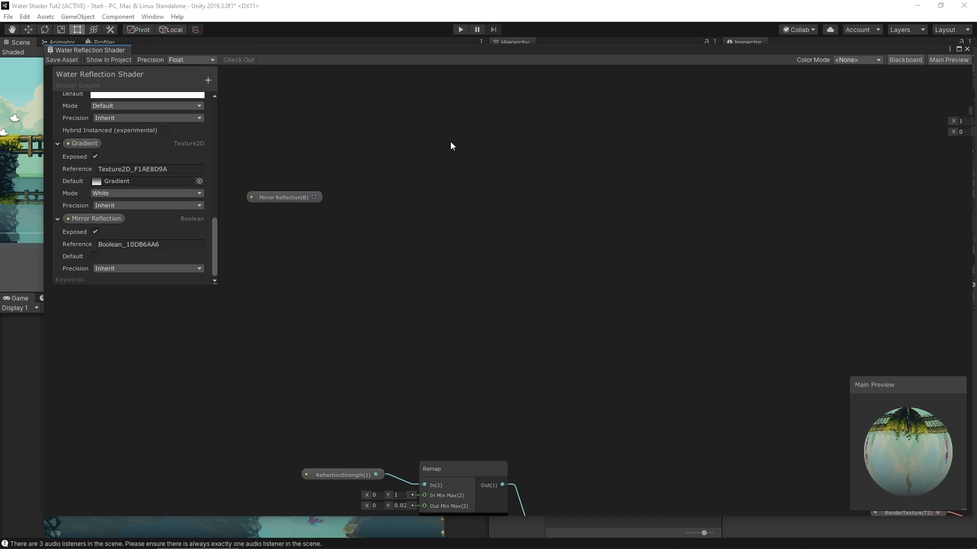
pyautogui.press('space')
pyautogui.write('br')
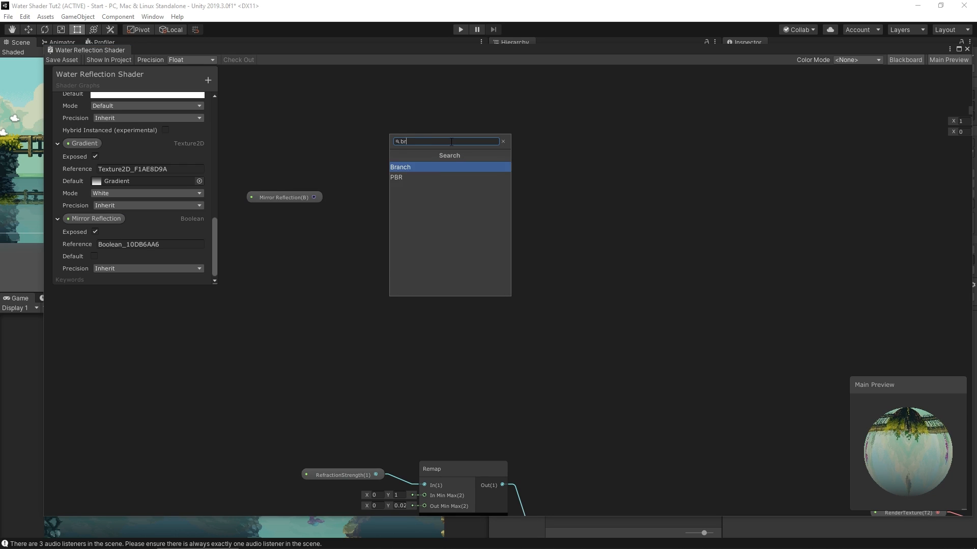
pyautogui.write('an')
pyautogui.press('Return')
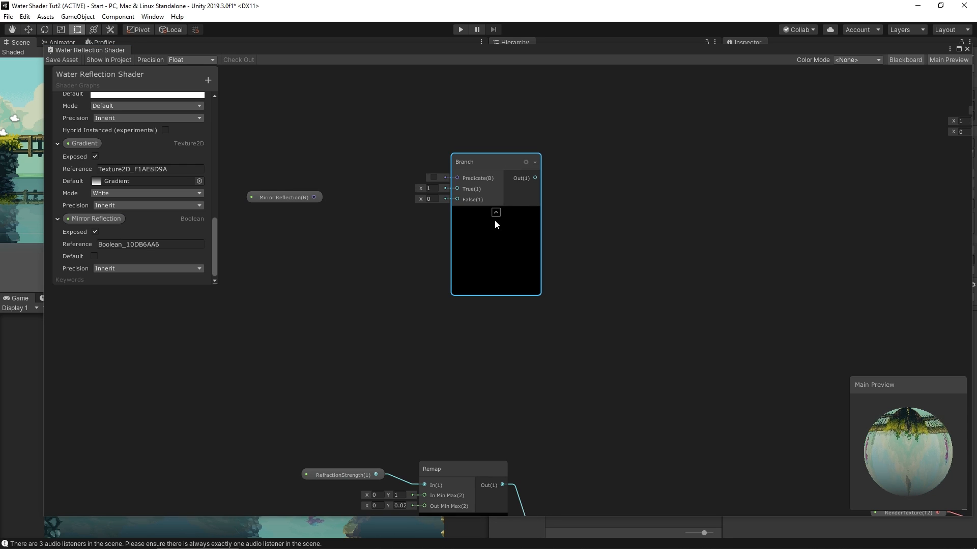
pyautogui.click(491, 211)
pyautogui.moveTo(487, 170); pyautogui.dragTo(454, 111)
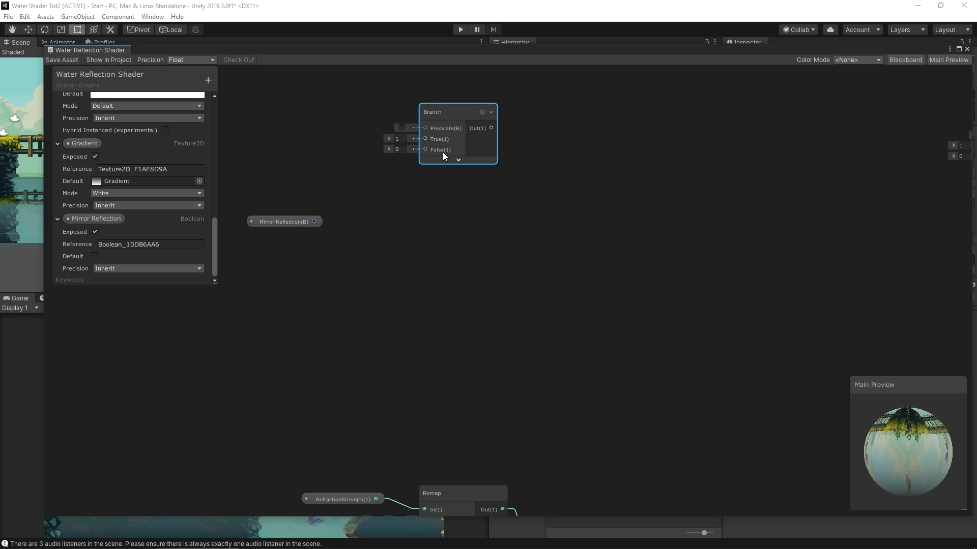
# Add a second Branch node with its preview collapsed and align it below the first one.
pyautogui.click(466, 184)
pyautogui.press('space')
pyautogui.write('br')
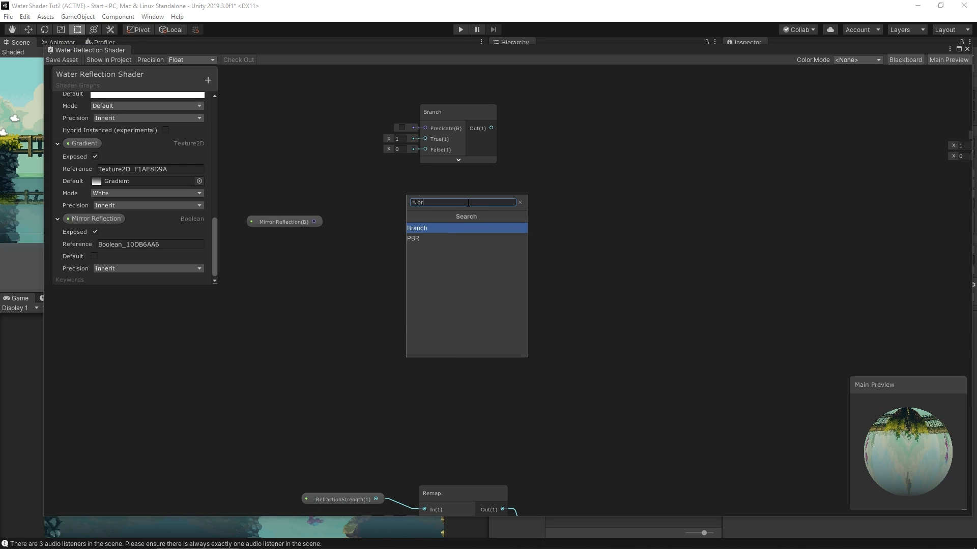
pyautogui.press('Return')
pyautogui.click(512, 273)
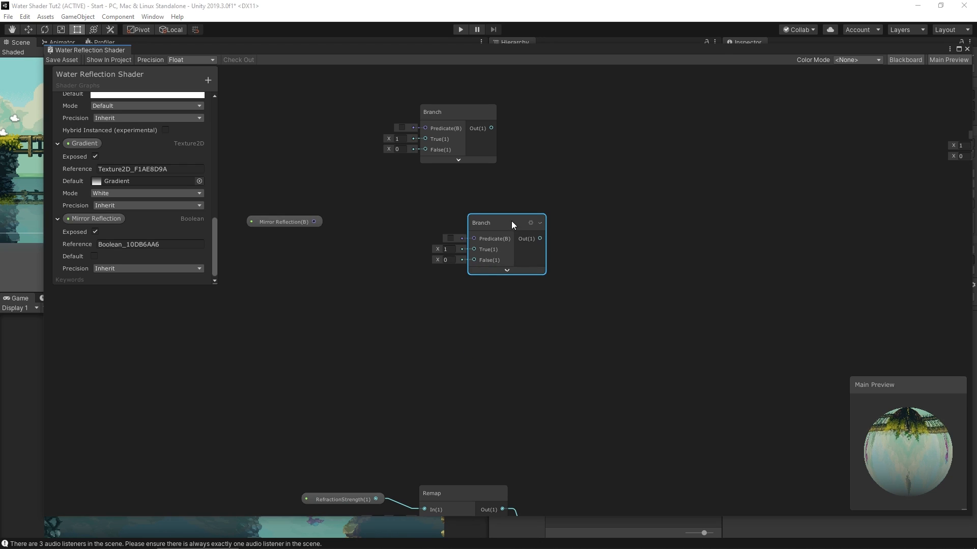
pyautogui.moveTo(512, 221); pyautogui.dragTo(463, 218)
# Shift the Mirror Reflection node slightly away from the Branch nodes and turn on the property's default value.
pyautogui.moveTo(736, 414); pyautogui.dragTo(638, 153, button='middle')
pyautogui.moveTo(633, 384); pyautogui.dragTo(614, 297, button='middle')
pyautogui.click(601, 287)
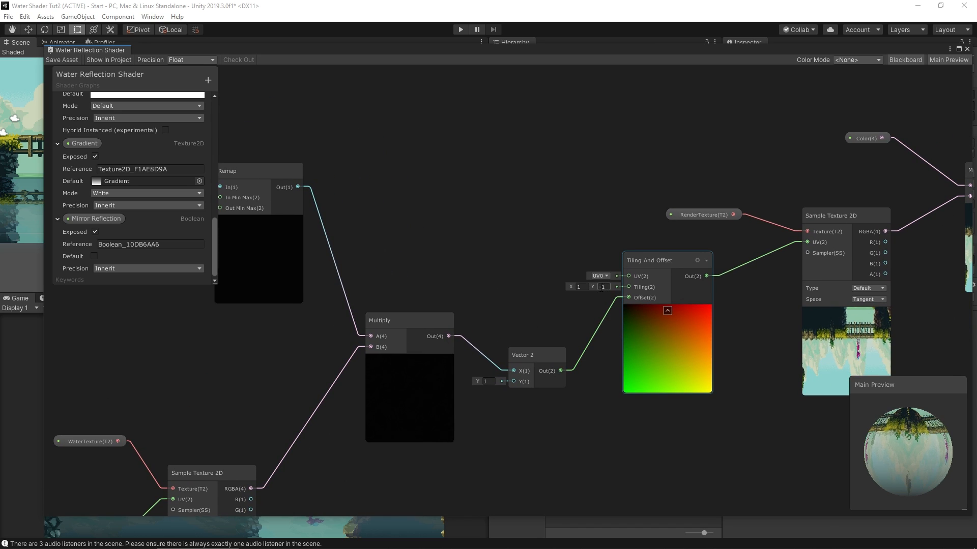
pyautogui.click(524, 355)
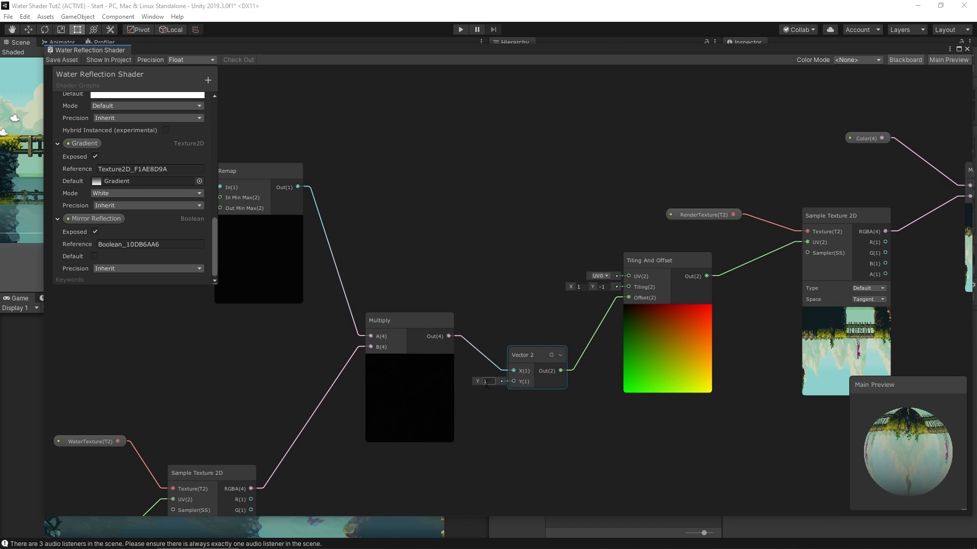
pyautogui.moveTo(459, 205); pyautogui.dragTo(595, 445, button='middle')
pyautogui.moveTo(423, 271)
pyautogui.mouseDown(button='middle')
pyautogui.moveTo(493, 356)
pyautogui.moveTo(496, 374)
pyautogui.mouseUp(button='middle')
pyautogui.moveTo(306, 241); pyautogui.dragTo(294, 231)
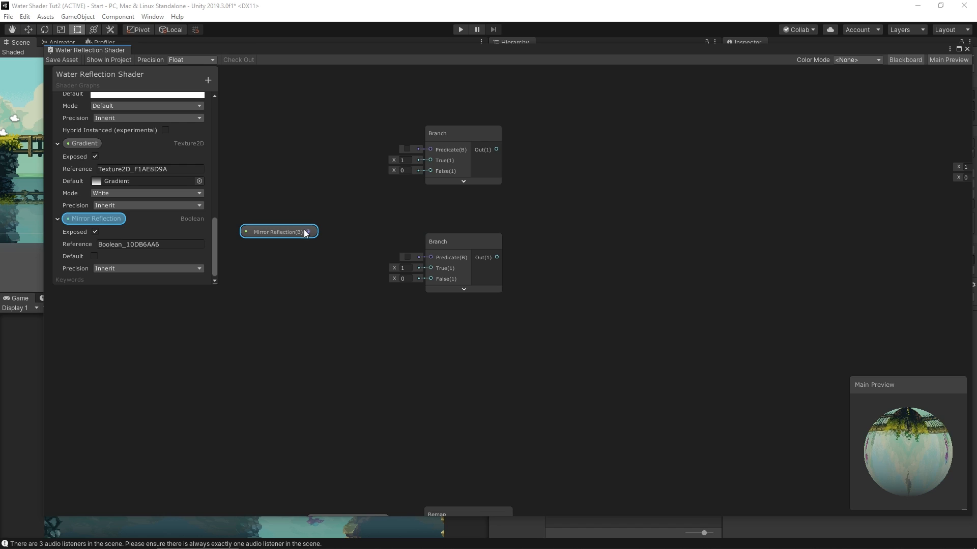
pyautogui.click(94, 256)
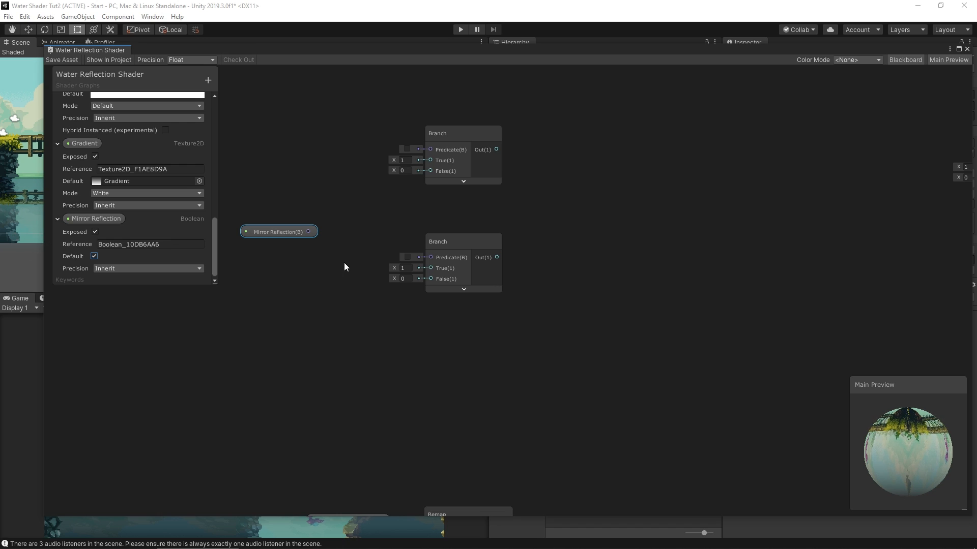
# Connect Mirror Reflection to the upper Branch's Predicate, shift that Branch slightly right, and set its True to -1 and False to 1.
pyautogui.moveTo(307, 232); pyautogui.dragTo(482, 133)
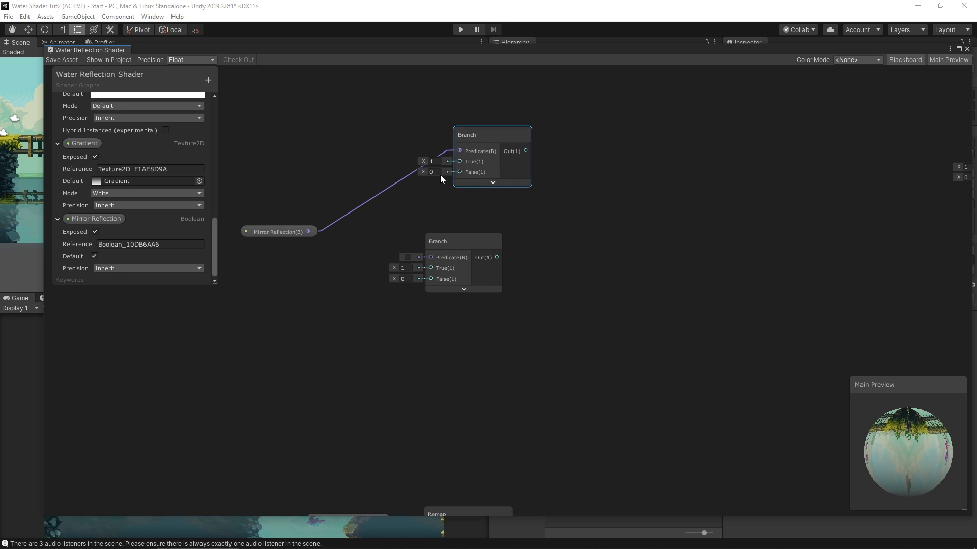
pyautogui.scroll(-5, 601, 304)
pyautogui.scroll(7, 716, 420)
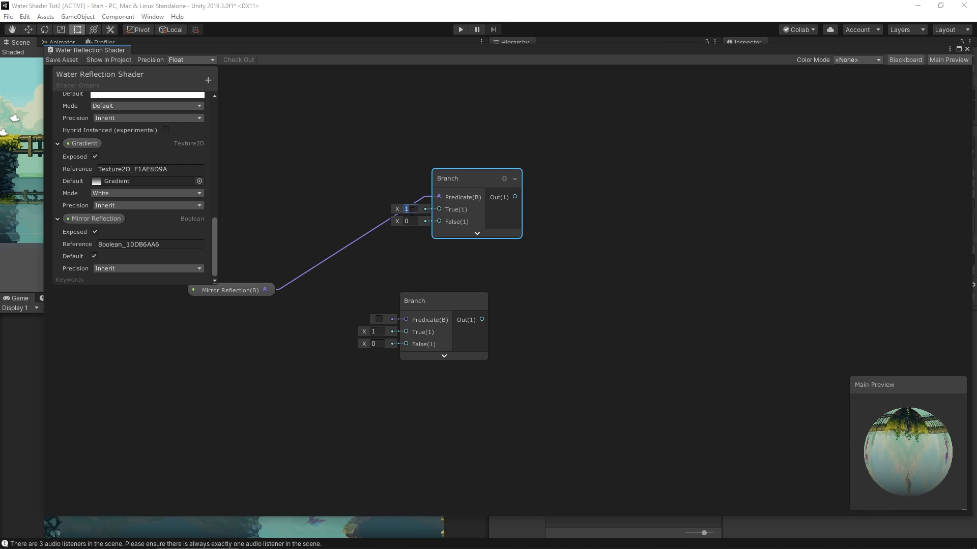
pyautogui.click(413, 222)
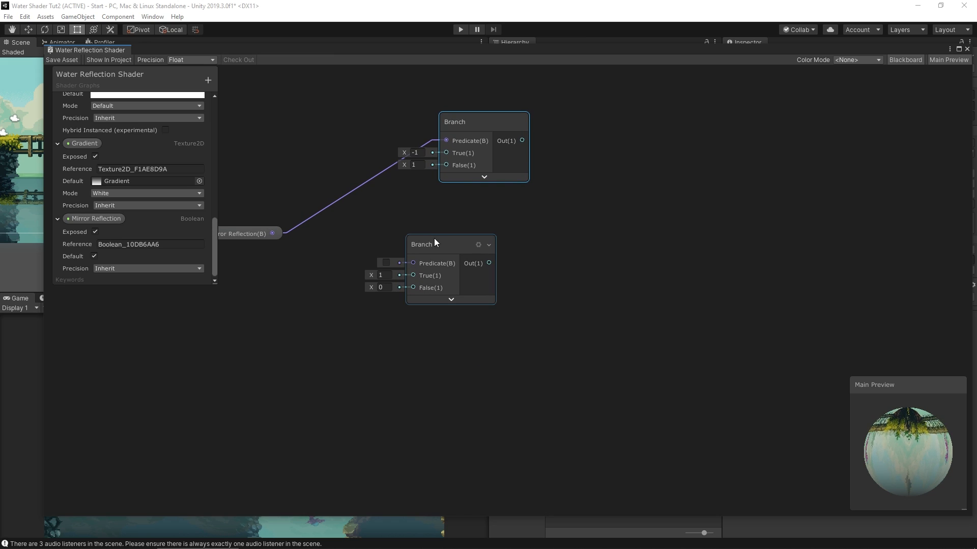
# Connect Mirror Reflection to the lower Branch's Predicate and that Branch's output to the Y input of Vector 2.
pyautogui.moveTo(273, 234); pyautogui.dragTo(412, 263)
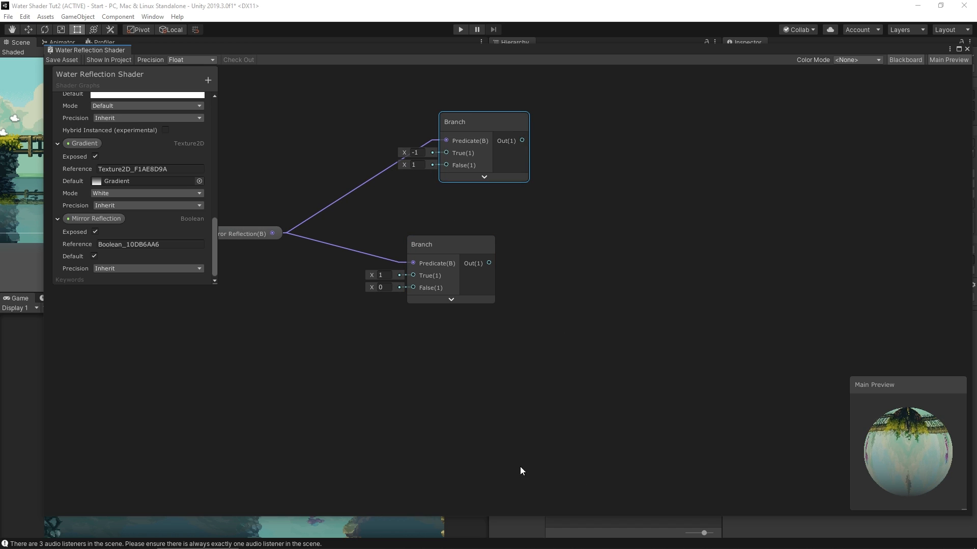
pyautogui.moveTo(612, 412); pyautogui.dragTo(598, 249, button='middle')
pyautogui.scroll(-2, 577, 374)
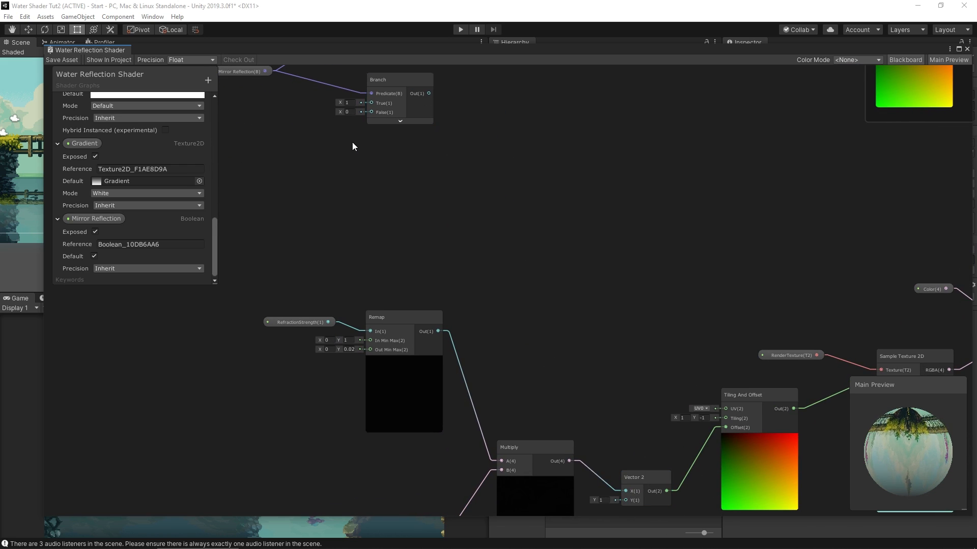
pyautogui.moveTo(353, 139); pyautogui.dragTo(327, 183, button='middle')
pyautogui.moveTo(568, 419); pyautogui.dragTo(531, 357, button='middle')
pyautogui.moveTo(347, 94); pyautogui.dragTo(542, 431)
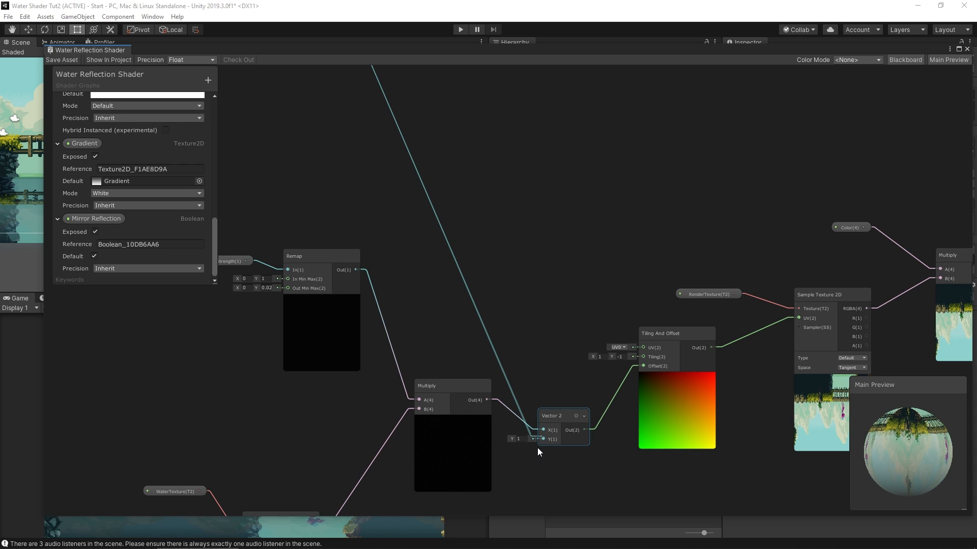
# Switch the Mirror Reflection default off and on several times to compare the shader preview, leaving it enabled.
pyautogui.moveTo(328, 170); pyautogui.dragTo(401, 395, button='middle')
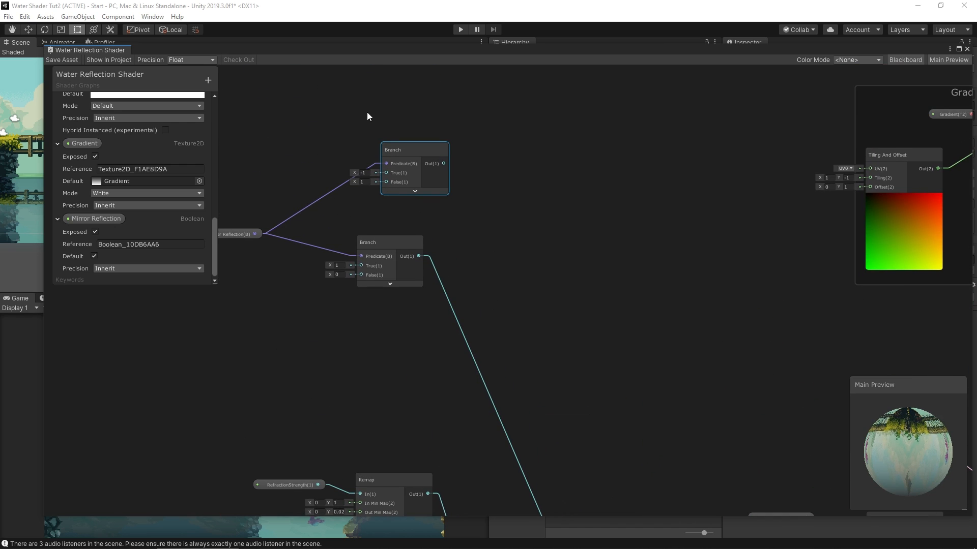
pyautogui.click(95, 257)
pyautogui.click(94, 256)
pyautogui.click(94, 256)
pyautogui.click(93, 256)
pyautogui.click(93, 256)
pyautogui.click(94, 256)
pyautogui.click(94, 257)
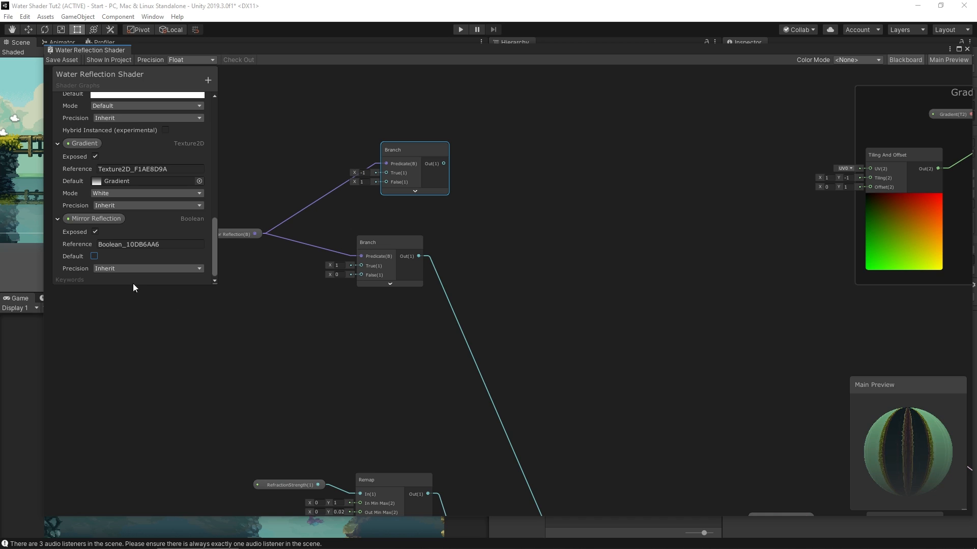
pyautogui.click(96, 256)
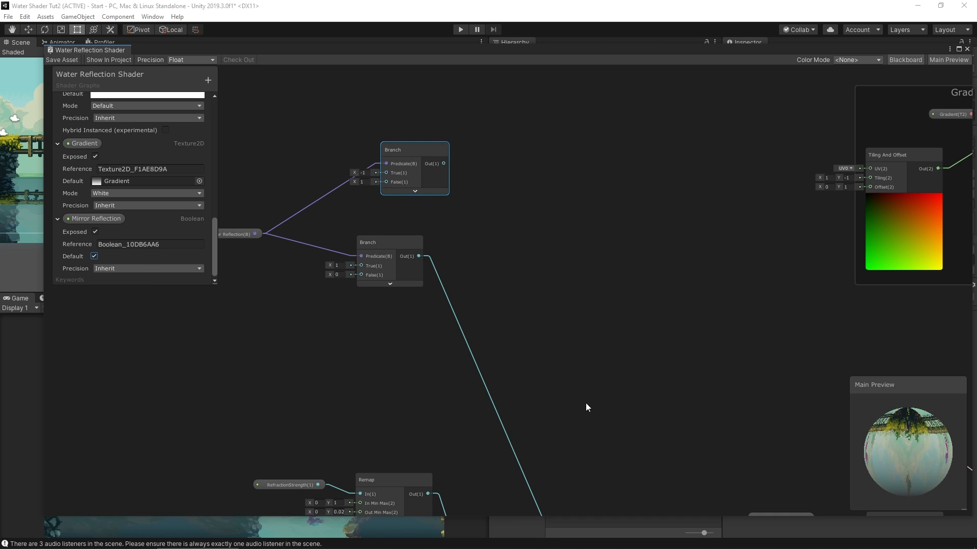
# Add a Vector 2 node between the two Branch nodes and the Gradient group, shifting it slightly into place beside the Branches.
pyautogui.moveTo(586, 405); pyautogui.dragTo(452, 233, button='middle')
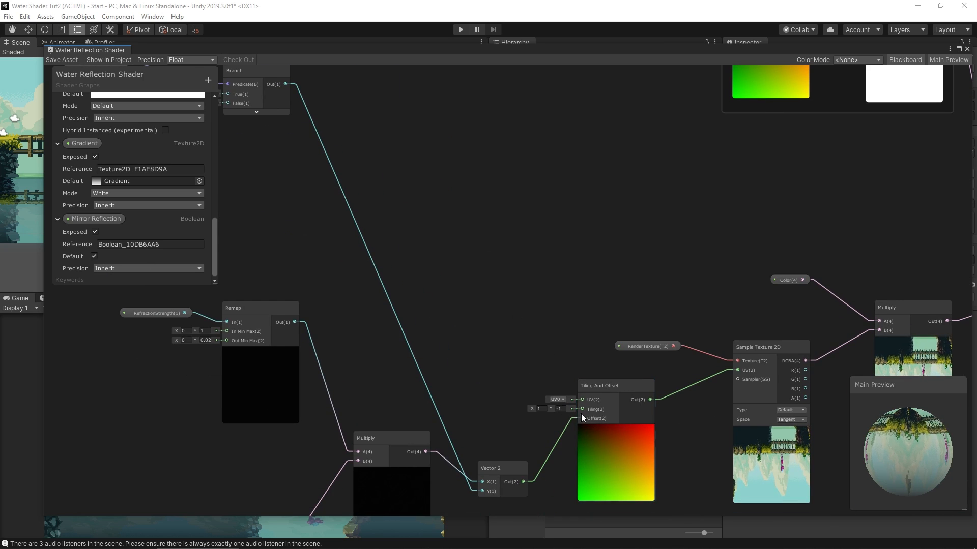
pyautogui.click(539, 408)
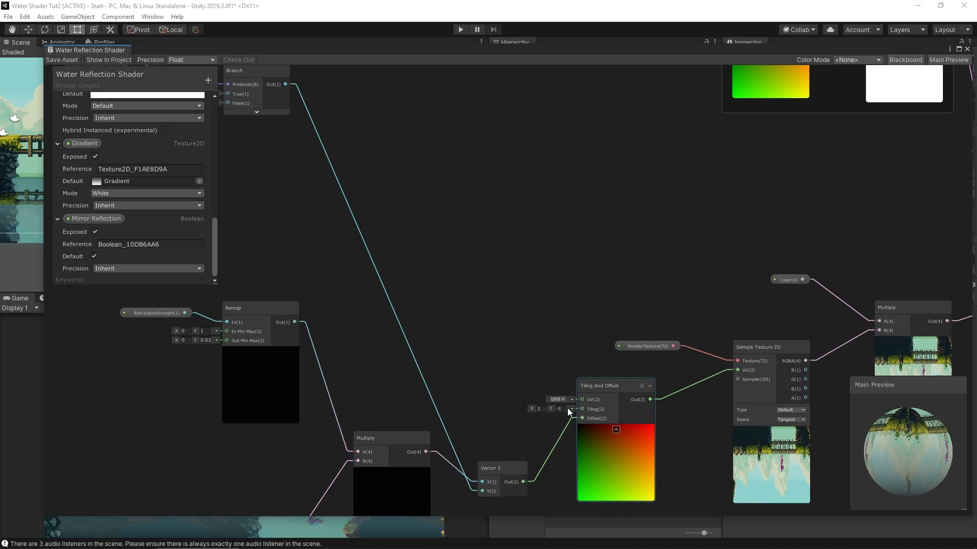
pyautogui.moveTo(383, 135); pyautogui.dragTo(424, 228, button='middle')
pyautogui.click(417, 152)
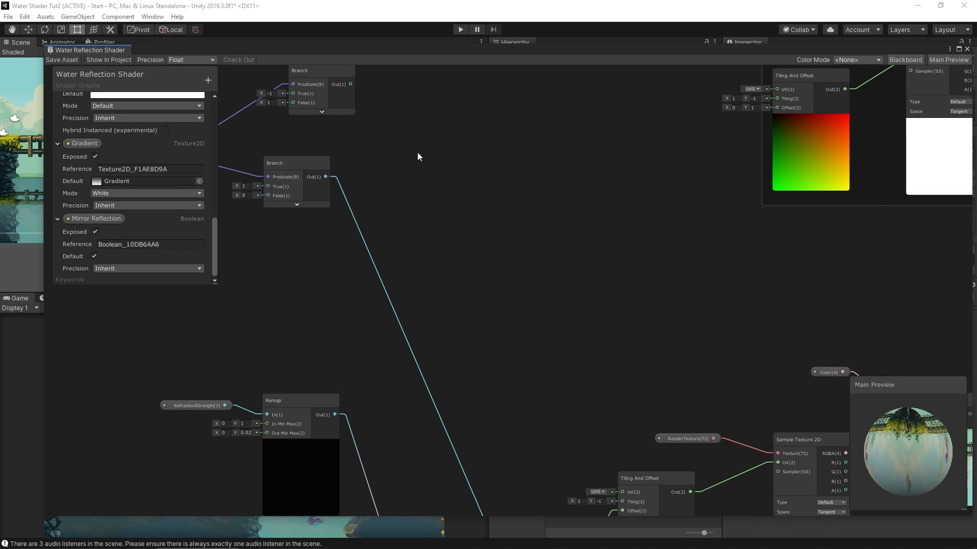
pyautogui.press('space')
pyautogui.write('vect')
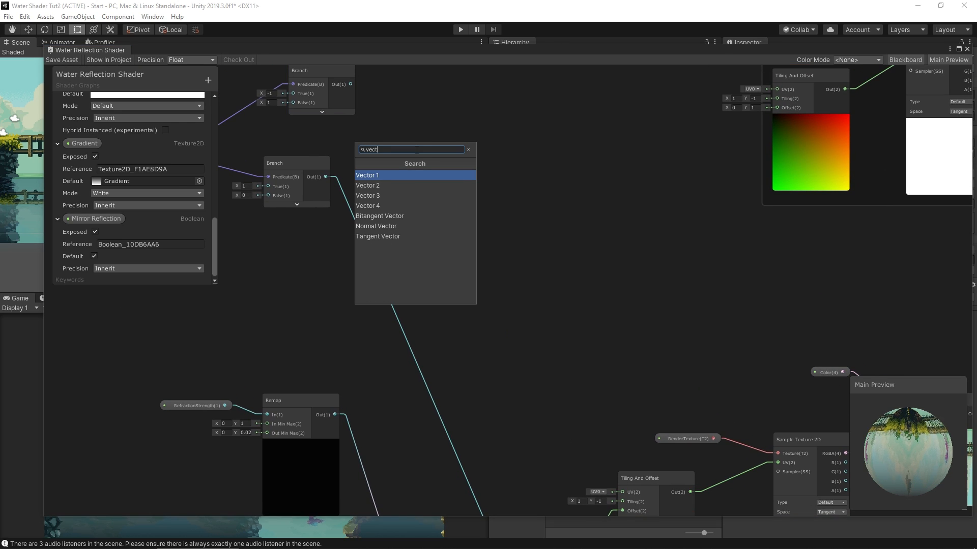
pyautogui.press('Down')
pyautogui.press('Return')
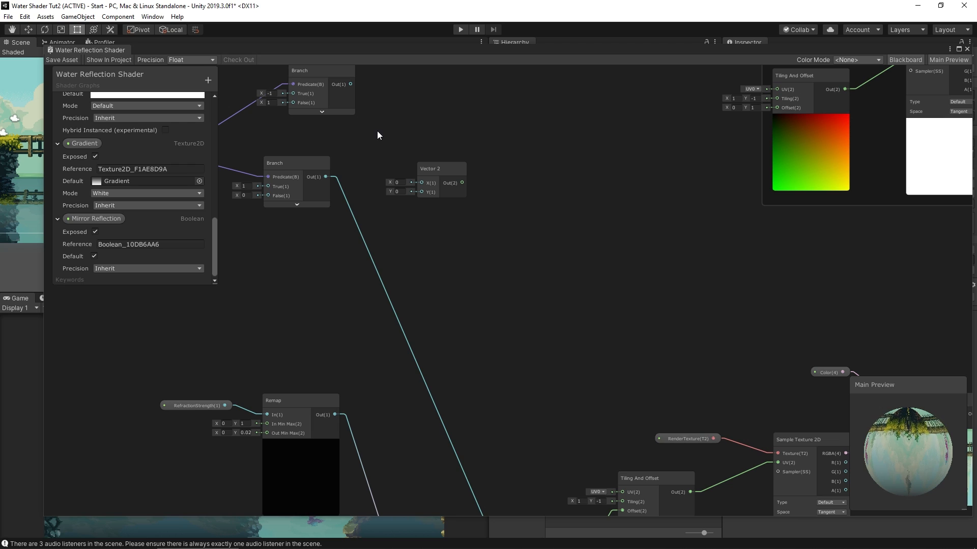
pyautogui.moveTo(377, 132); pyautogui.dragTo(406, 200, button='middle')
pyautogui.moveTo(471, 232); pyautogui.dragTo(459, 207)
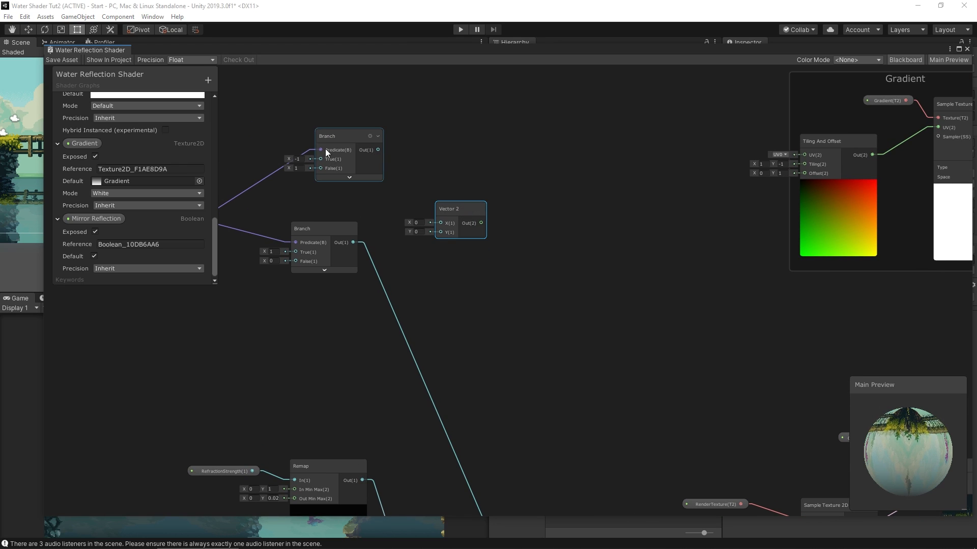
# Connect the upper Branch's output to the Y input of the new Vector 2 and set its X to 1.
pyautogui.moveTo(378, 150); pyautogui.dragTo(440, 233)
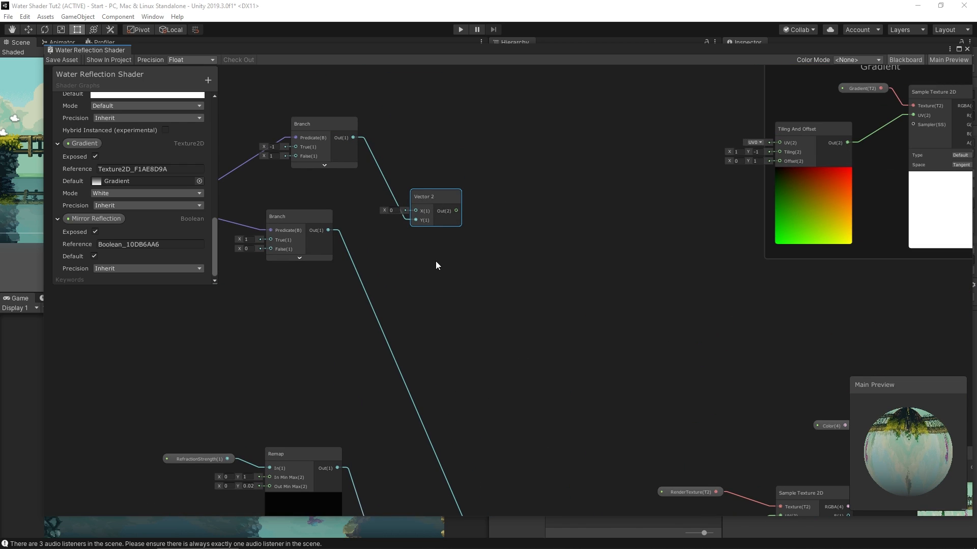
pyautogui.click(391, 210)
pyautogui.write('1')
# Connect the new Vector 2 to the render texture's Tiling input, and switch the Mirror Reflection default off and on to compare the preview.
pyautogui.moveTo(551, 322); pyautogui.dragTo(474, 229, button='middle')
pyautogui.moveTo(380, 117); pyautogui.dragTo(548, 462)
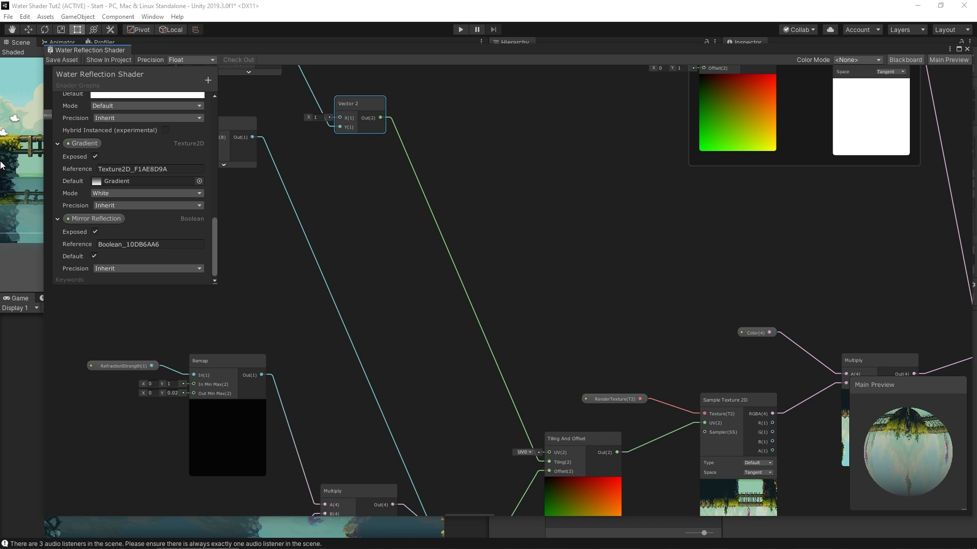
pyautogui.click(93, 256)
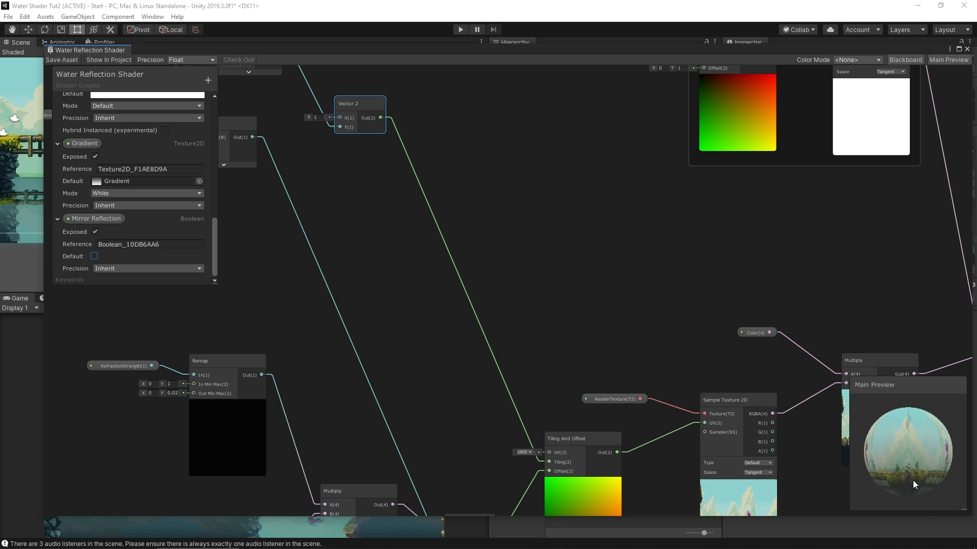
pyautogui.click(94, 257)
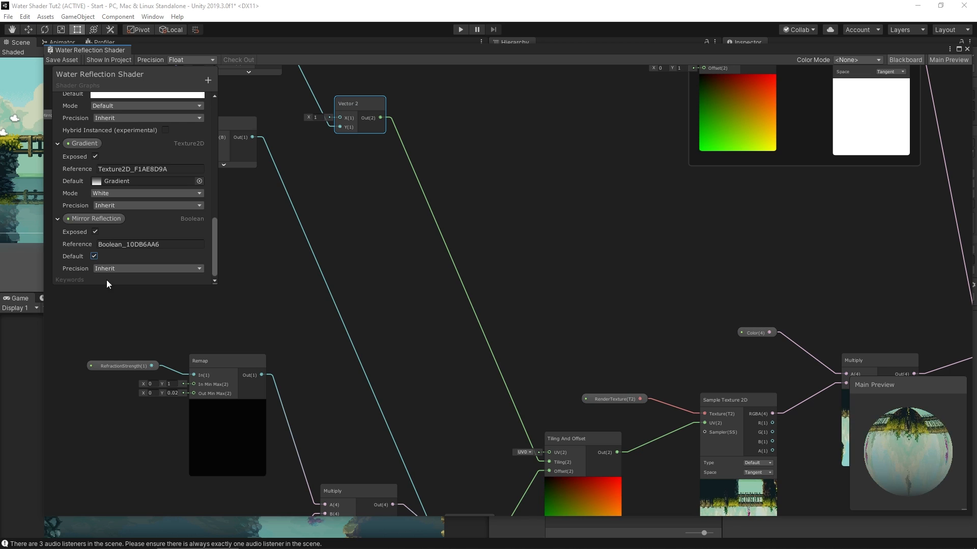
# Group the Mirror Reflection, Branch and new Vector 2 nodes as "Control Reflection Mirroring" and save the shader asset.
pyautogui.moveTo(253, 202); pyautogui.dragTo(538, 421, button='middle')
pyautogui.moveTo(268, 168); pyautogui.dragTo(765, 437)
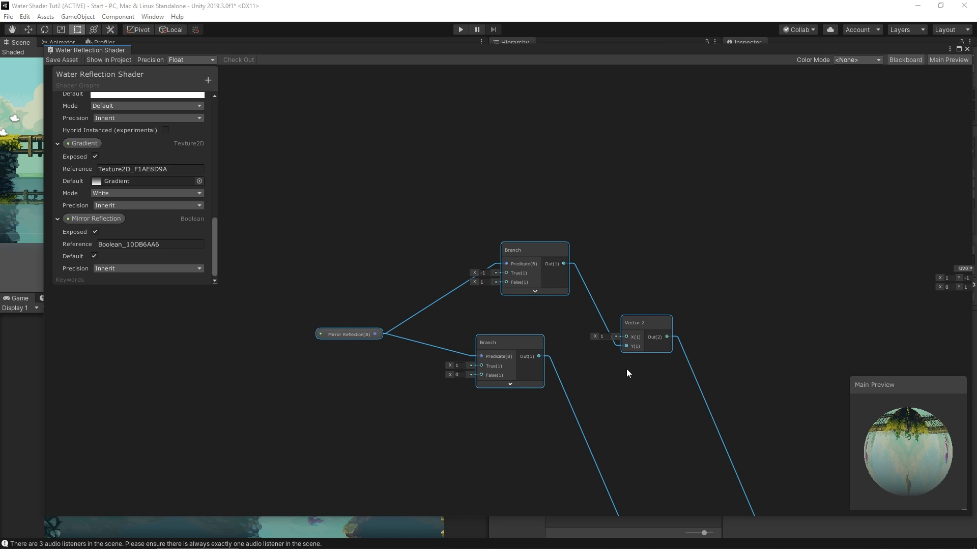
pyautogui.rightClick(627, 370)
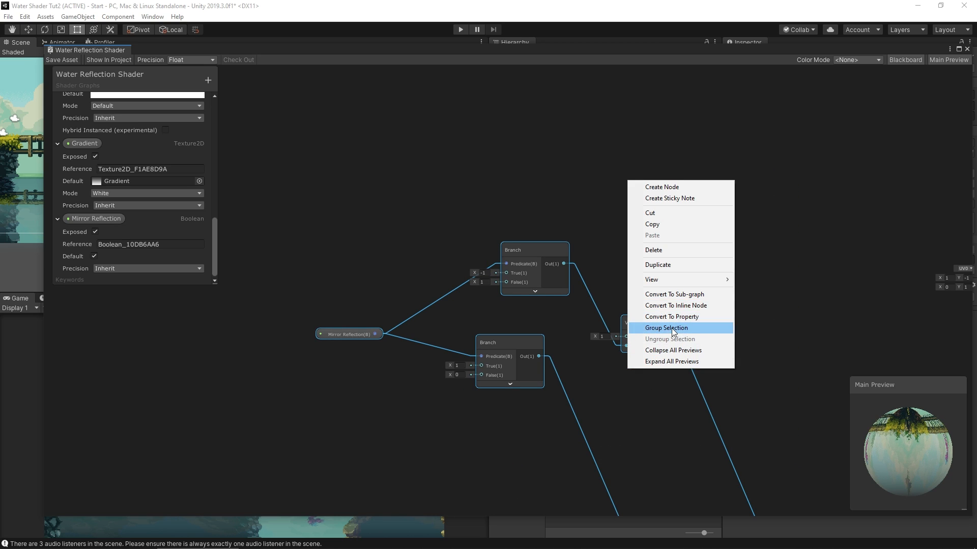
pyautogui.click(661, 328)
pyautogui.write('Control Reflectio')
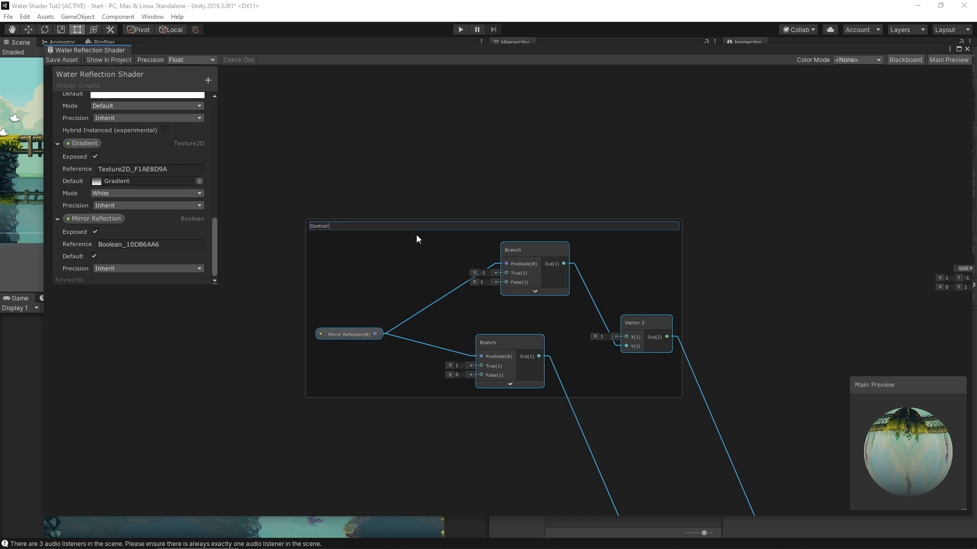
pyautogui.write('n Mirroring')
pyautogui.press('Return')
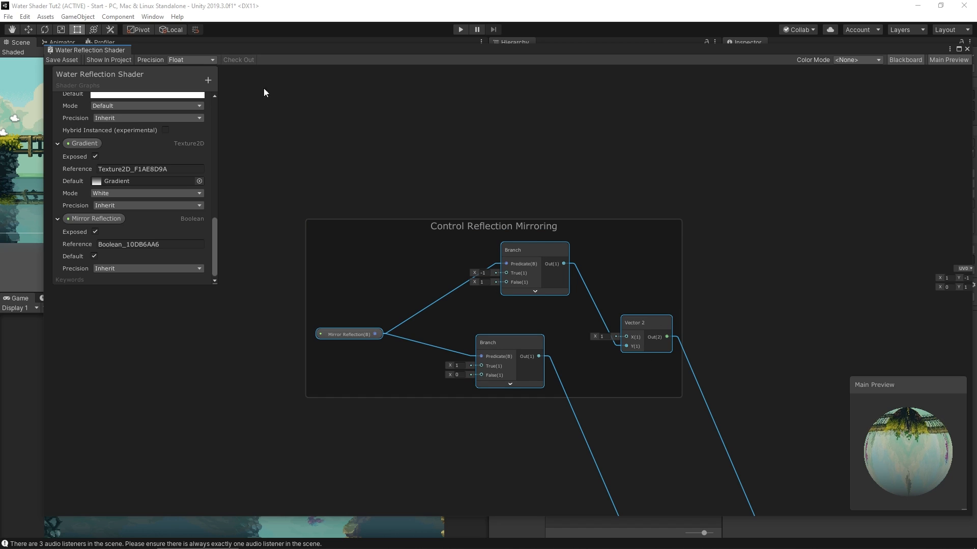
pyautogui.click(62, 59)
# Move the shader graph window aside, and on the Water 2 material clear the Gradient texture and turn off Mirror Reflection.
pyautogui.moveTo(152, 51); pyautogui.dragTo(902, 447)
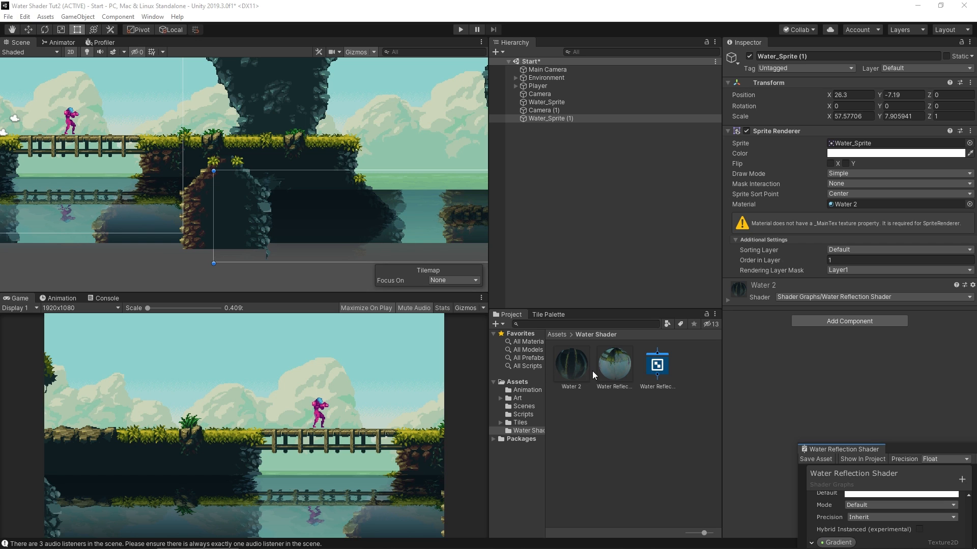
pyautogui.click(567, 369)
pyautogui.moveTo(440, 252); pyautogui.dragTo(227, 224, button='middle')
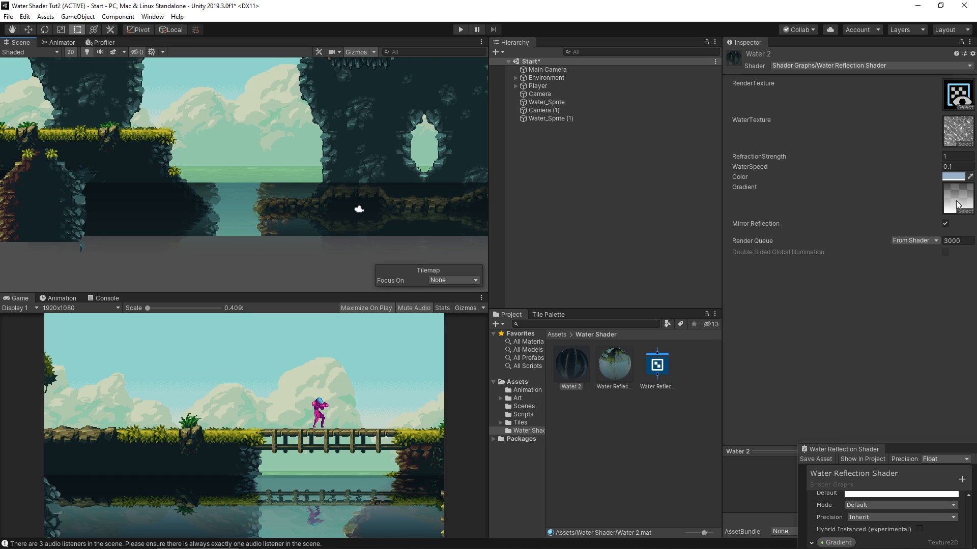
pyautogui.click(957, 205)
pyautogui.press('Delete')
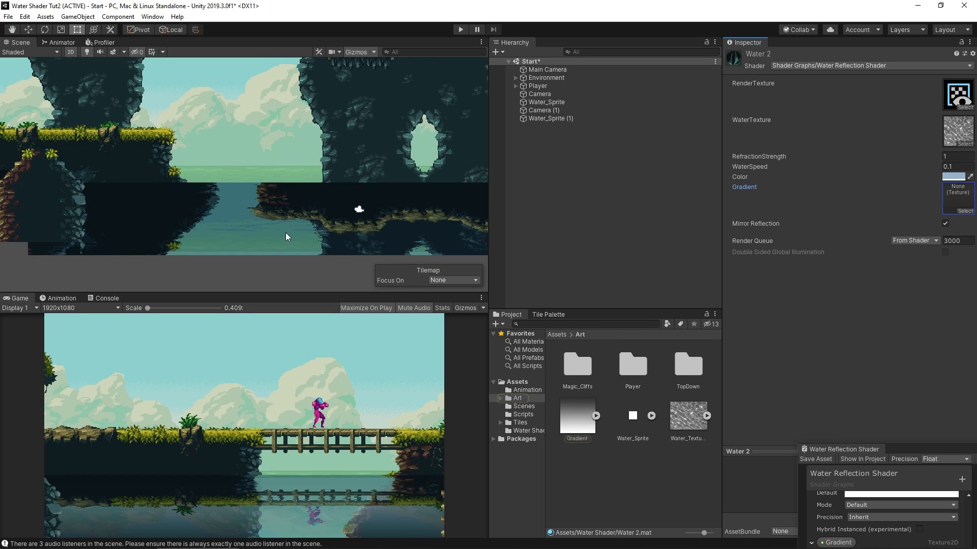
pyautogui.click(946, 224)
pyautogui.scroll(3, 300, 189)
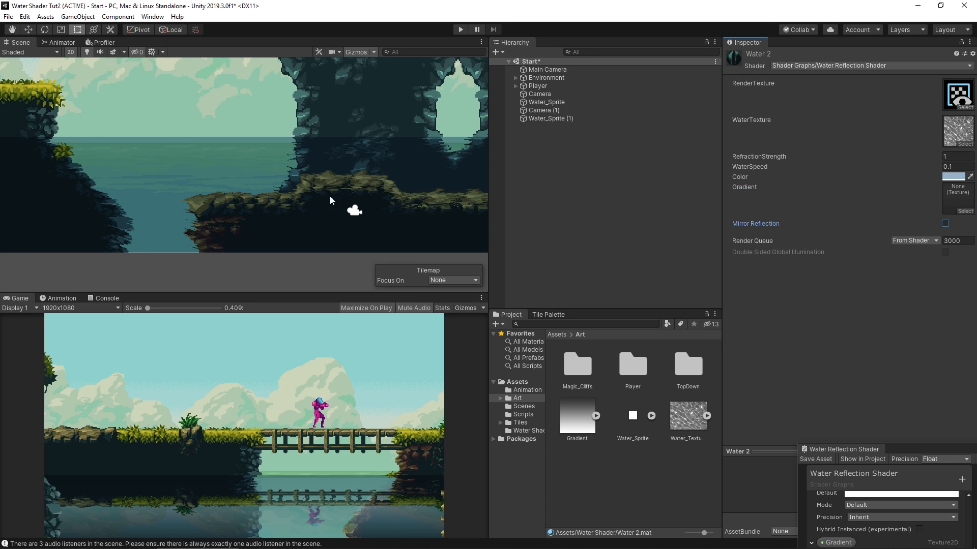
# Play the scene and run and jump the character through the second water area to examine its unmirrored effect, ending play mode.
pyautogui.click(460, 30)
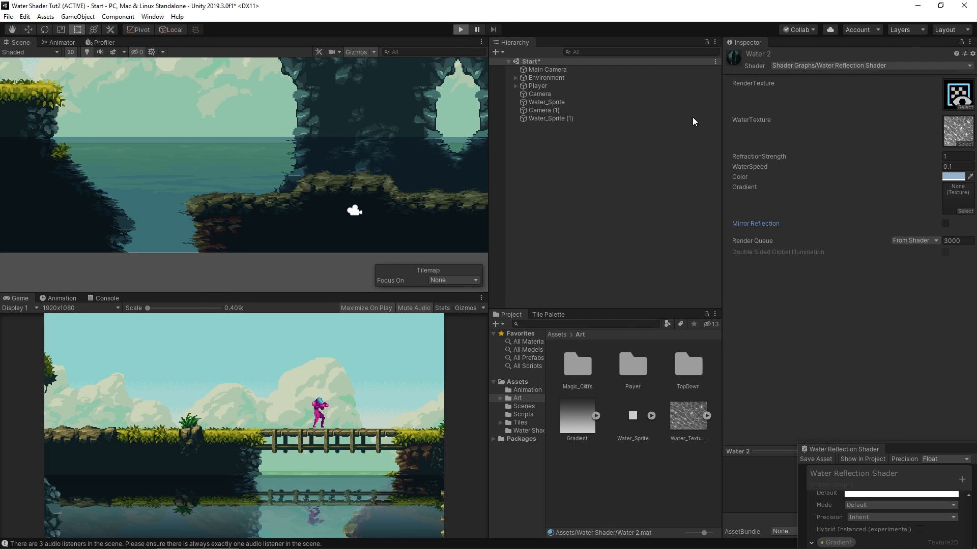
pyautogui.press('Right')
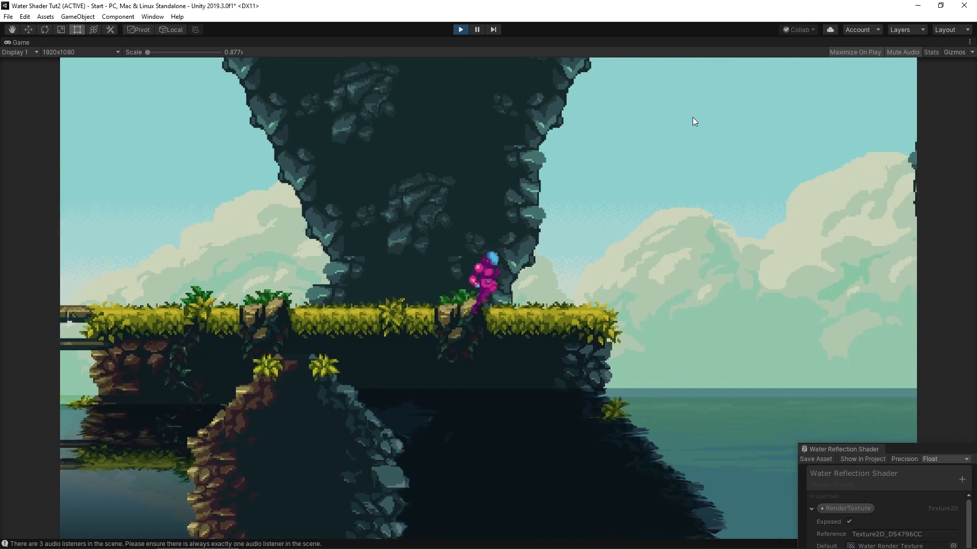
pyautogui.press('space')
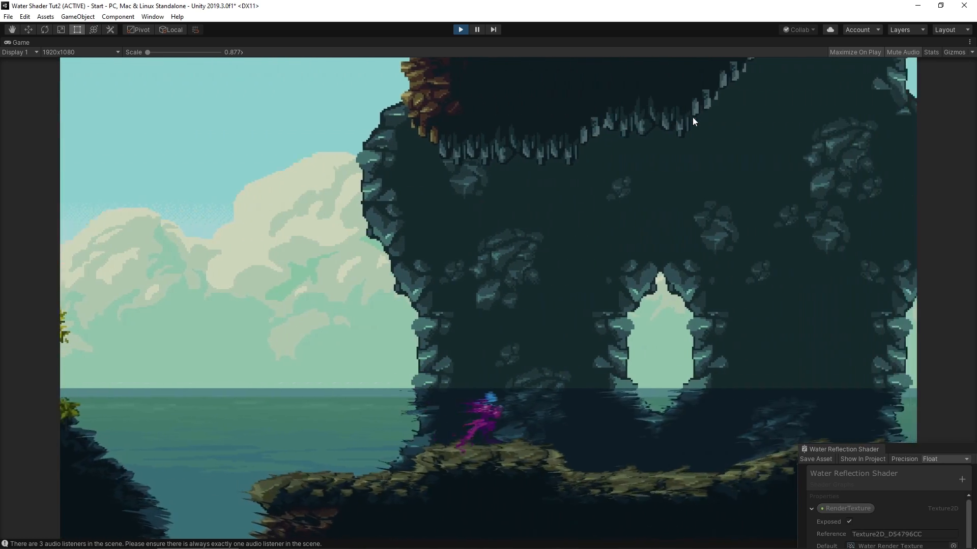
pyautogui.press('Left')
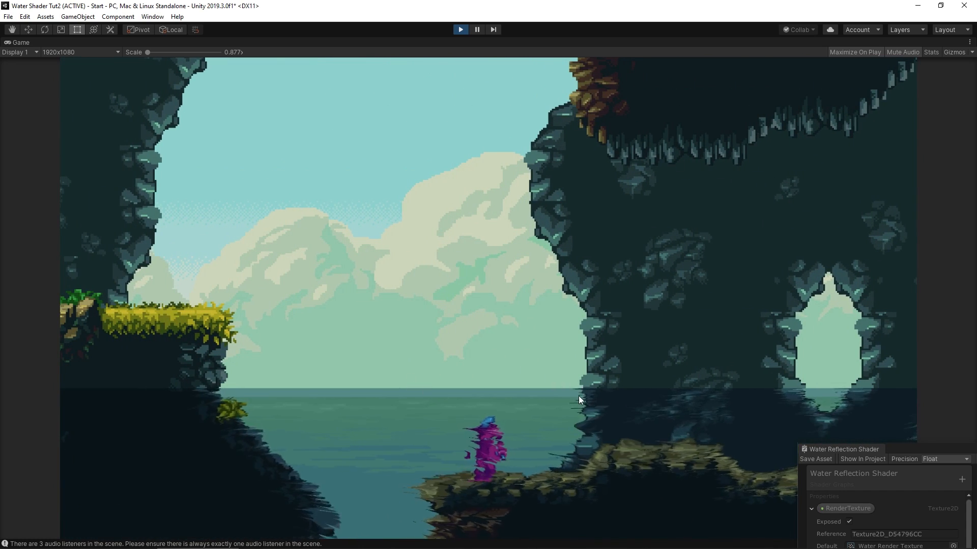
pyautogui.press('Right')
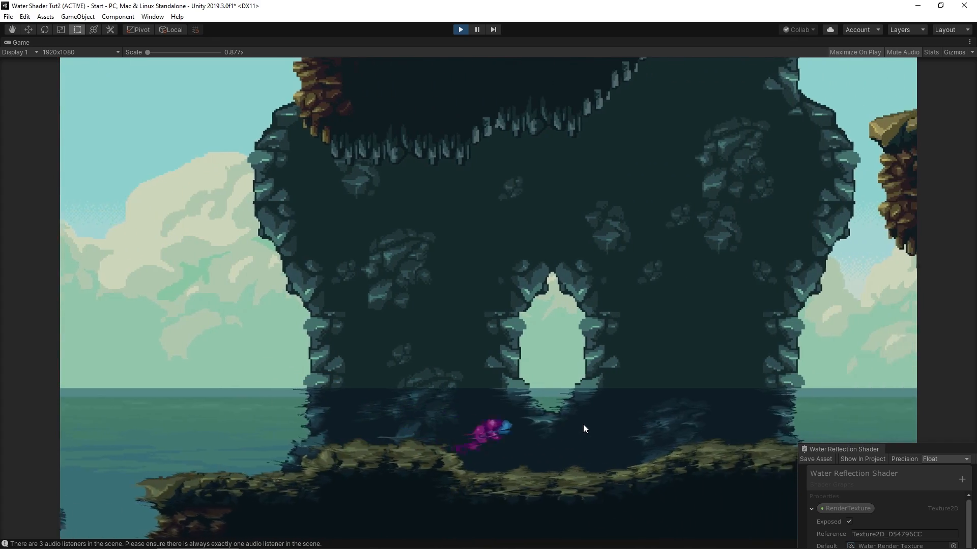
pyautogui.press('Left')
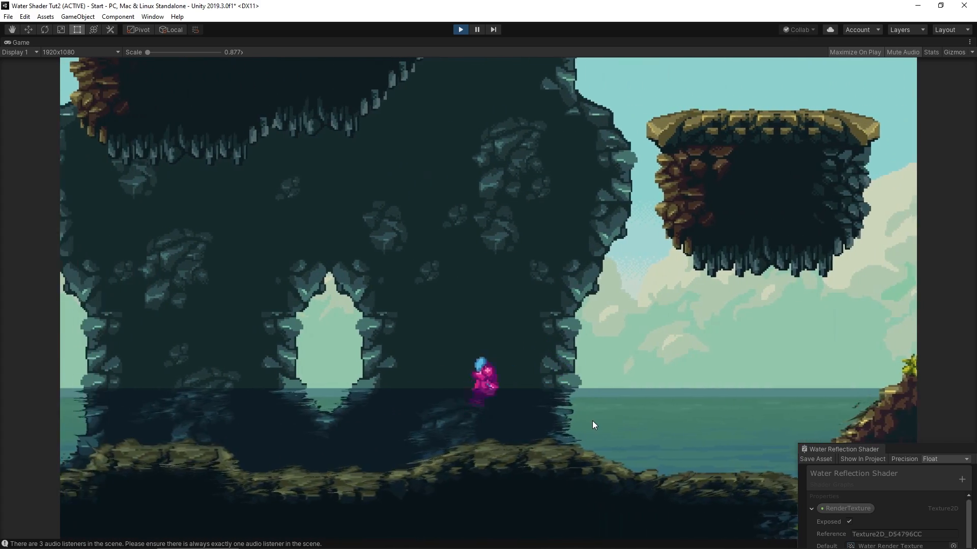
pyautogui.press('space')
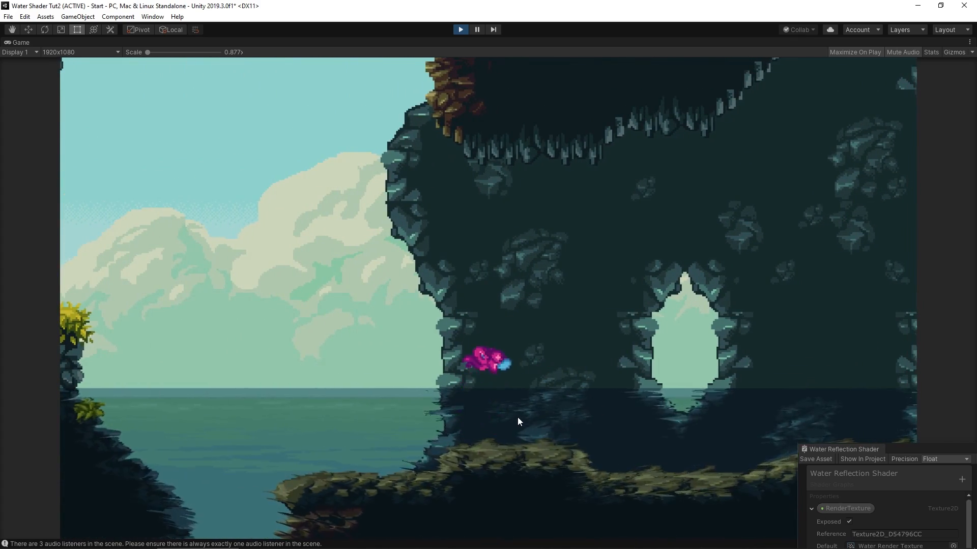
pyautogui.press('space')
pyautogui.press('space')
pyautogui.press('Left')
pyautogui.press('Right')
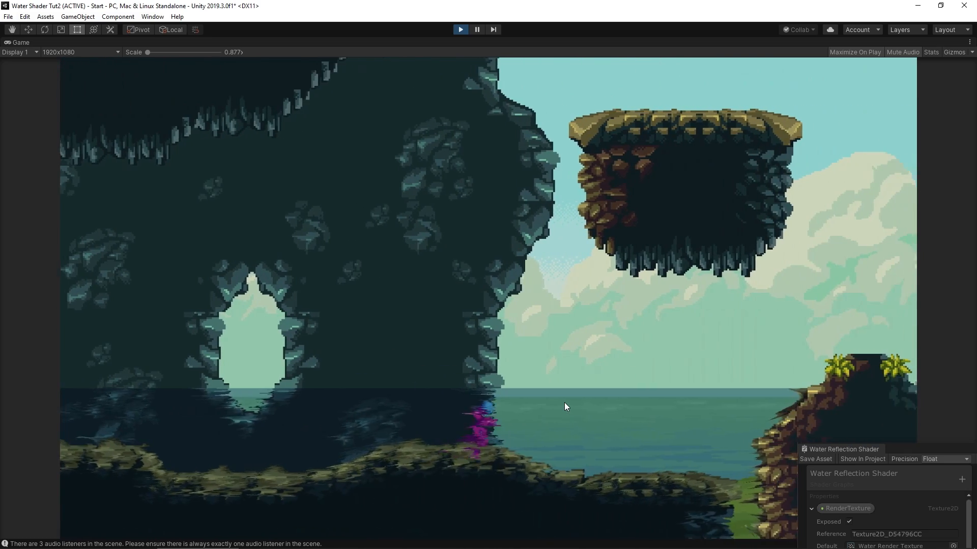
pyautogui.press('space')
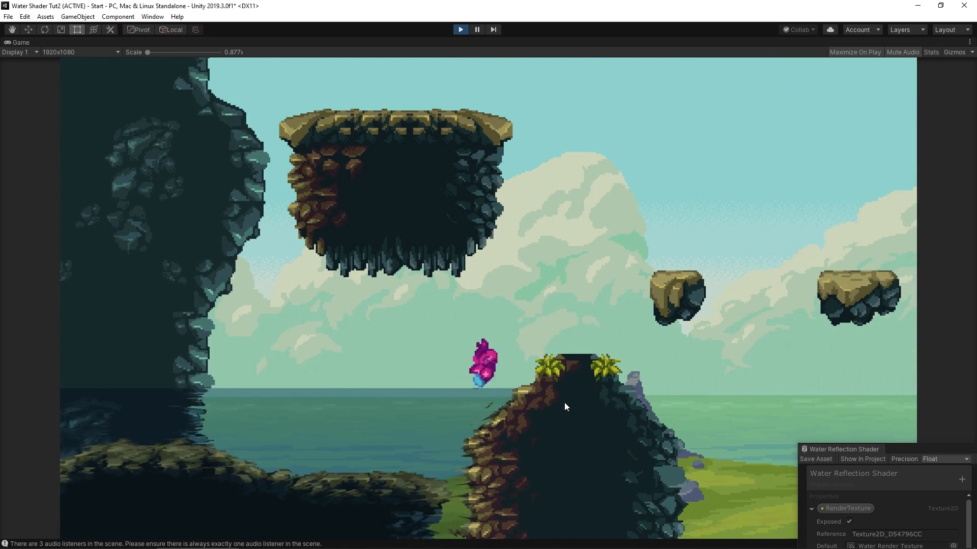
pyautogui.press('Left')
pyautogui.press('Left')
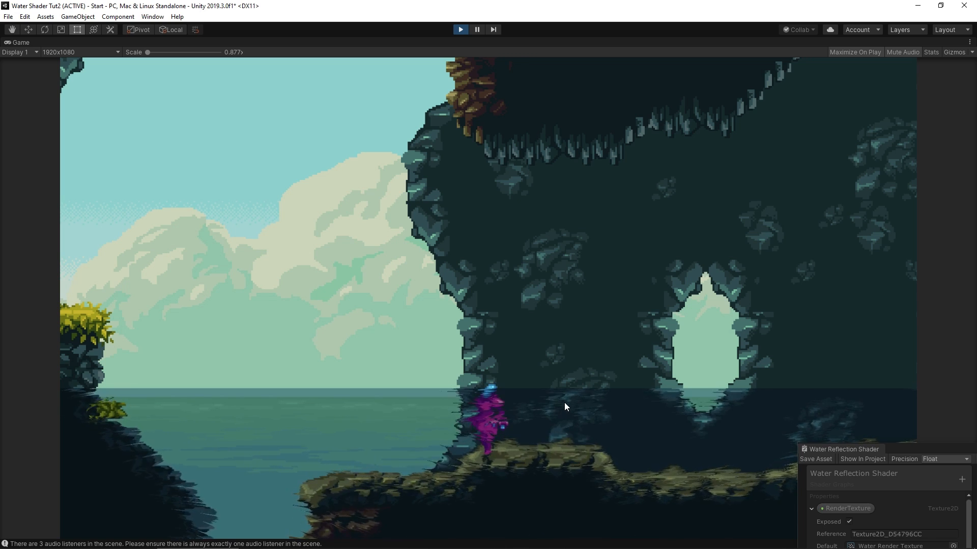
pyautogui.click(461, 29)
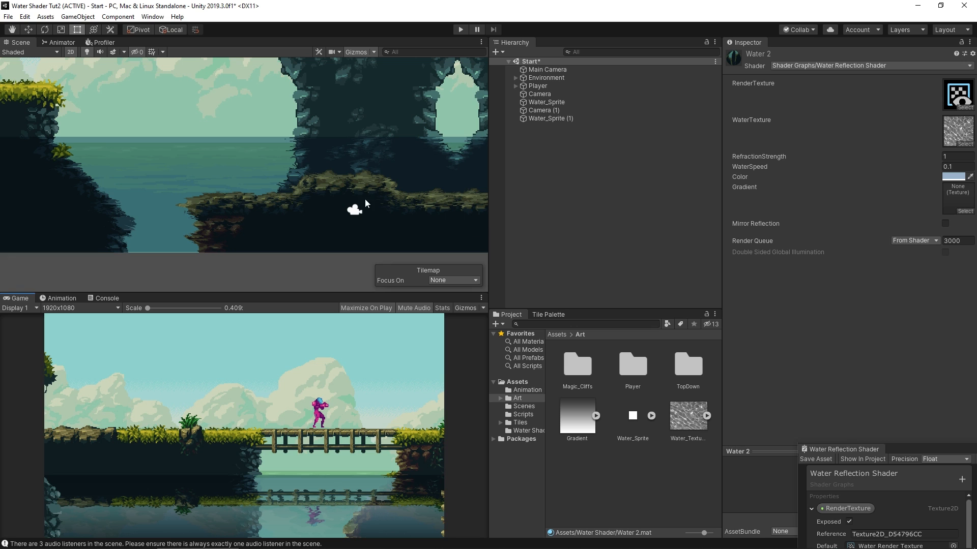
# Compare the bridge water with the second water area in the scene and check Water 2's Mirror Reflection option.
pyautogui.scroll(-8, 325, 202)
pyautogui.moveTo(165, 202); pyautogui.dragTo(550, 224, button='middle')
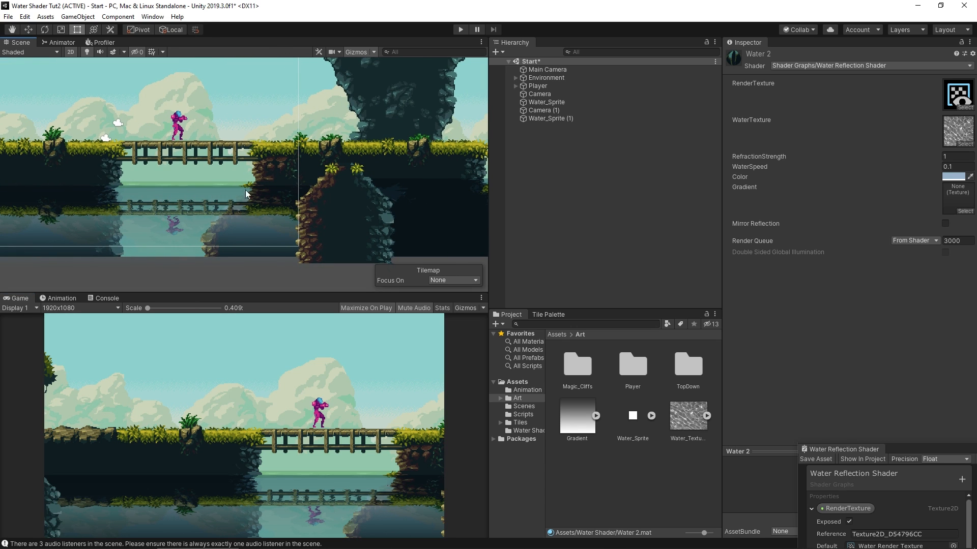
pyautogui.moveTo(351, 222); pyautogui.dragTo(182, 205, button='middle')
pyautogui.moveTo(483, 217); pyautogui.dragTo(300, 204, button='middle')
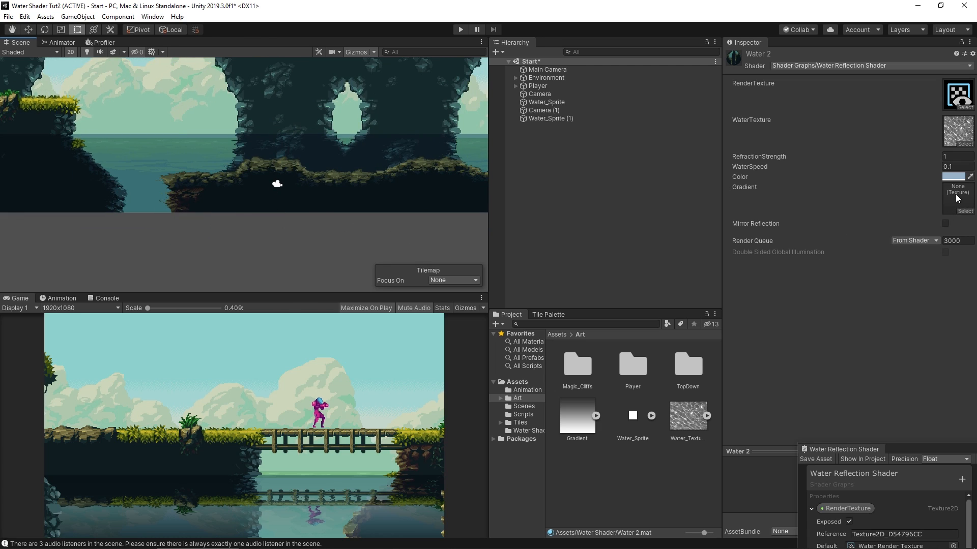
pyautogui.click(945, 224)
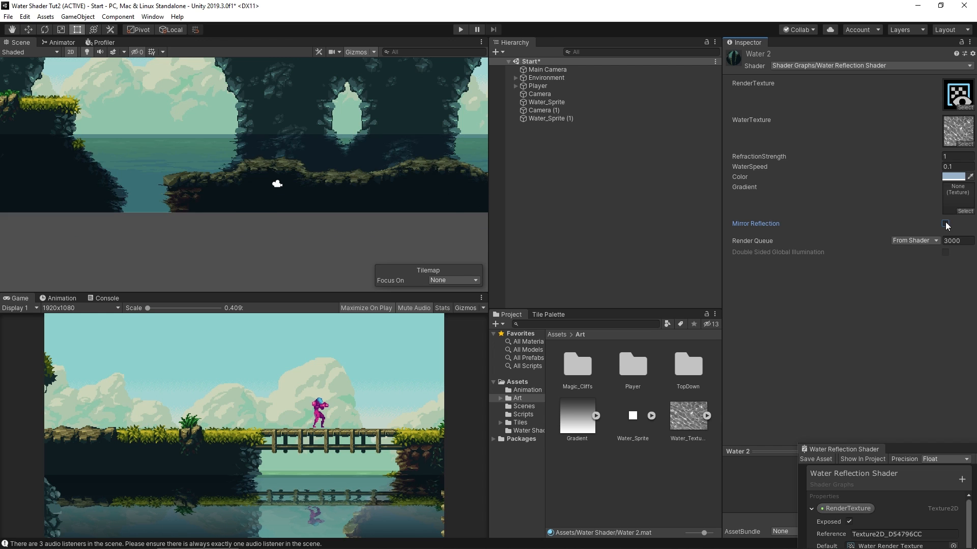
# Save the Start scene and open the Top-Down scene from the project's Scenes folder.
pyautogui.click(585, 236)
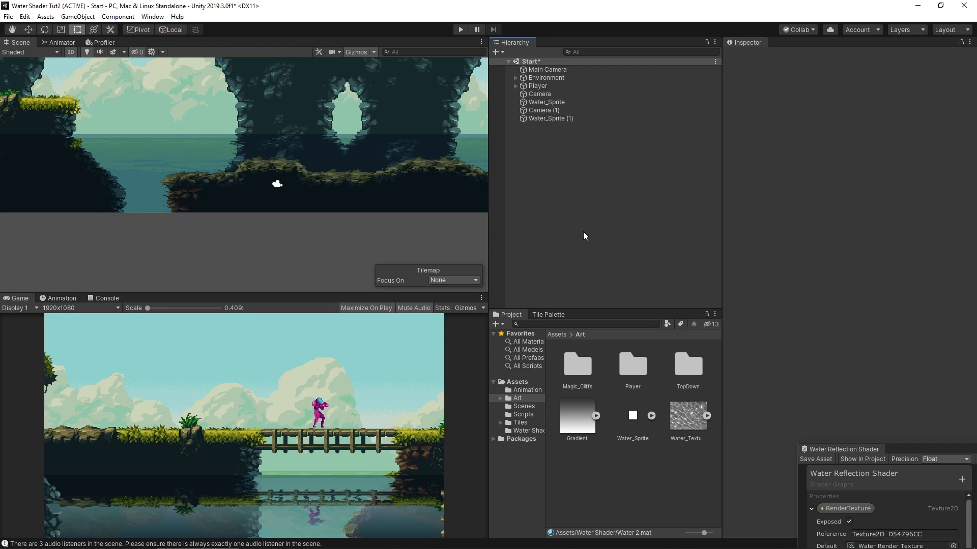
pyautogui.hotkey('ctrl', 's')
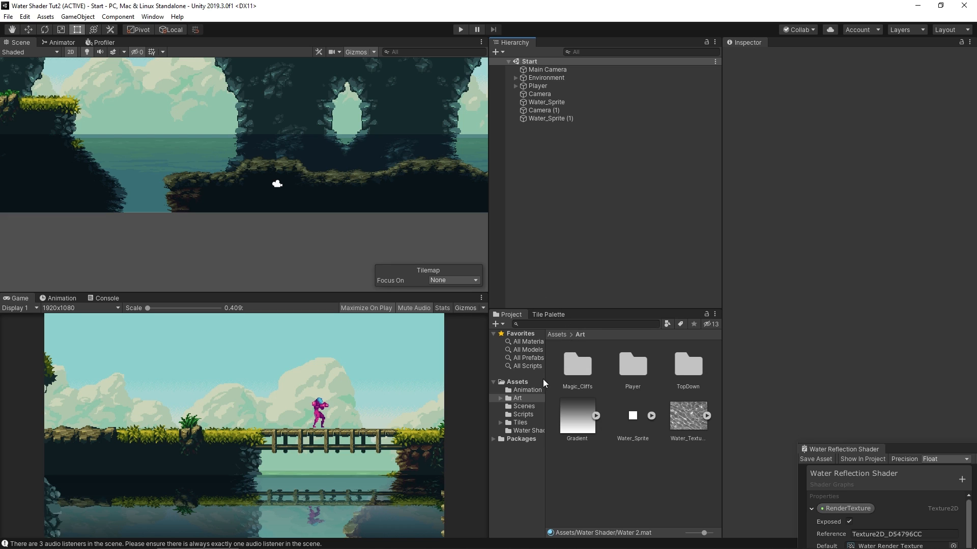
pyautogui.click(524, 406)
pyautogui.click(614, 364)
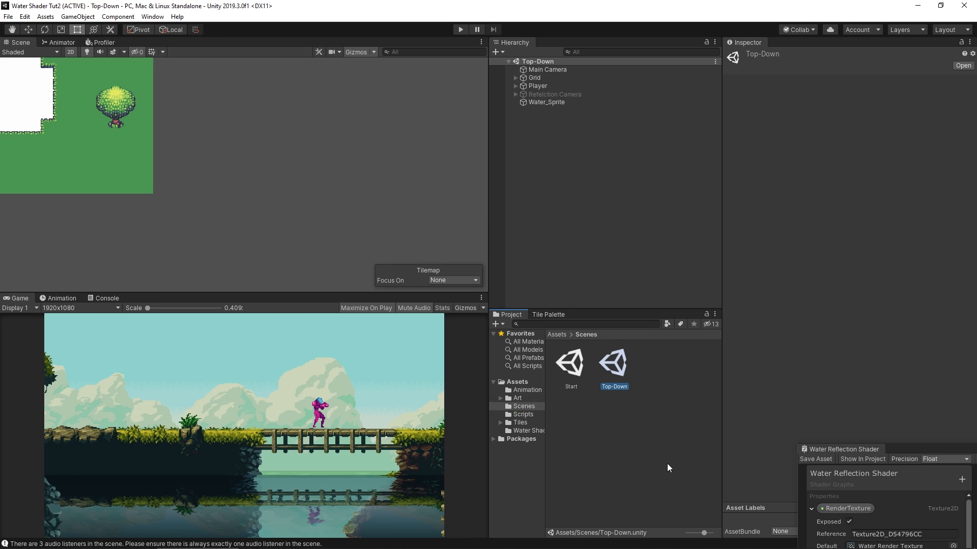
# Play the Top-Down scene and walk the character around both ponds and the trees to examine the level, ending play mode.
pyautogui.click(462, 30)
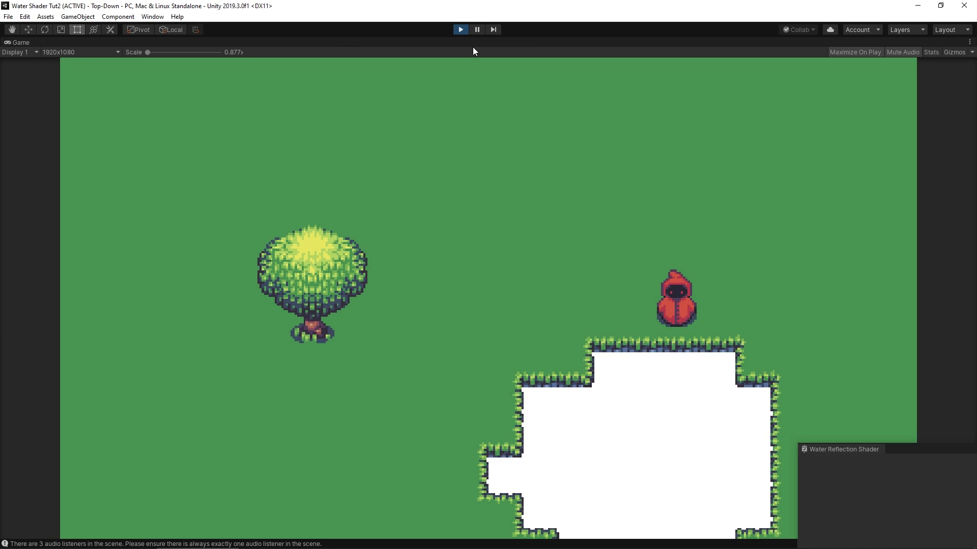
pyautogui.press('a')
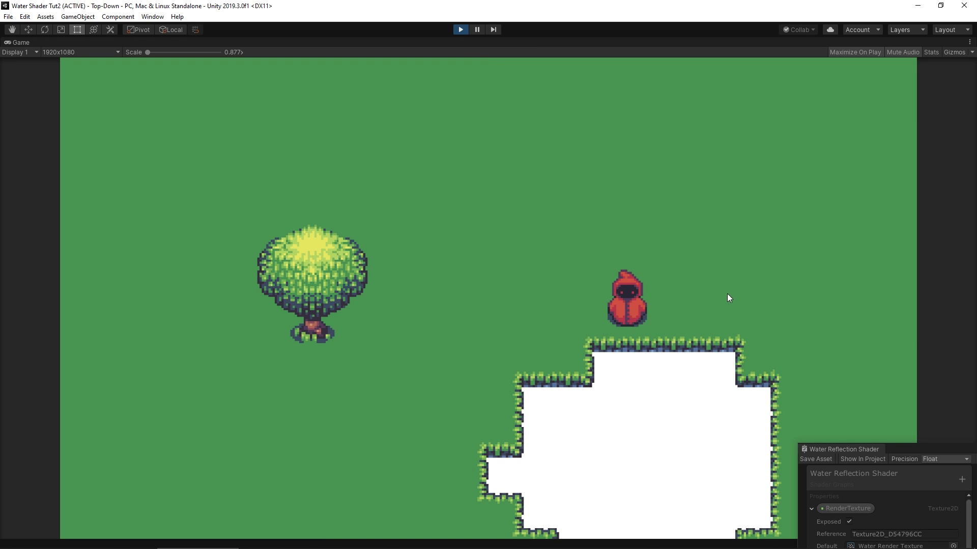
pyautogui.press('a')
pyautogui.press('w')
pyautogui.press('s')
pyautogui.press('s')
pyautogui.press('d')
pyautogui.press('a')
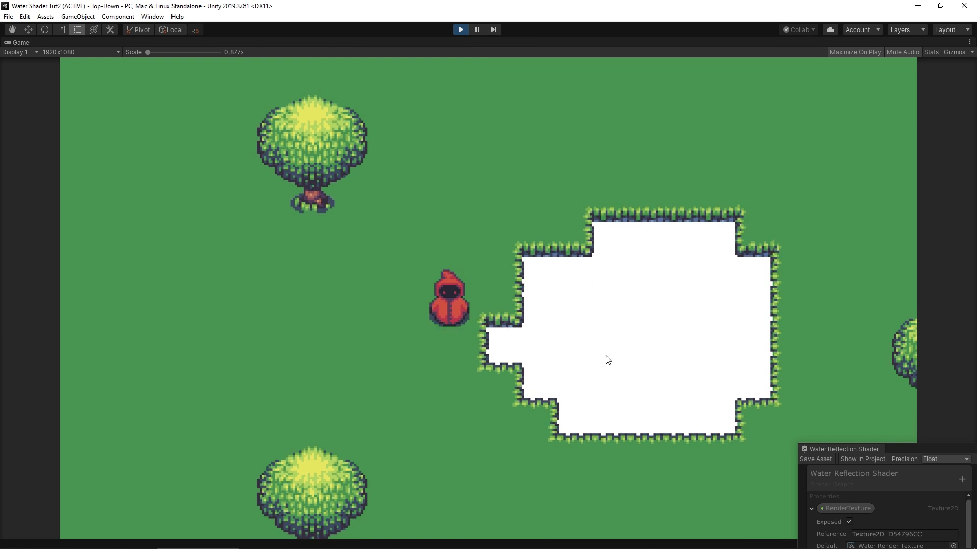
pyautogui.press('w')
pyautogui.press('d')
pyautogui.press('w')
pyautogui.press('a')
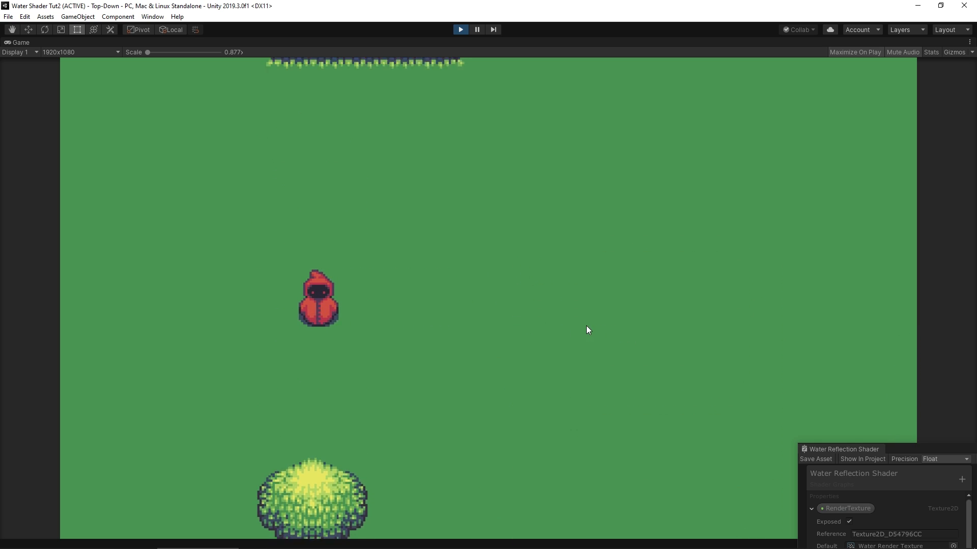
pyautogui.press('a')
pyautogui.press('a')
pyautogui.press('d')
pyautogui.press('w')
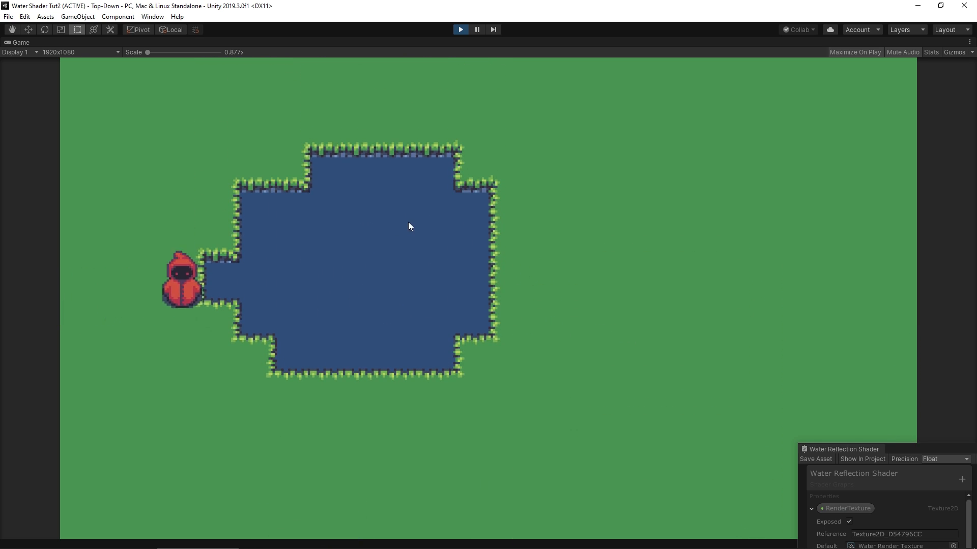
pyautogui.press('s')
pyautogui.press('d')
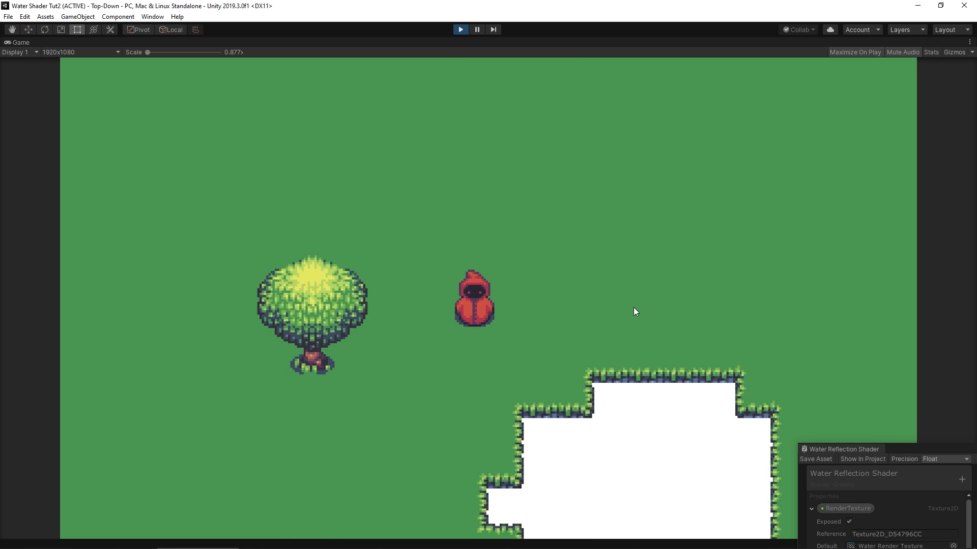
pyautogui.press('a')
pyautogui.press('d')
pyautogui.click(461, 31)
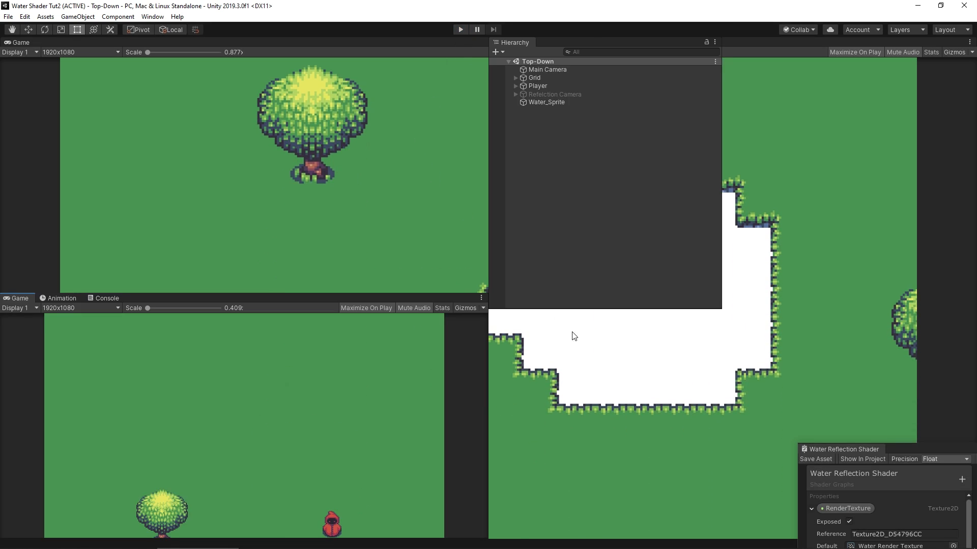
# Close the Water Reflection Shader graph and move the Main Camera to about Y 0.54 so it frames the white pond and the character.
pyautogui.moveTo(926, 451); pyautogui.dragTo(589, 169)
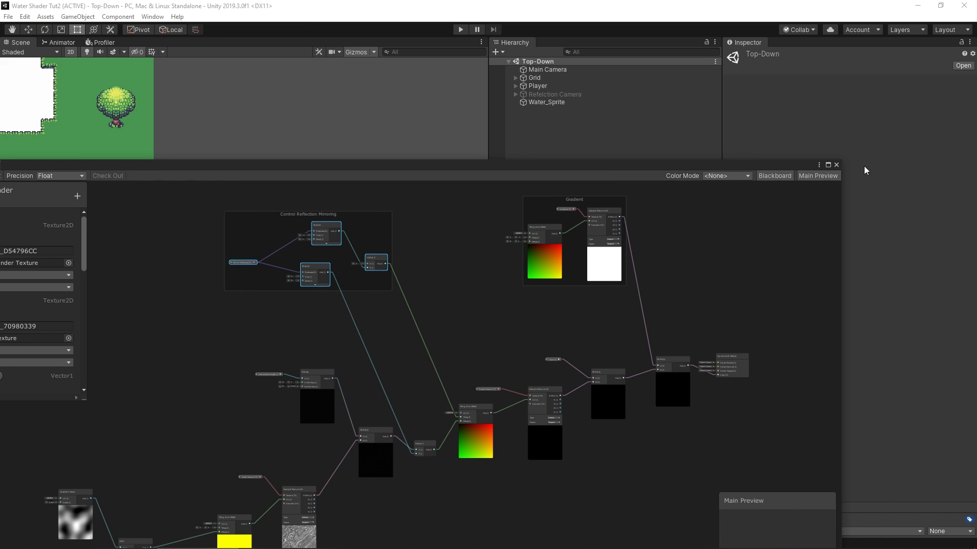
pyautogui.click(836, 165)
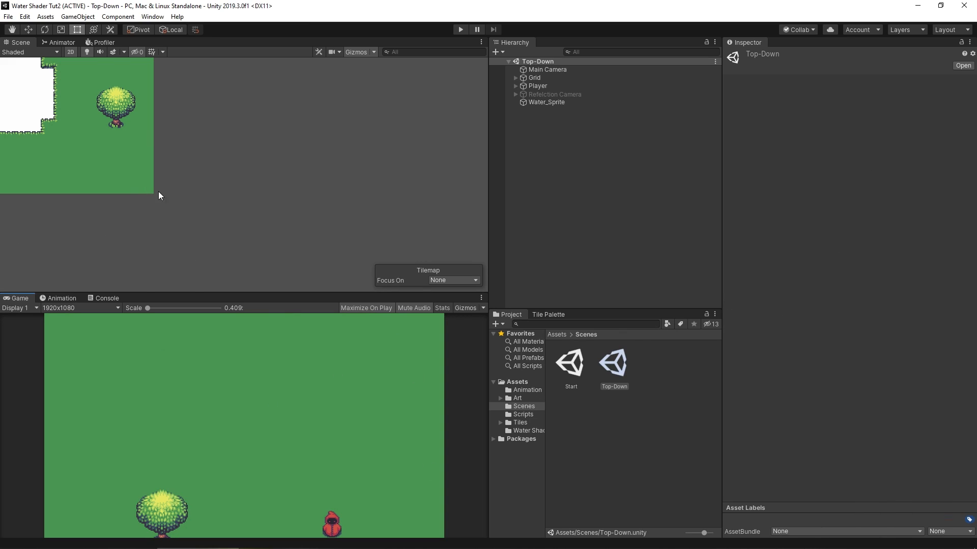
pyautogui.doubleClick(546, 70)
pyautogui.click(22, 32)
pyautogui.moveTo(176, 121); pyautogui.dragTo(182, 177)
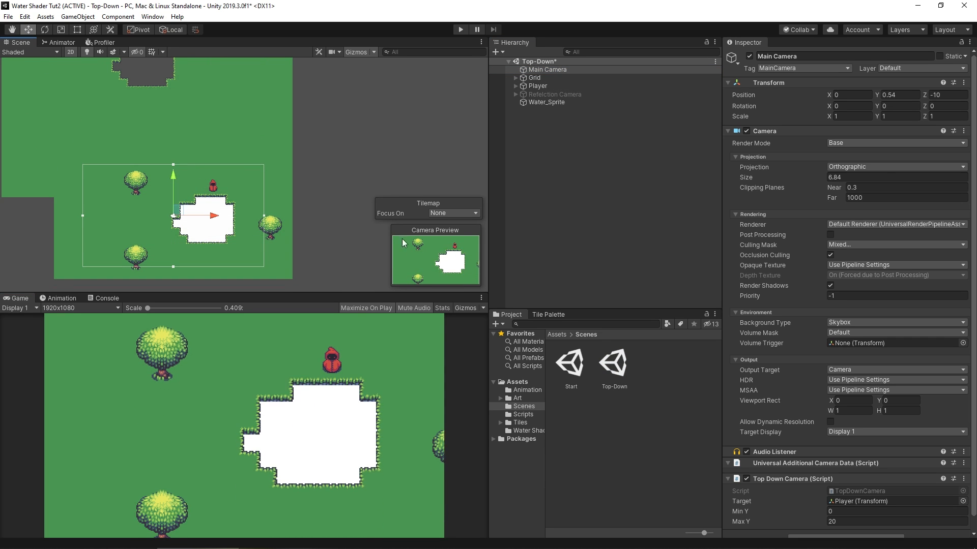
pyautogui.scroll(3, 142, 245)
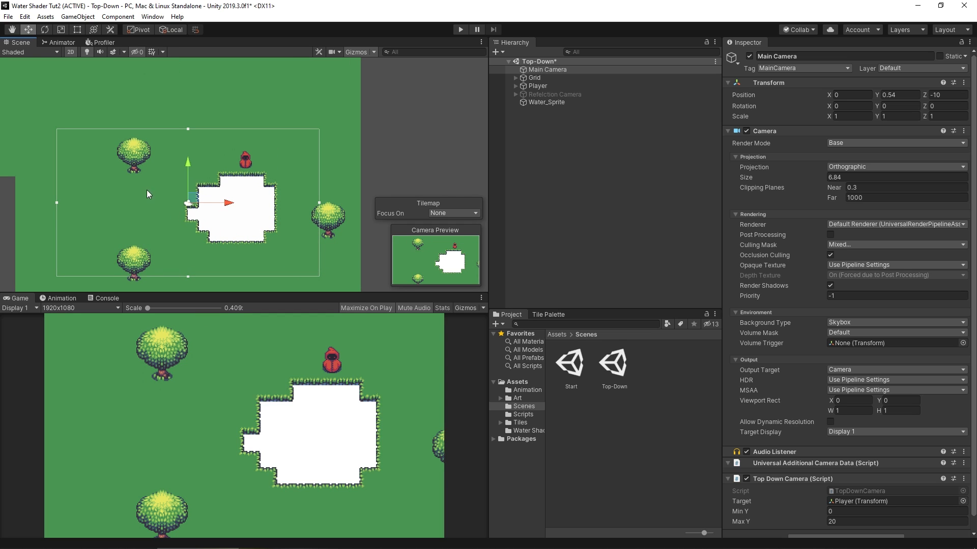
pyautogui.scroll(-4, 237, 226)
pyautogui.moveTo(258, 220); pyautogui.dragTo(283, 228, button='middle')
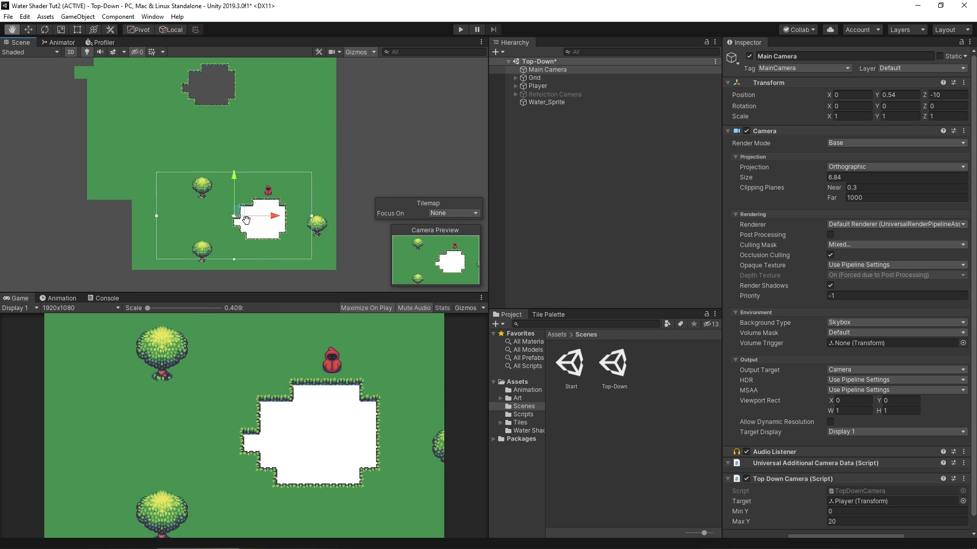
pyautogui.scroll(2, 271, 231)
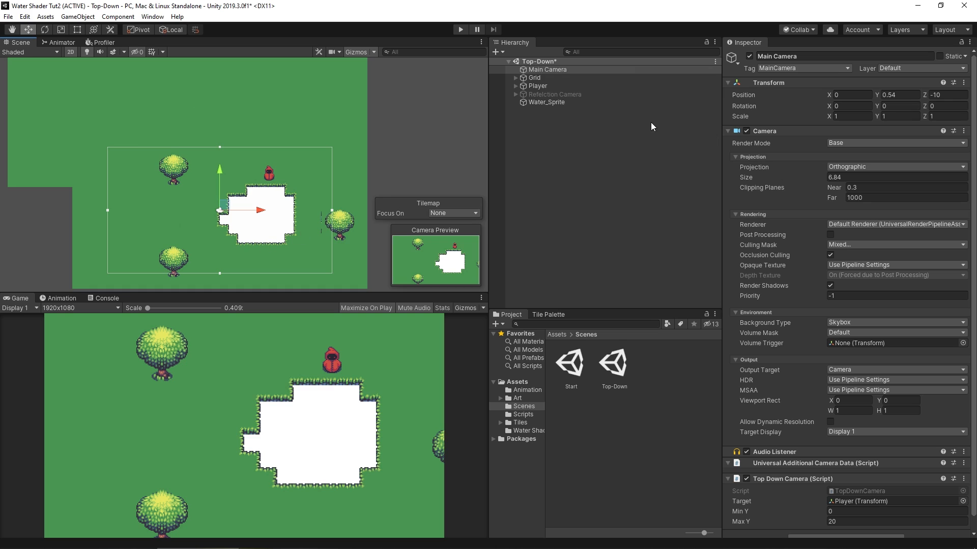
# Expand the Refelction Camera to reveal its BG child and activate the Refelction Camera object.
pyautogui.click(559, 103)
pyautogui.click(550, 94)
pyautogui.click(516, 96)
pyautogui.click(549, 102)
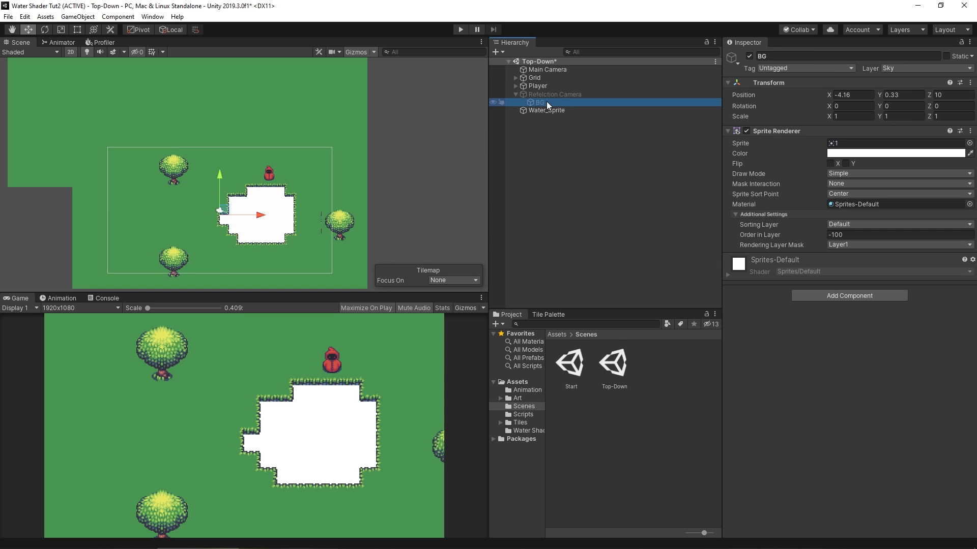
pyautogui.click(567, 95)
pyautogui.click(750, 56)
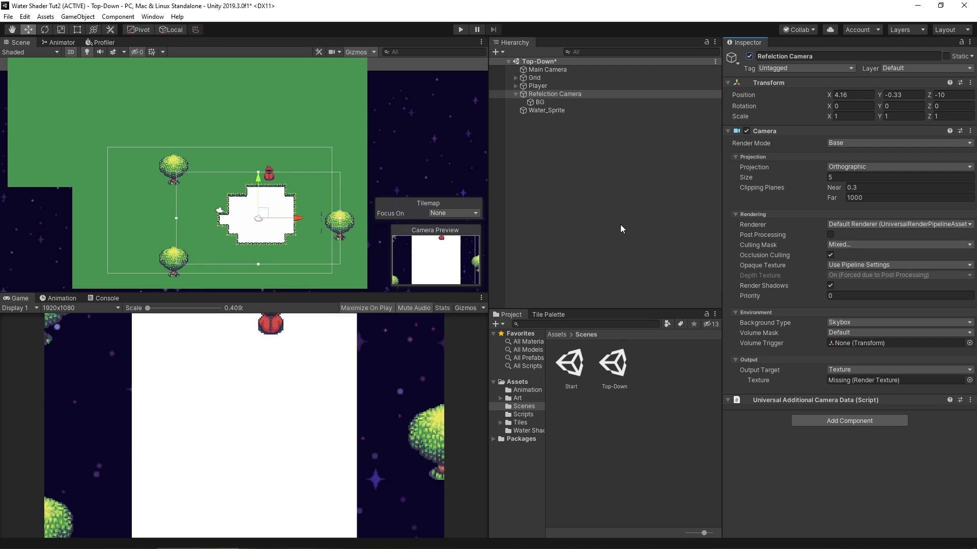
# Inspect the BG sprite under the Refelction Camera and review its layer assignment.
pyautogui.click(546, 103)
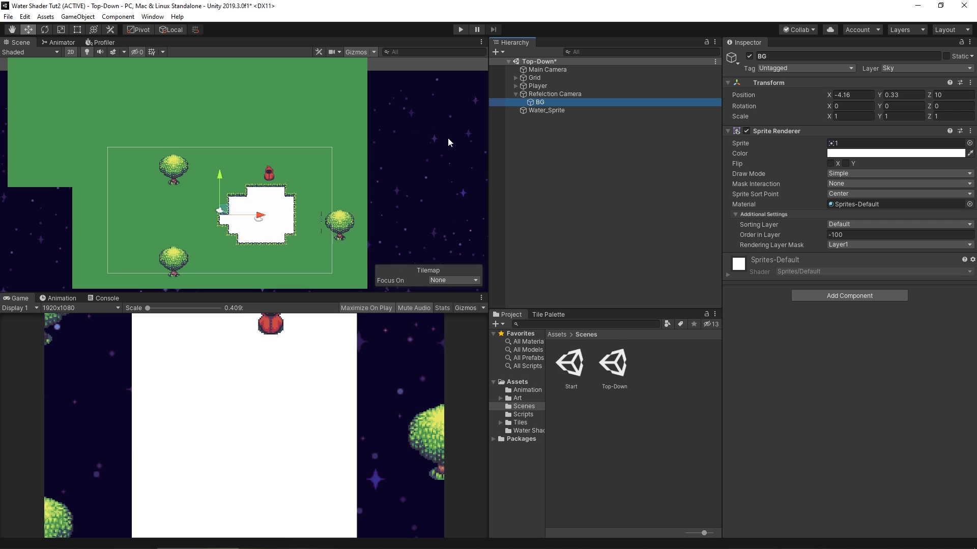
pyautogui.click(554, 70)
pyautogui.click(551, 94)
pyautogui.click(541, 103)
pyautogui.click(888, 69)
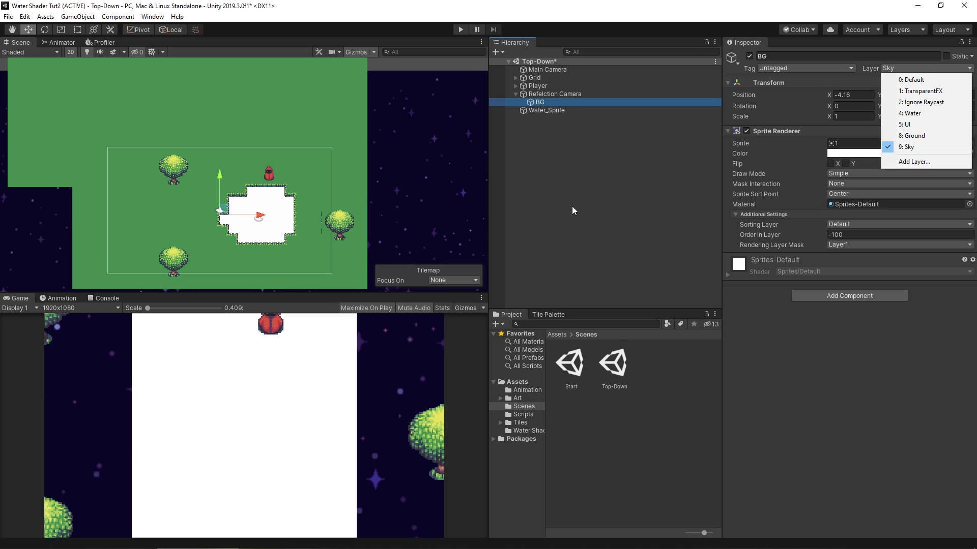
pyautogui.click(518, 213)
# Turn off the Refelction Camera's Camera component and move the Main Camera to about X 12.51, past the edge of the ground.
pyautogui.click(568, 95)
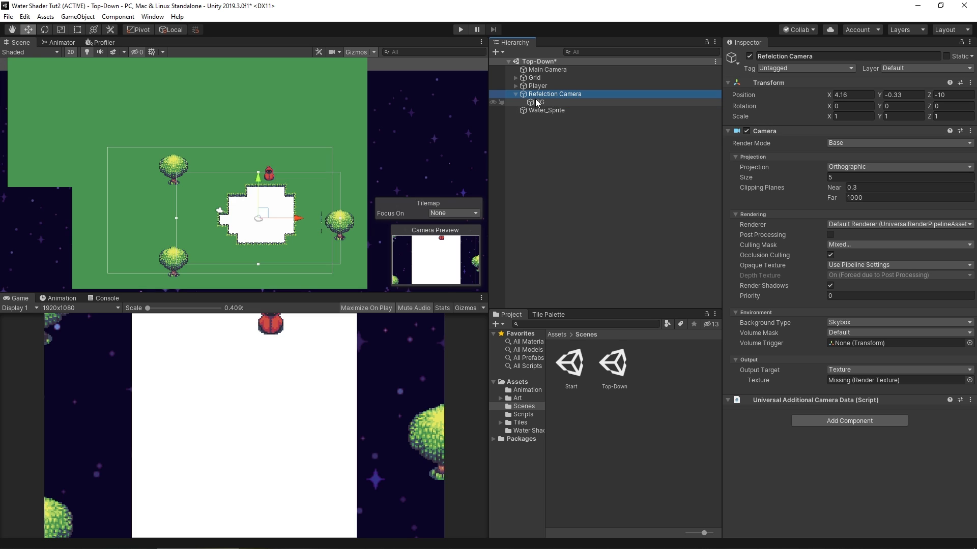
pyautogui.click(746, 131)
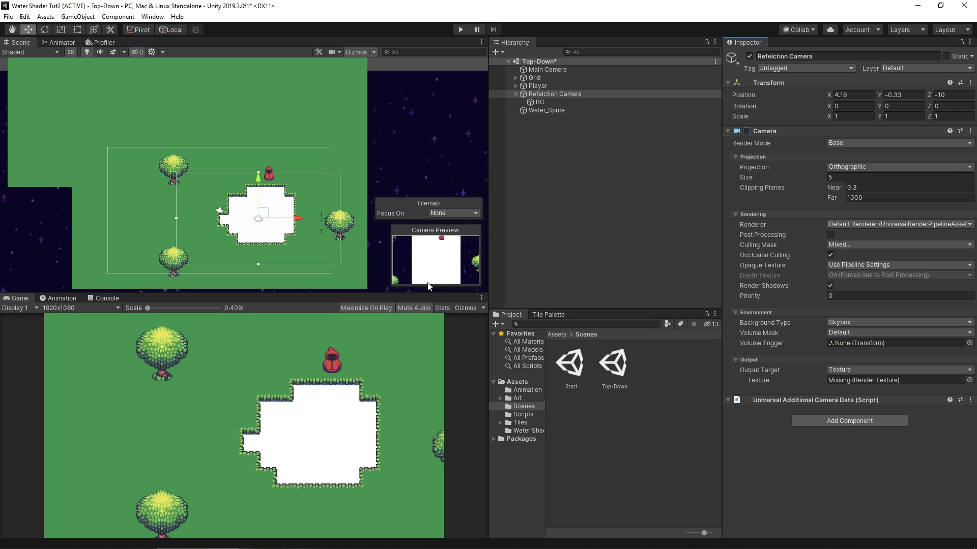
pyautogui.click(542, 102)
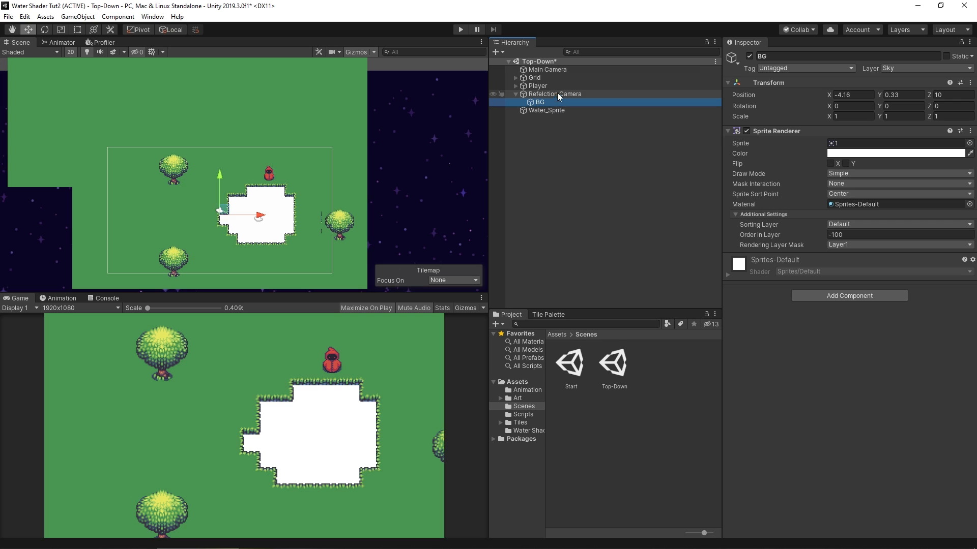
pyautogui.click(548, 69)
pyautogui.moveTo(256, 210); pyautogui.dragTo(376, 214)
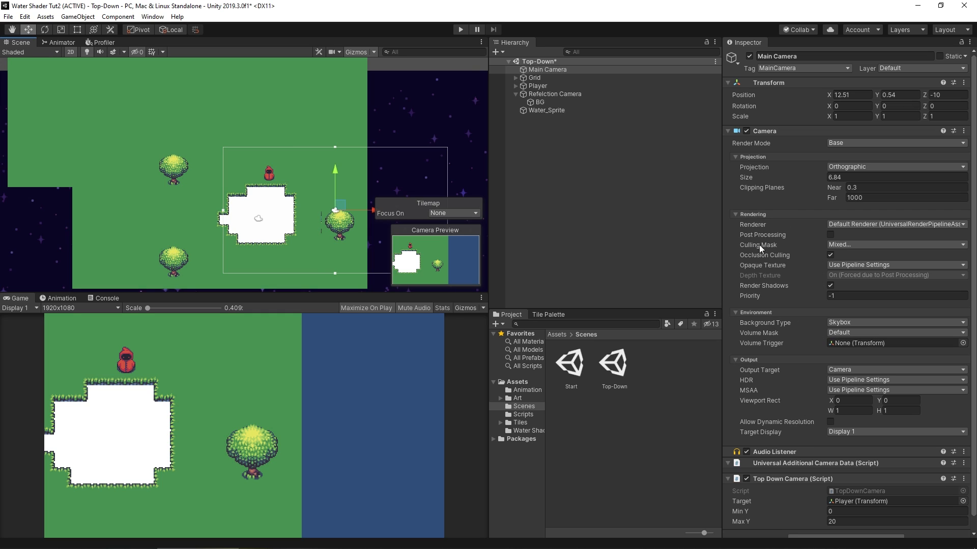
# Include Sky in the Main Camera's Culling Mask to compare the background, and exclude it again.
pyautogui.click(849, 246)
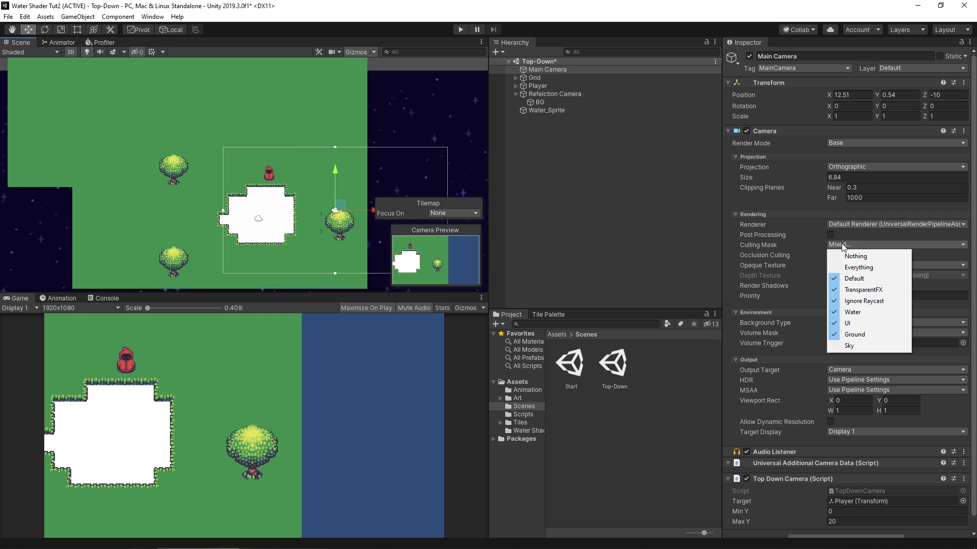
pyautogui.click(848, 346)
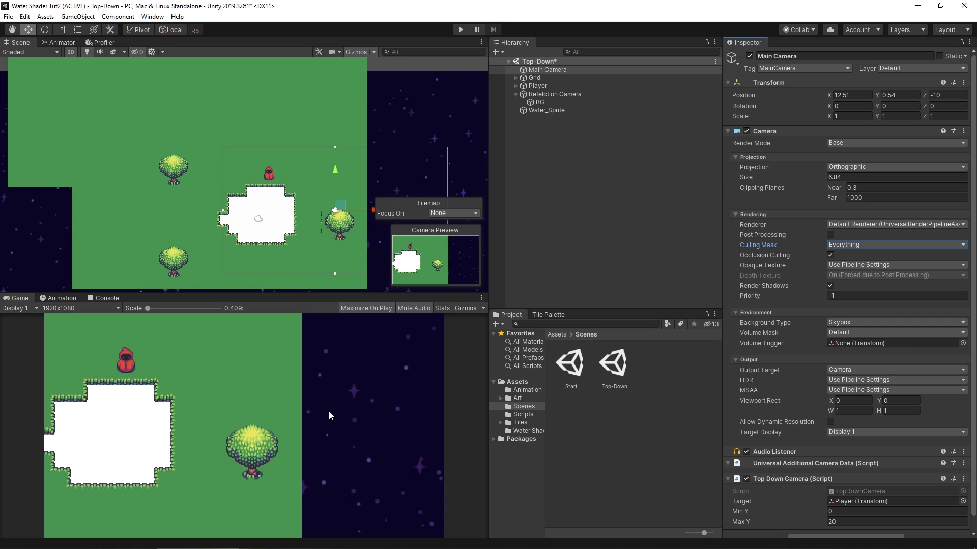
pyautogui.click(853, 248)
pyautogui.click(848, 347)
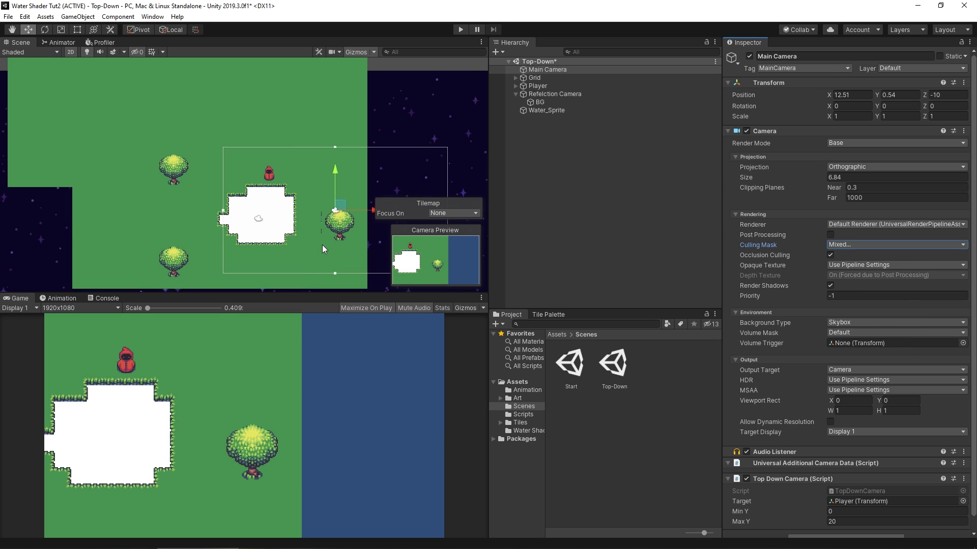
# Deactivate Water_Sprite and move the Main Camera back over the pond to about X -0.28.
pyautogui.click(548, 111)
pyautogui.click(750, 56)
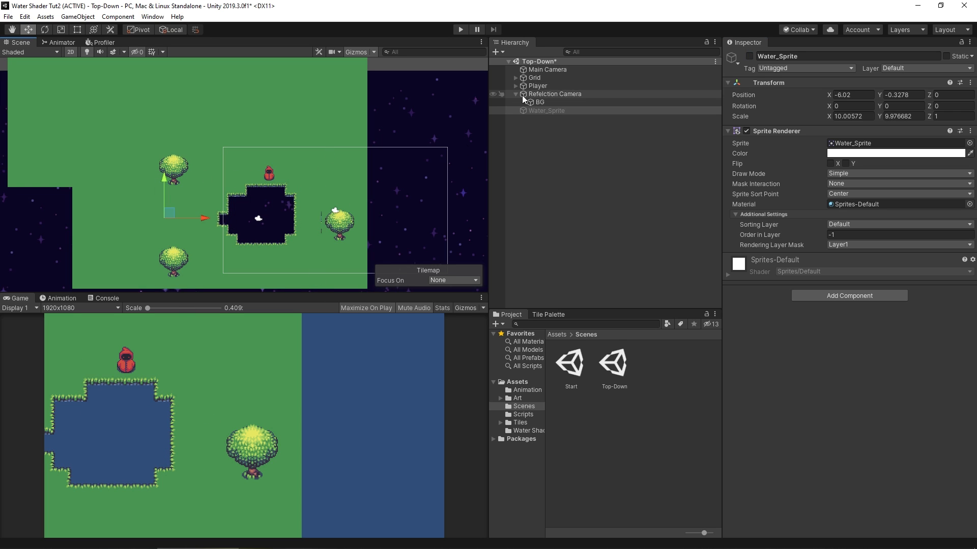
pyautogui.click(547, 70)
pyautogui.moveTo(330, 218); pyautogui.dragTo(238, 220)
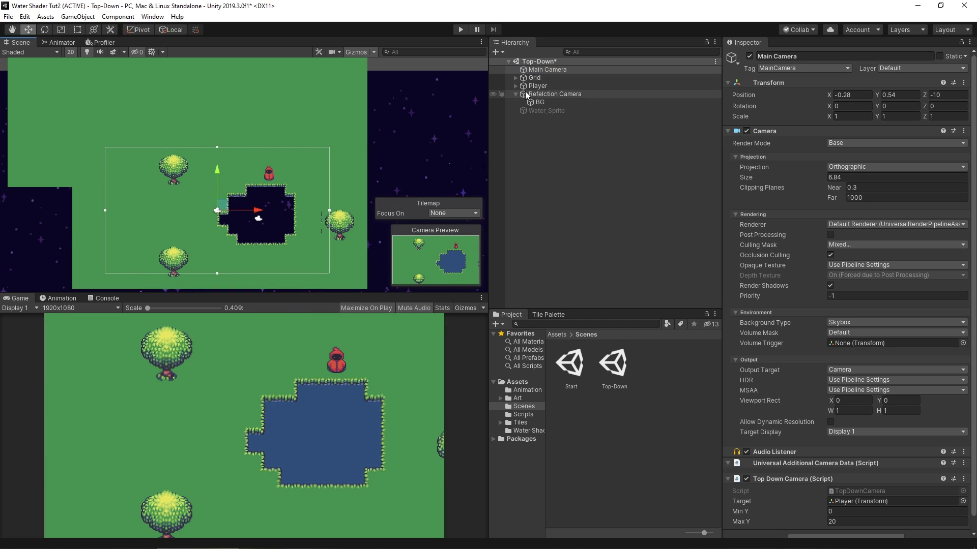
# Deactivate the Main Camera and turn on the Refelction Camera's Camera component to view its output.
pyautogui.click(551, 94)
pyautogui.click(556, 71)
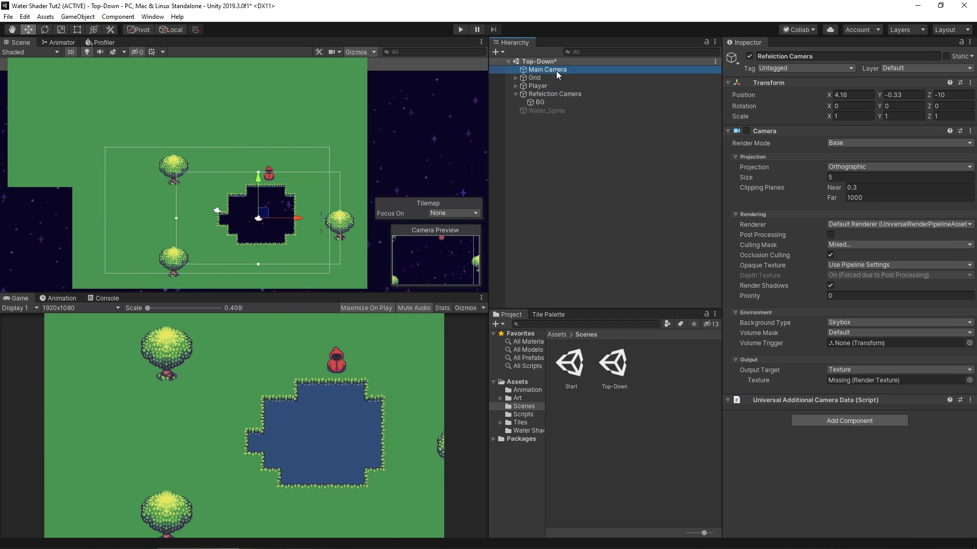
pyautogui.click(750, 56)
pyautogui.click(554, 94)
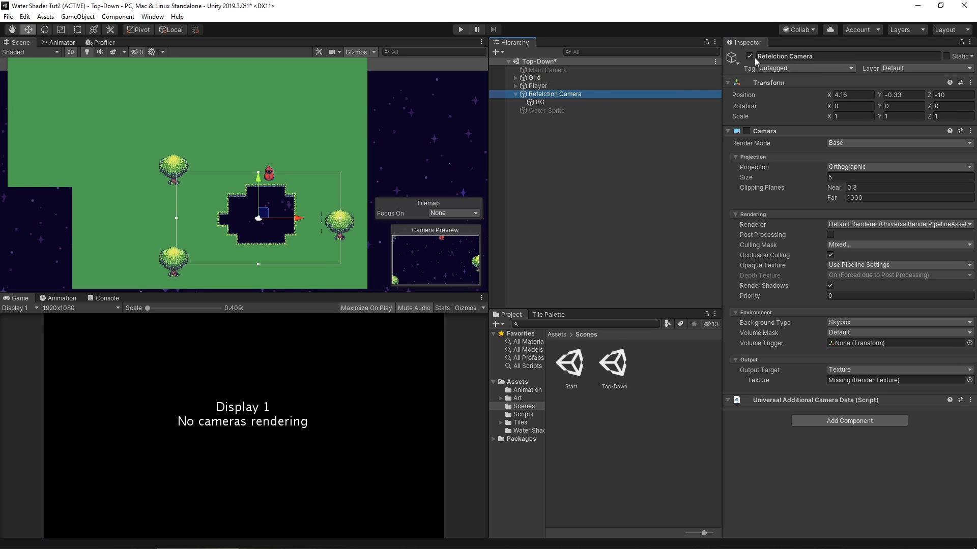
pyautogui.click(747, 131)
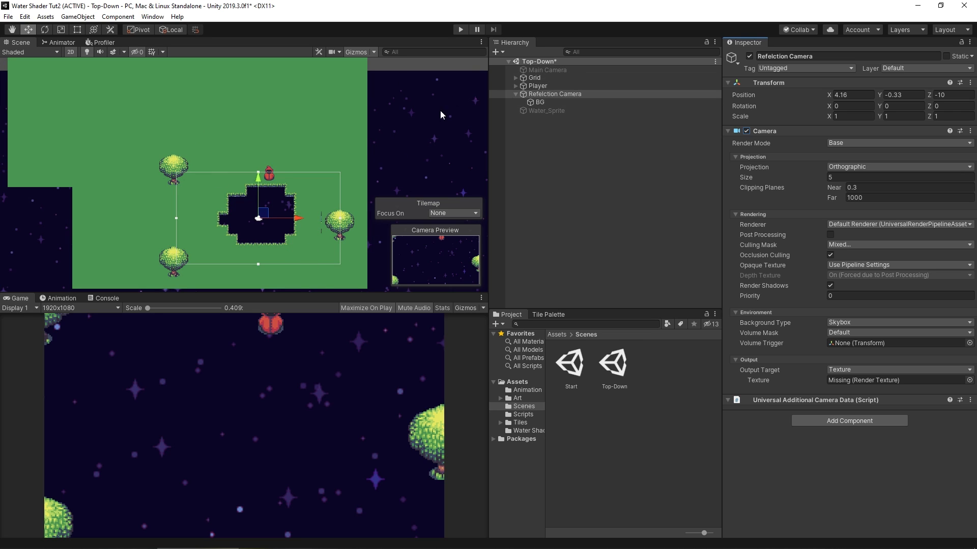
# Check the Tilemap's layer under Grid against the Ground option in the Refelction Camera's Culling Mask.
pyautogui.click(535, 78)
pyautogui.click(516, 78)
pyautogui.click(545, 86)
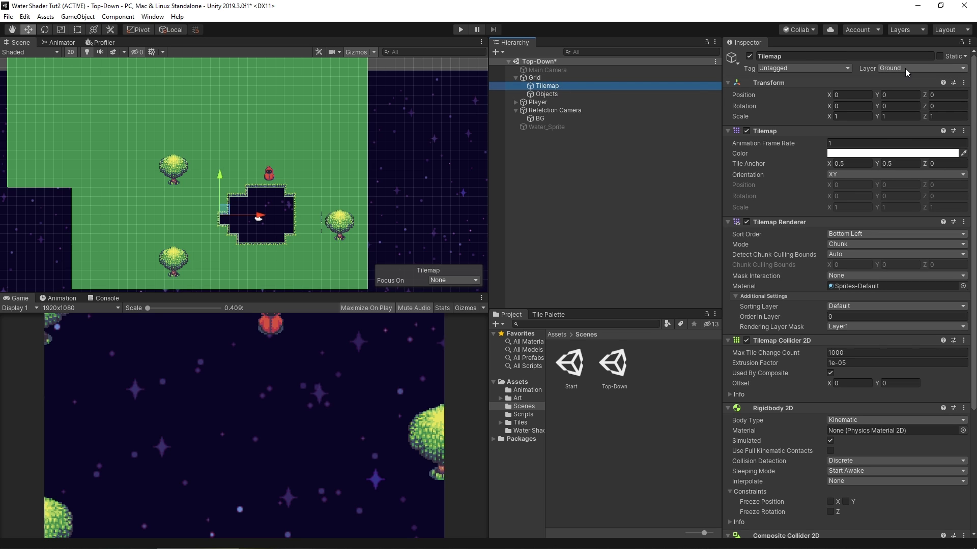
pyautogui.click(554, 111)
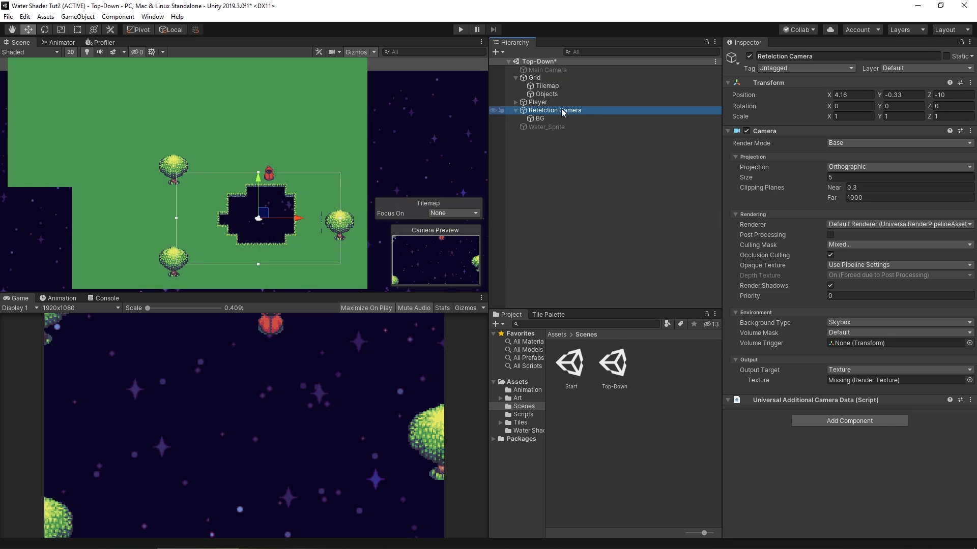
pyautogui.click(853, 246)
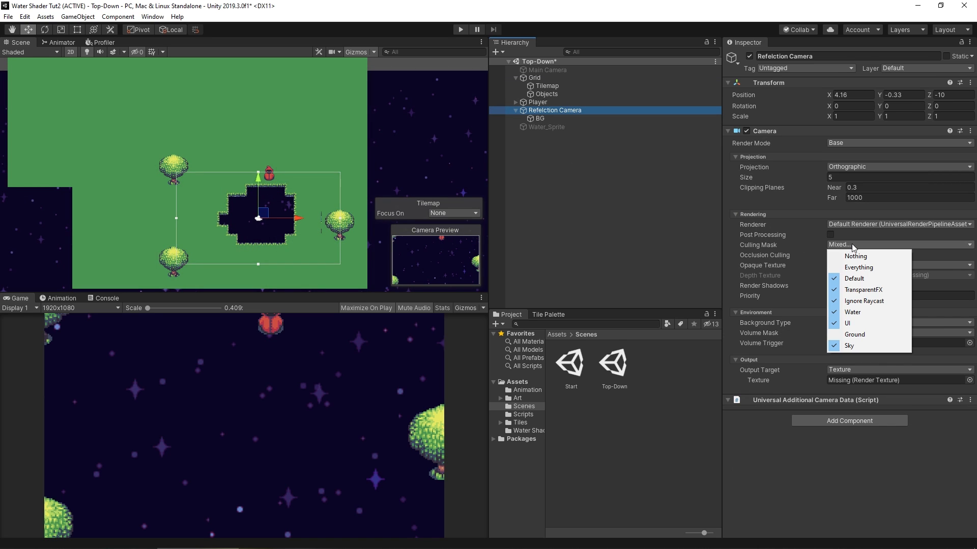
pyautogui.click(845, 335)
# Create a render texture named TopDownWater in the Assets folder.
pyautogui.click(514, 388)
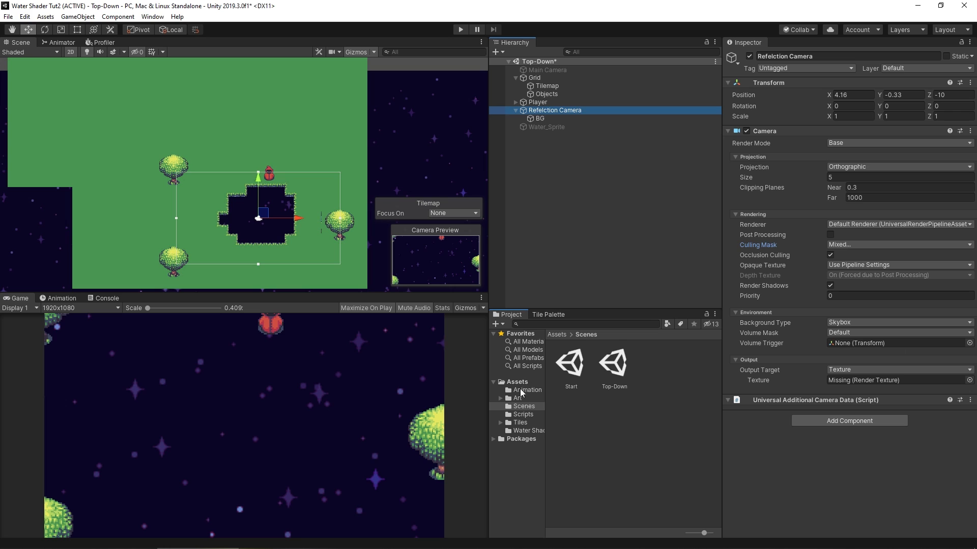
pyautogui.click(513, 386)
pyautogui.scroll(-1, 639, 493)
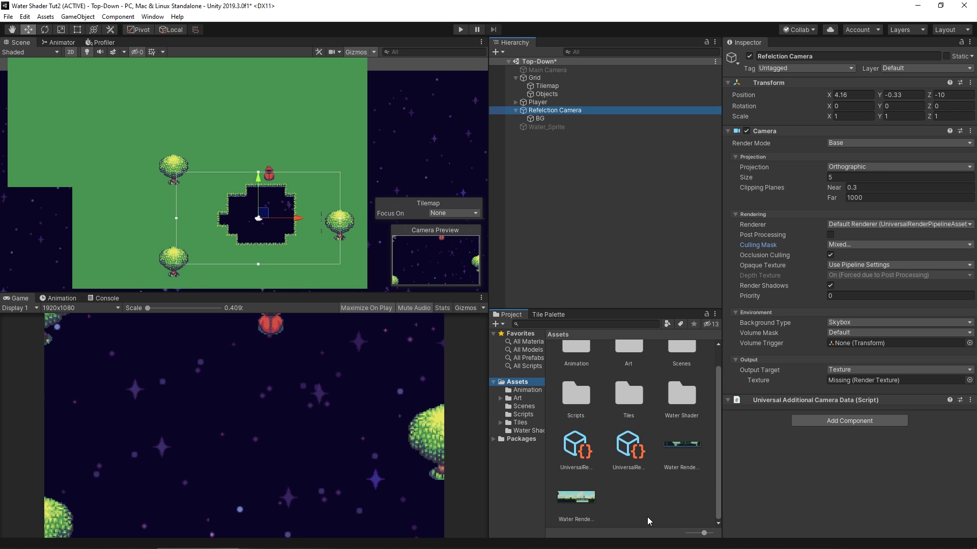
pyautogui.click(640, 511)
pyautogui.rightClick(639, 509)
pyautogui.moveTo(692, 257)
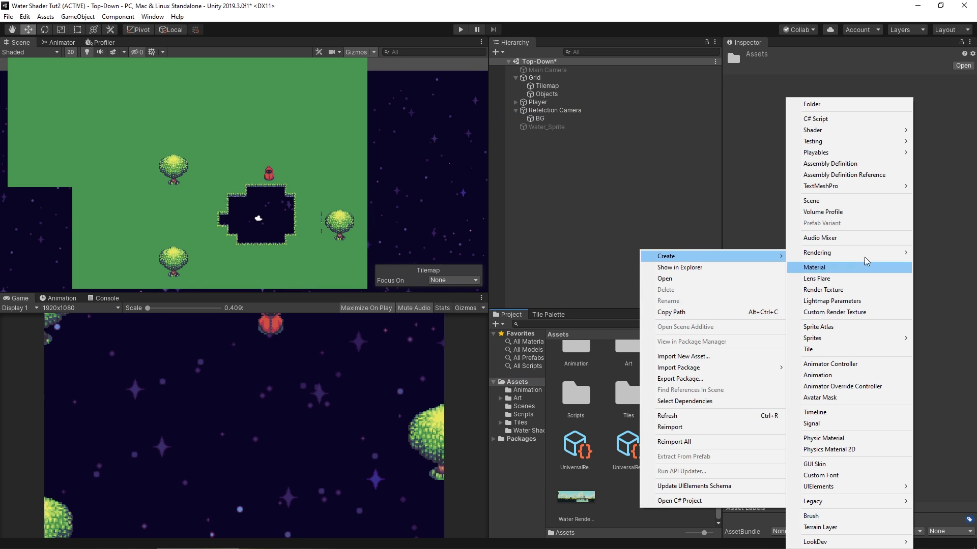
pyautogui.click(822, 290)
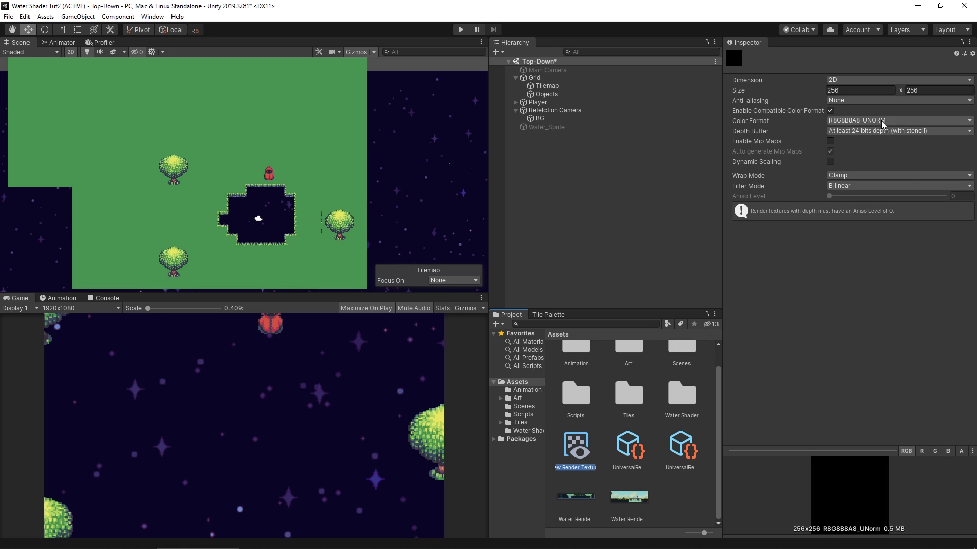
pyautogui.write('TopDownWater')
pyautogui.press('Return')
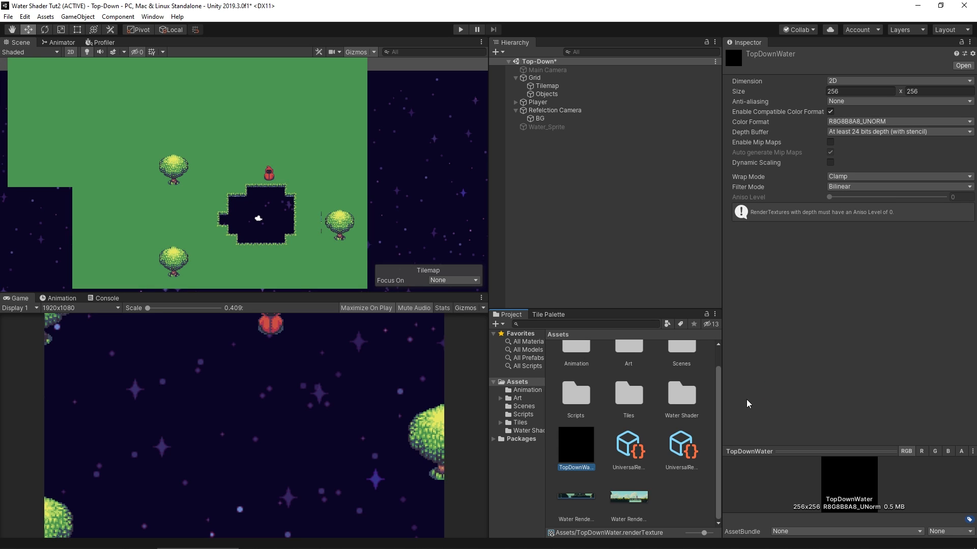
# Set the TopDownWater render texture's size to 500 x 500.
pyautogui.click(867, 91)
pyautogui.write('500')
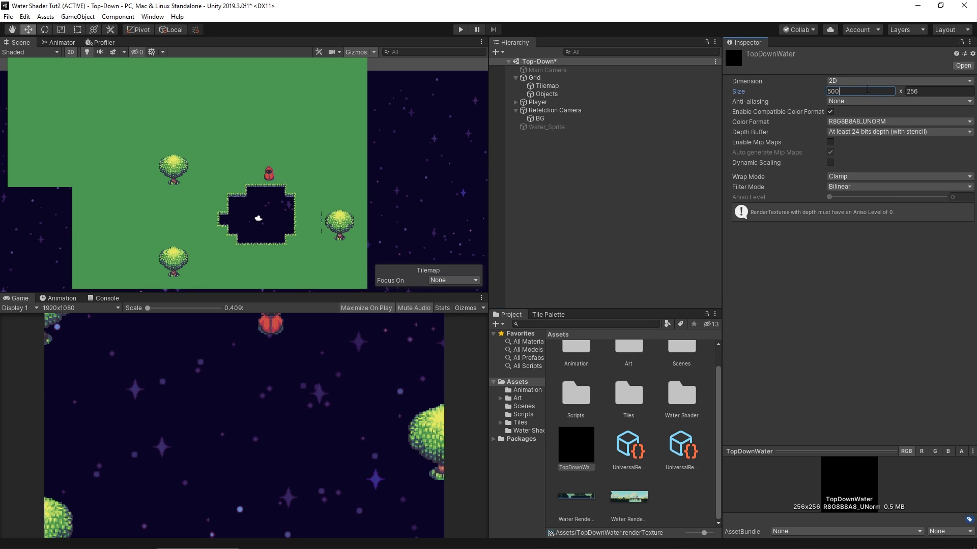
pyautogui.press('Tab')
pyautogui.write('500')
pyautogui.press('Return')
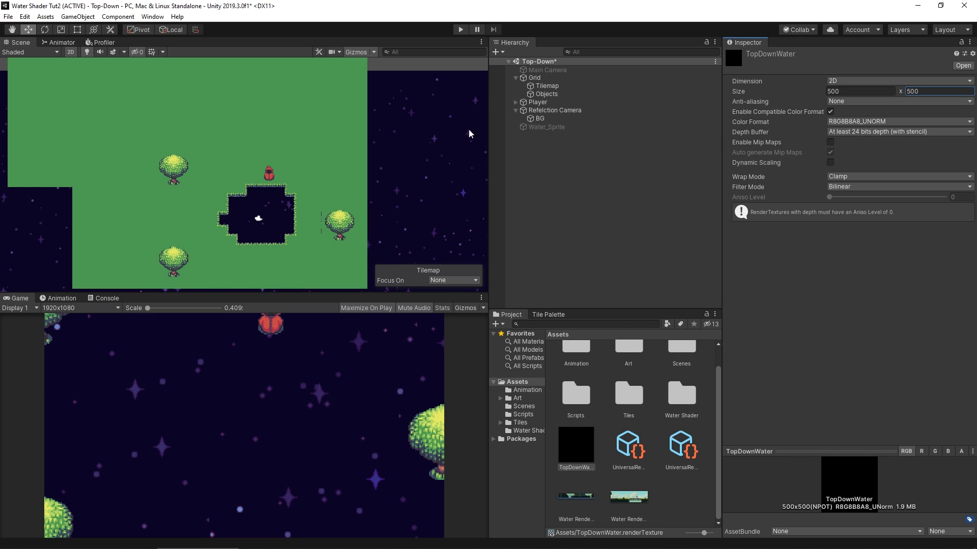
# Assign TopDownWater as the Refelction Camera's output texture.
pyautogui.scroll(3, 272, 233)
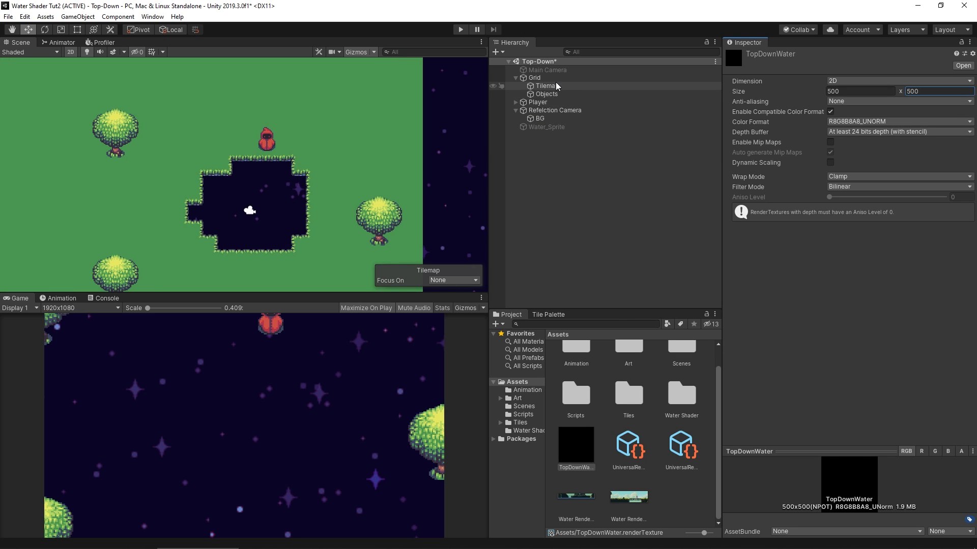
pyautogui.click(547, 111)
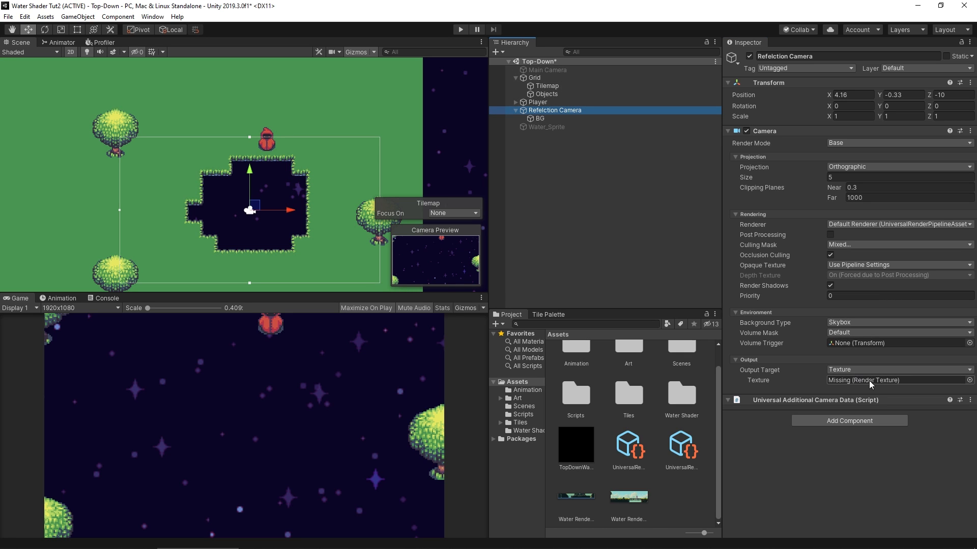
pyautogui.moveTo(568, 454); pyautogui.dragTo(895, 380)
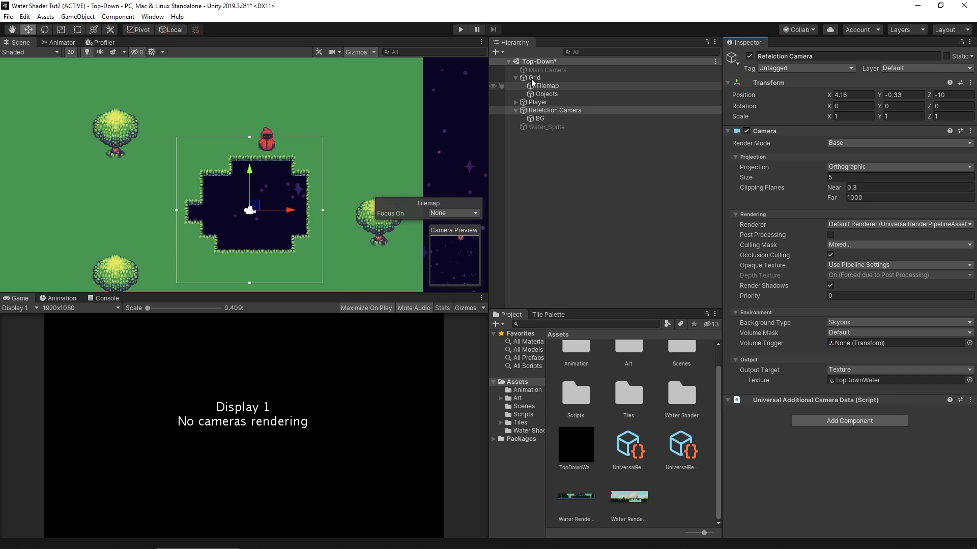
# Reactivate the Main Camera and the Water_Sprite object.
pyautogui.click(548, 69)
pyautogui.click(750, 56)
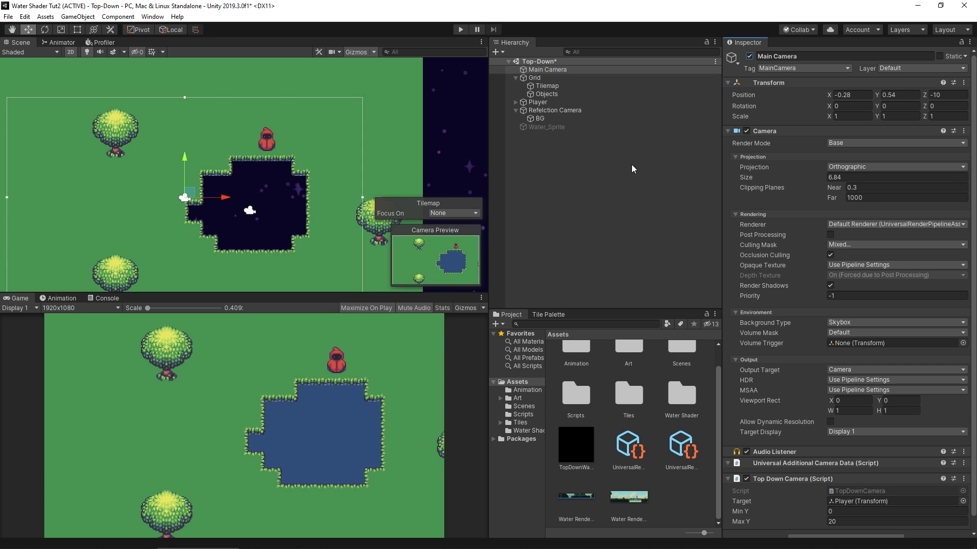
pyautogui.click(553, 111)
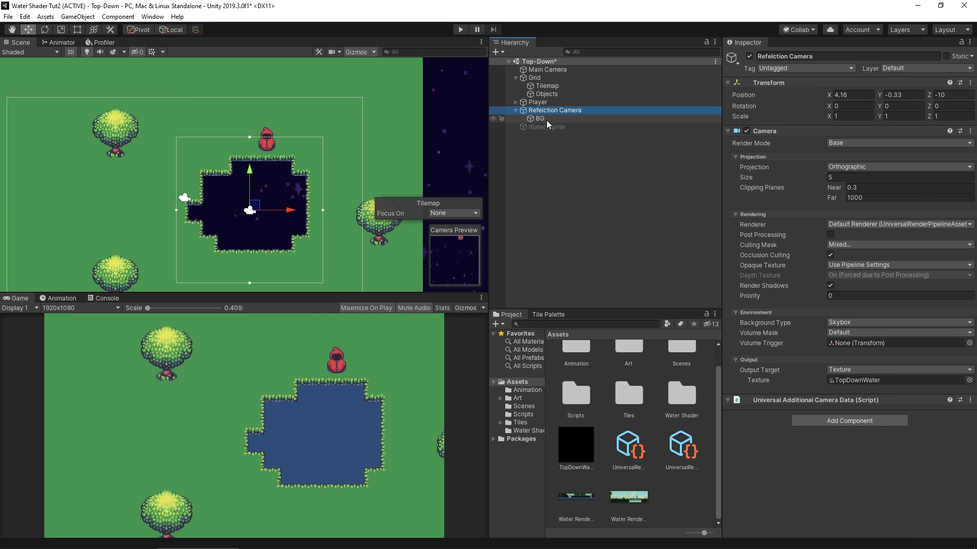
pyautogui.click(549, 118)
pyautogui.click(556, 112)
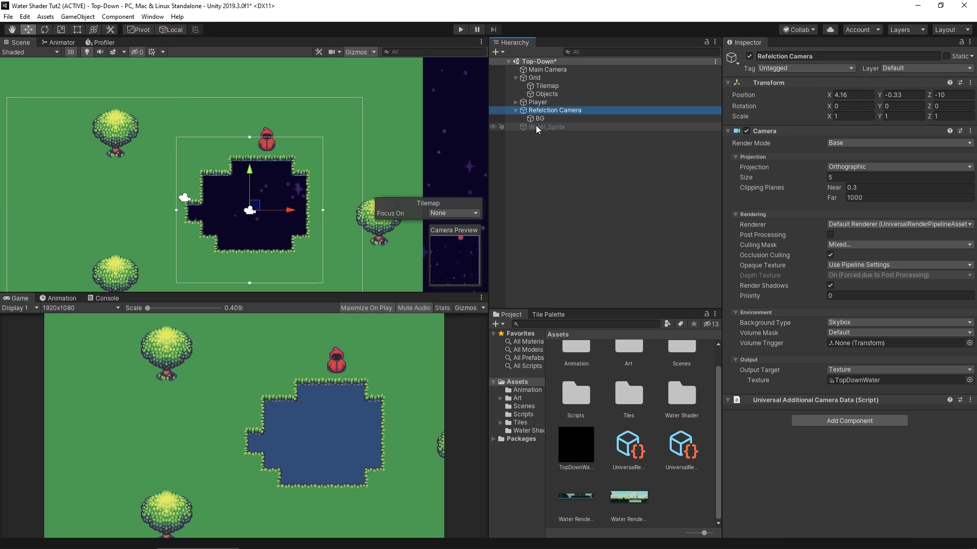
pyautogui.click(548, 126)
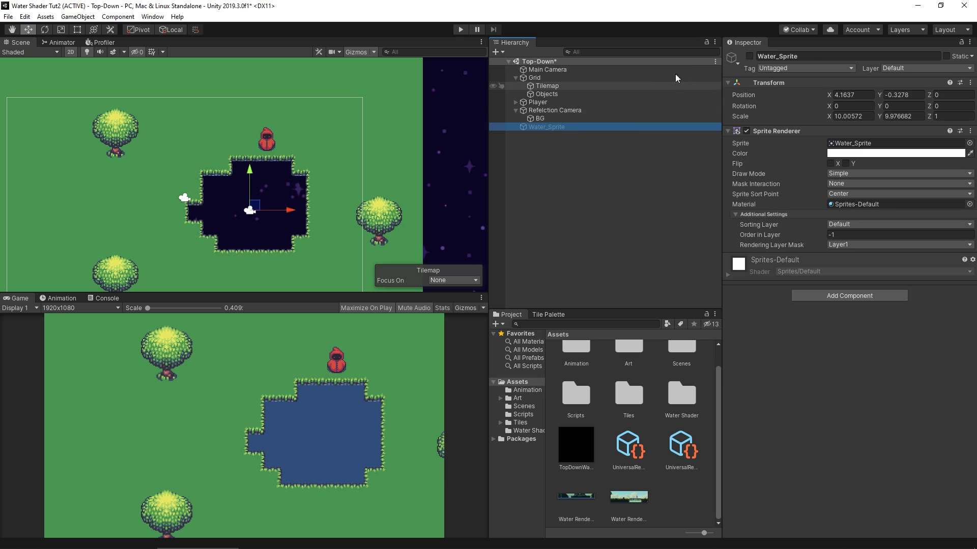
pyautogui.click(750, 56)
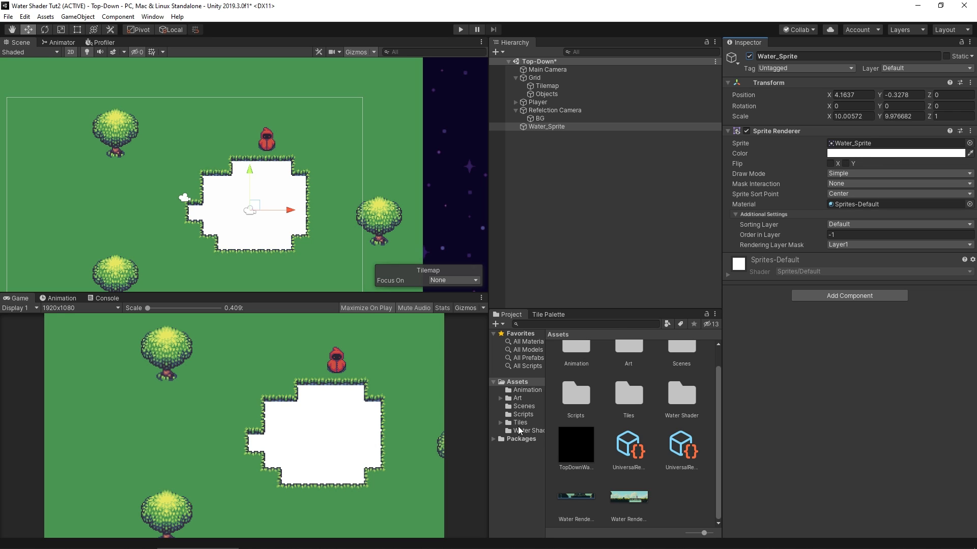
# Duplicate the Water 2 material in the Water Shader folder as Water 3 and assign it to Water_Sprite's Sprite Renderer.
pyautogui.click(522, 431)
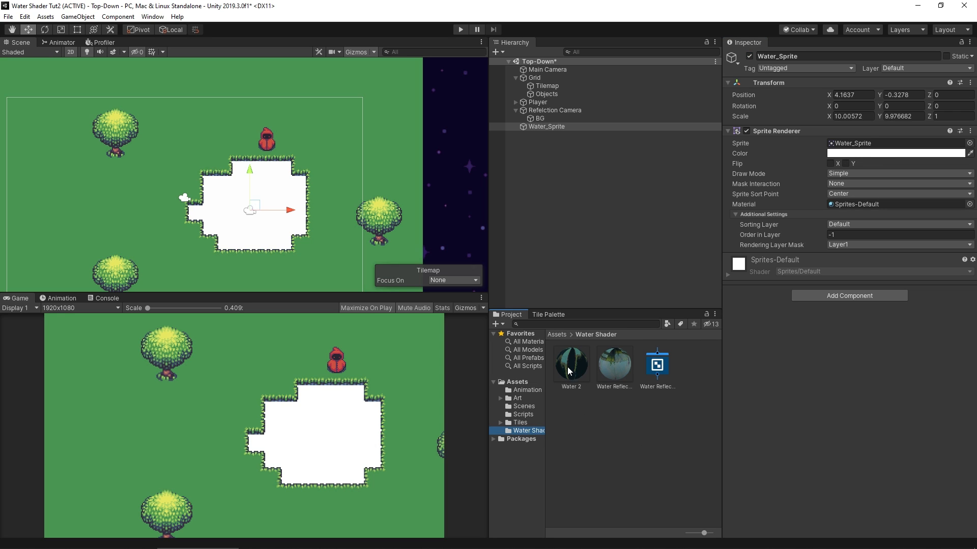
pyautogui.rightClick(602, 429)
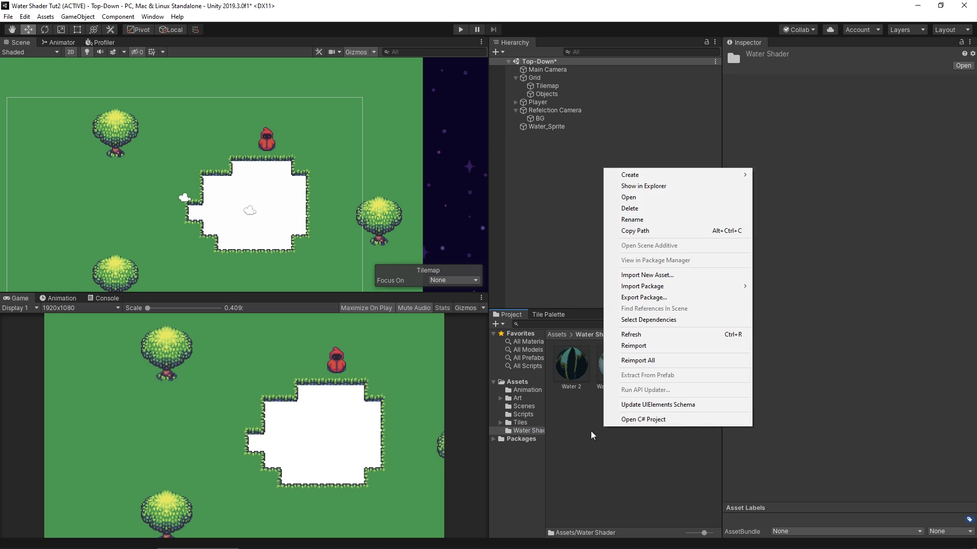
pyautogui.click(565, 367)
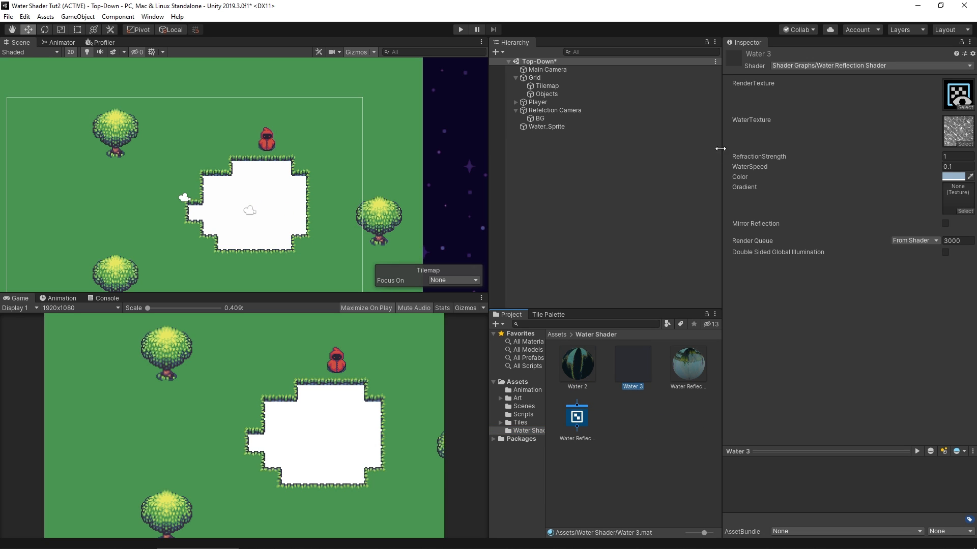
pyautogui.click(546, 126)
pyautogui.moveTo(633, 365); pyautogui.dragTo(868, 204)
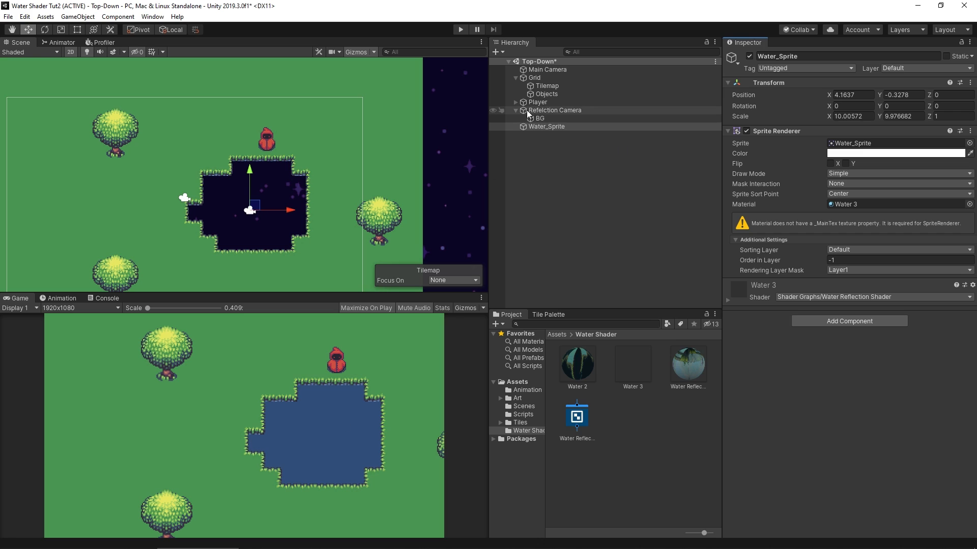
pyautogui.click(563, 109)
pyautogui.click(557, 126)
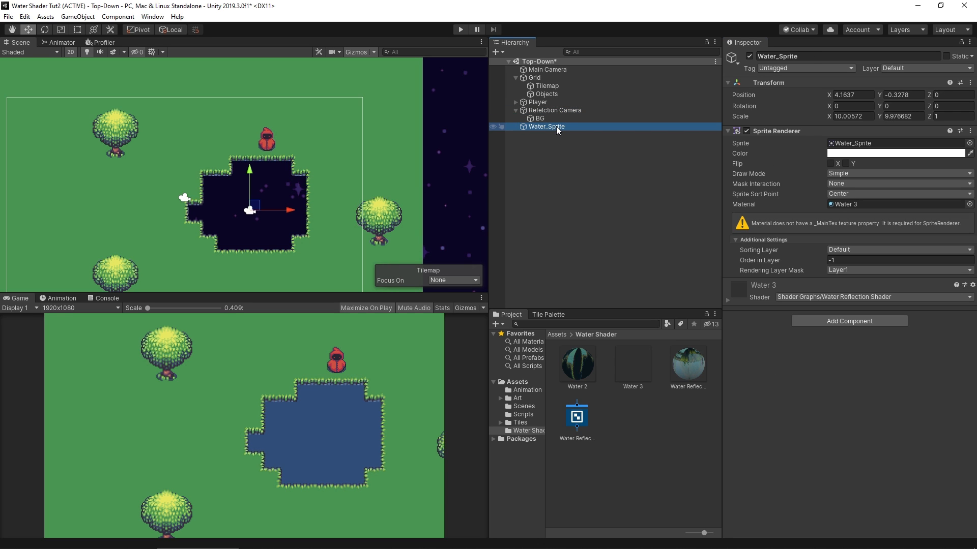
# Assign TopDownWater as the RenderTexture of the Water 3 material.
pyautogui.click(581, 362)
pyautogui.click(645, 362)
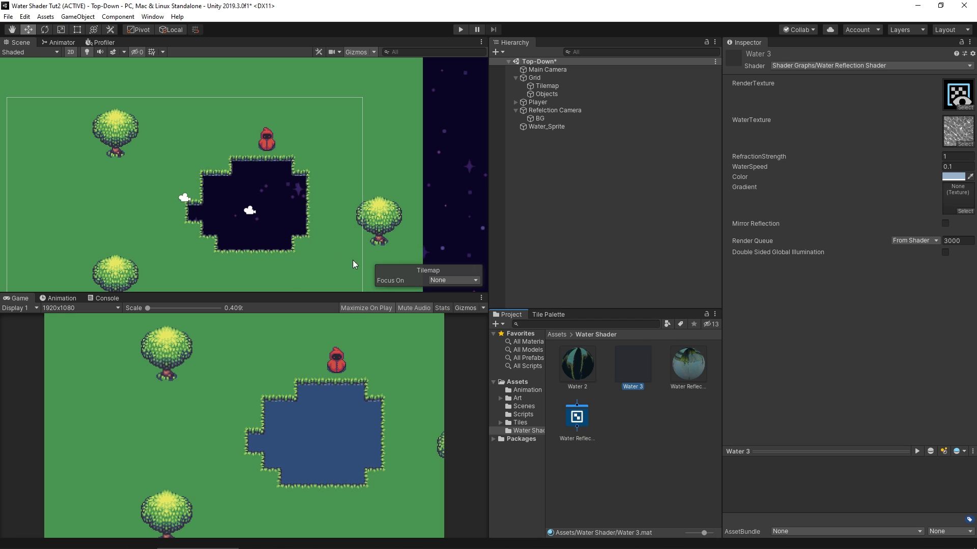
pyautogui.click(517, 382)
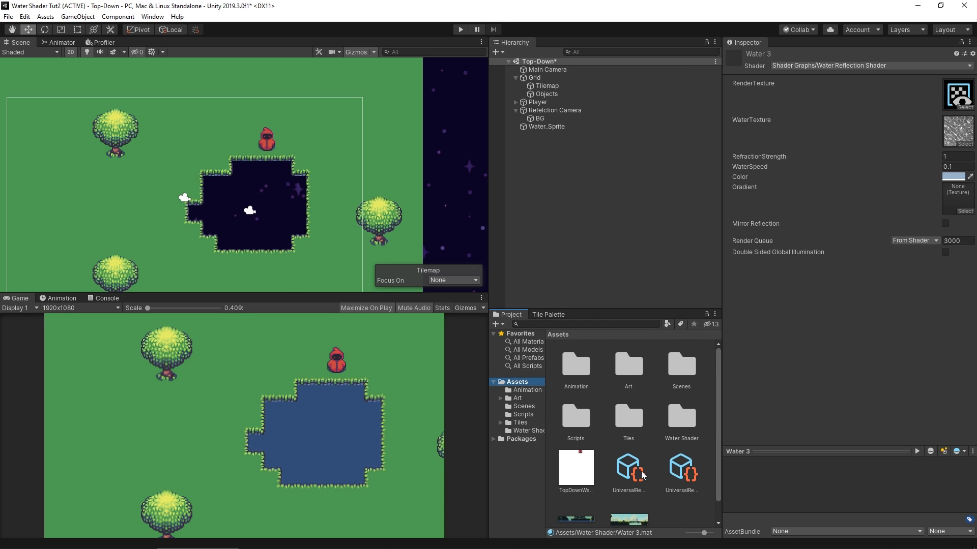
pyautogui.scroll(-2, 578, 498)
pyautogui.moveTo(585, 466); pyautogui.dragTo(961, 91)
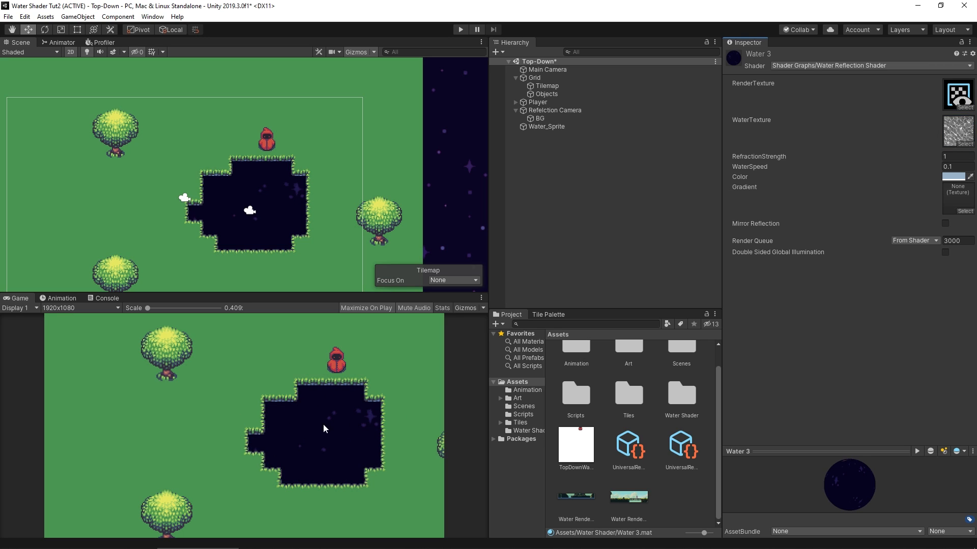
# Play the scene and walk the player beside the pond to check the water reflection.
pyautogui.scroll(2, 352, 458)
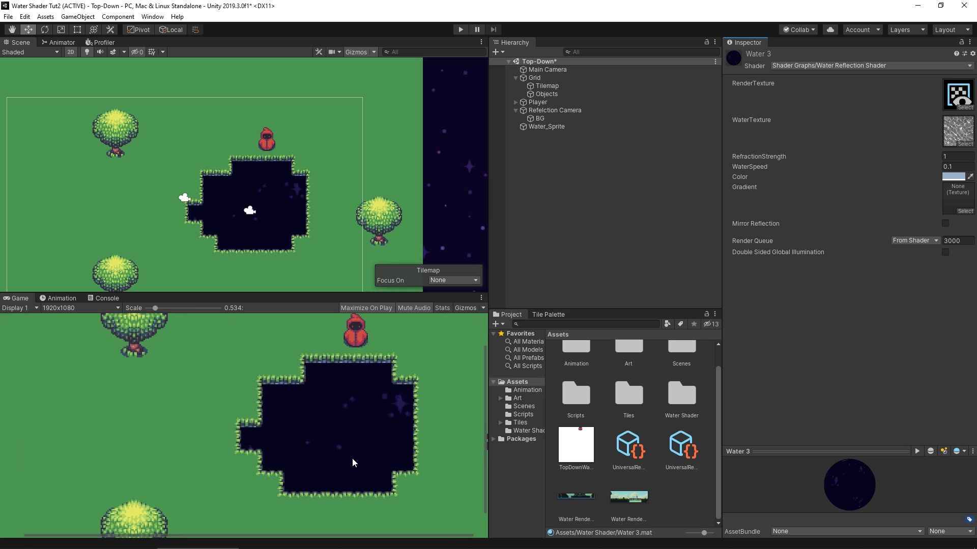
pyautogui.scroll(-2, 352, 458)
pyautogui.click(460, 29)
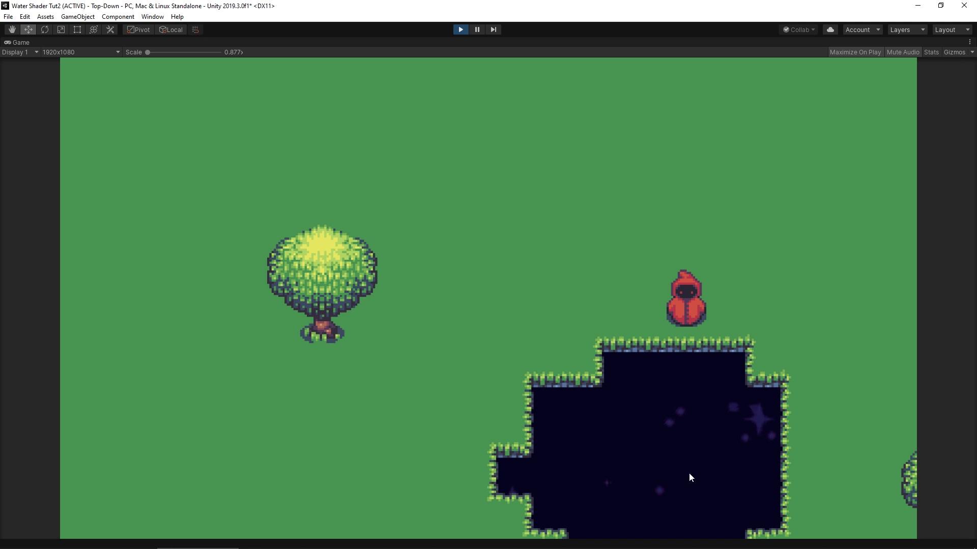
pyautogui.press('s')
pyautogui.press('a')
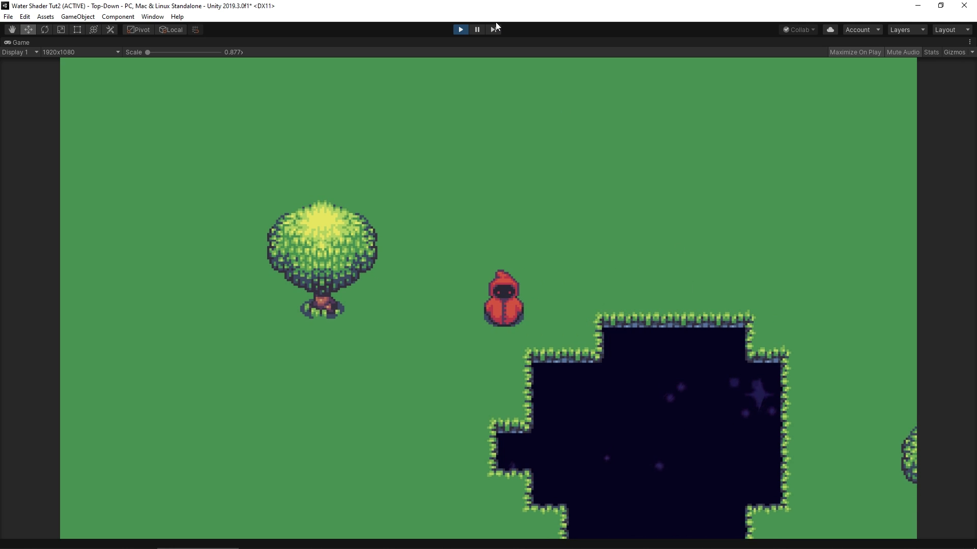
# Pause the game, move the Player over the pond, resume to check its reflection, and stop play mode.
pyautogui.click(478, 29)
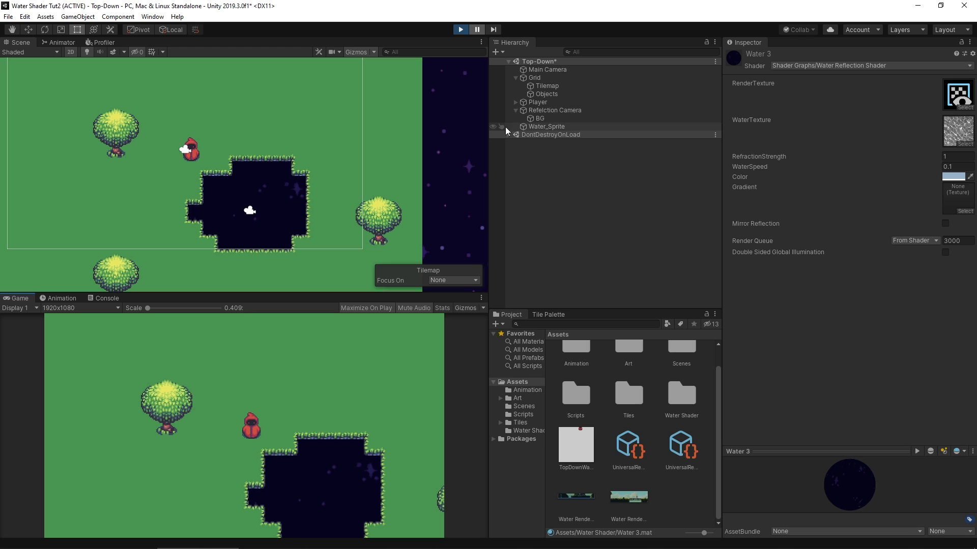
pyautogui.click(540, 102)
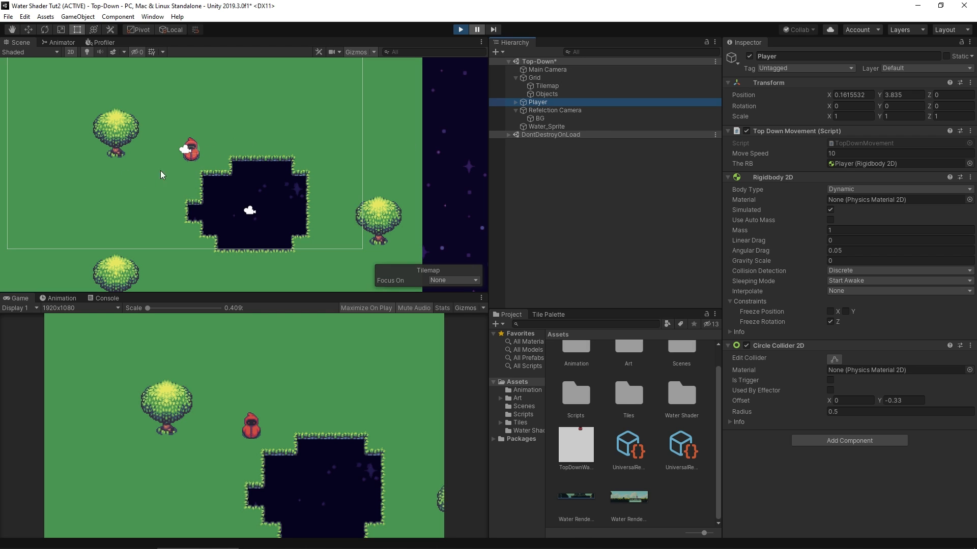
pyautogui.click(29, 29)
pyautogui.moveTo(196, 147); pyautogui.dragTo(277, 188)
pyautogui.click(480, 30)
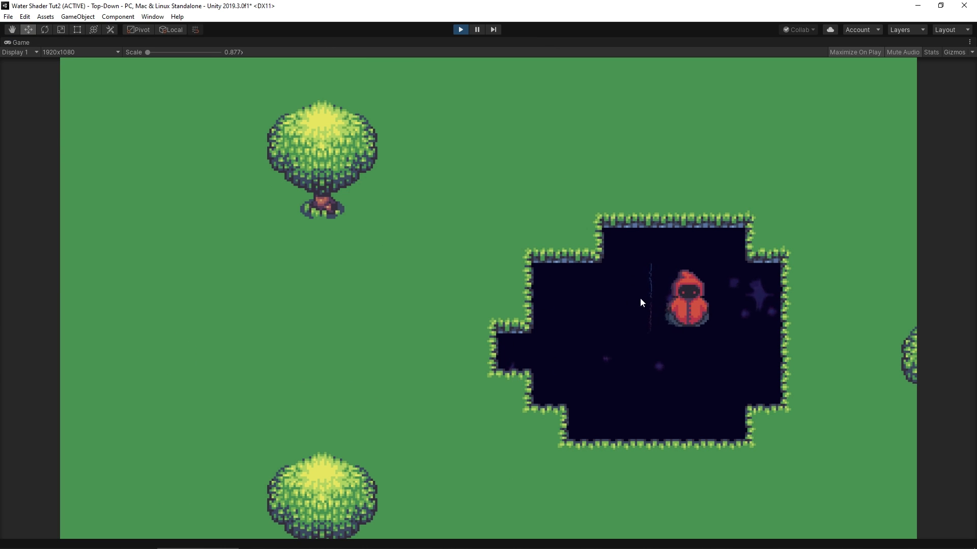
pyautogui.click(459, 30)
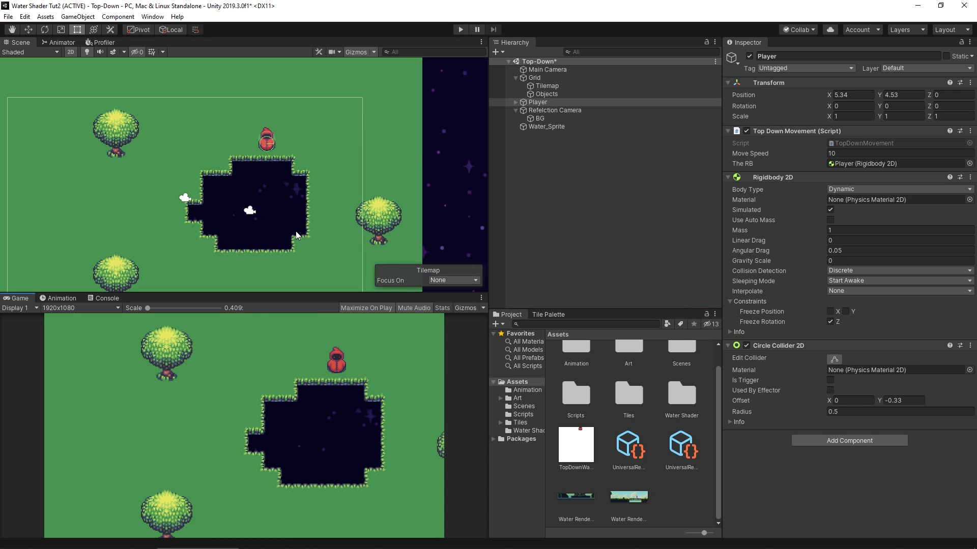
# Play the scene again, walk the player along the pond's upper and left edges to examine the reflection, and stop play mode.
pyautogui.click(462, 29)
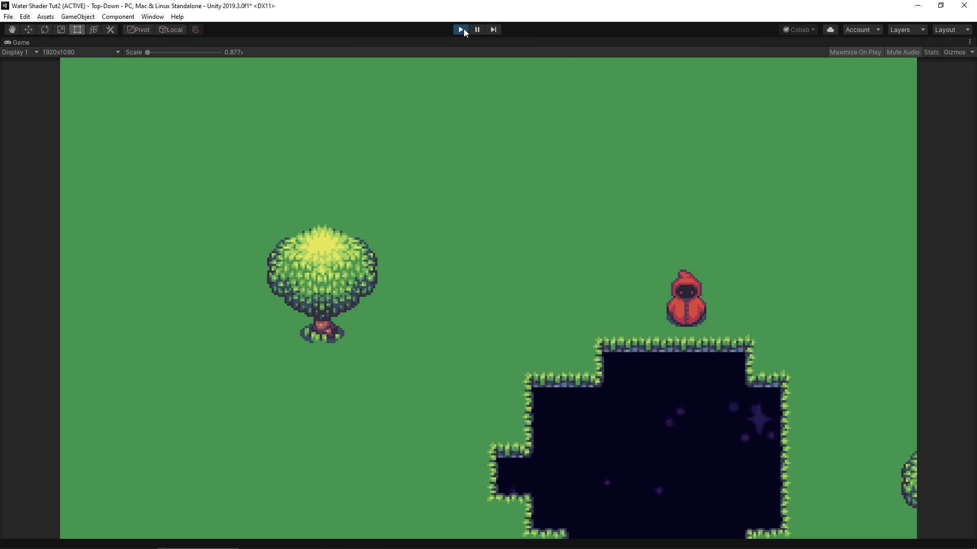
pyautogui.press('a')
pyautogui.press('s')
pyautogui.press('w')
pyautogui.press('d')
pyautogui.press('s')
pyautogui.press('d')
pyautogui.press('a')
pyautogui.press('d')
pyautogui.press('a')
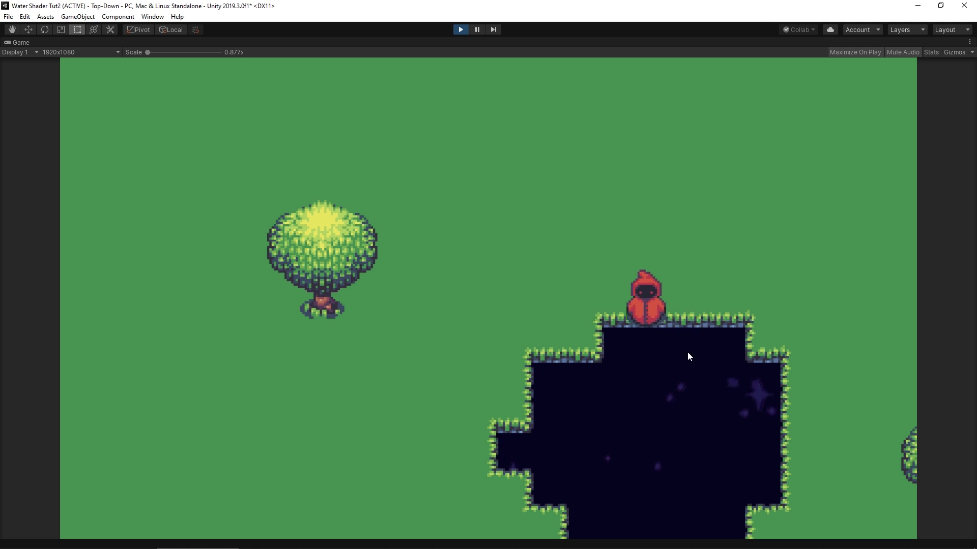
pyautogui.press('s')
pyautogui.press('d')
pyautogui.press('a')
pyautogui.press('s')
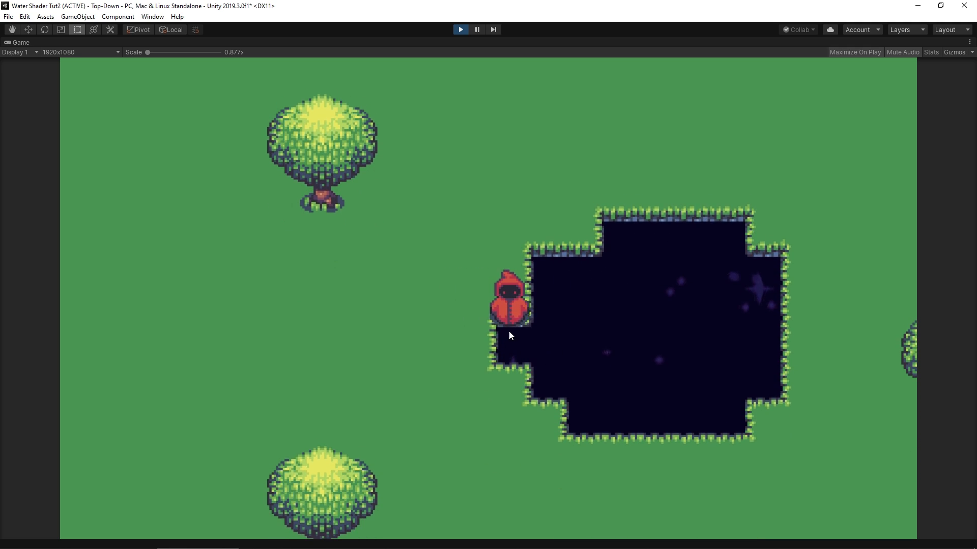
pyautogui.click(461, 29)
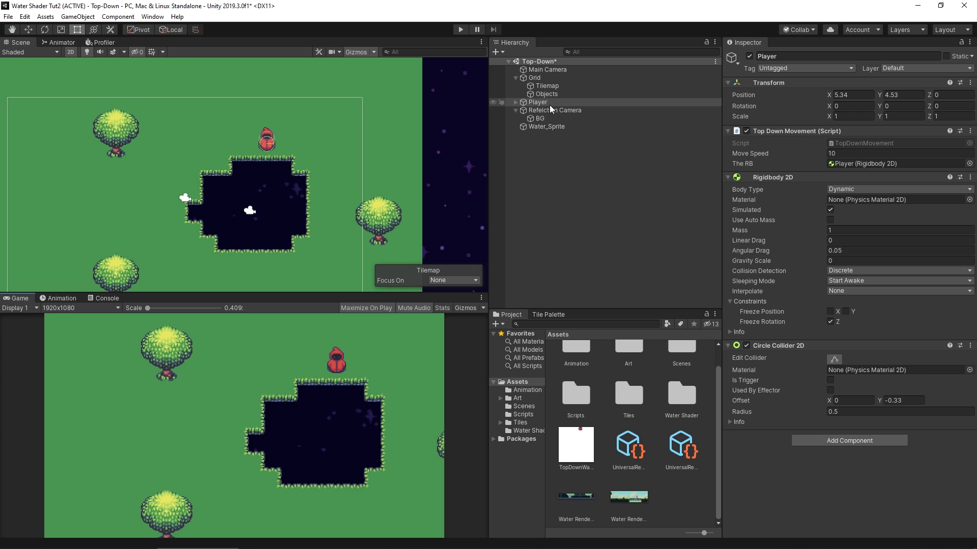
pyautogui.scroll(4, 276, 132)
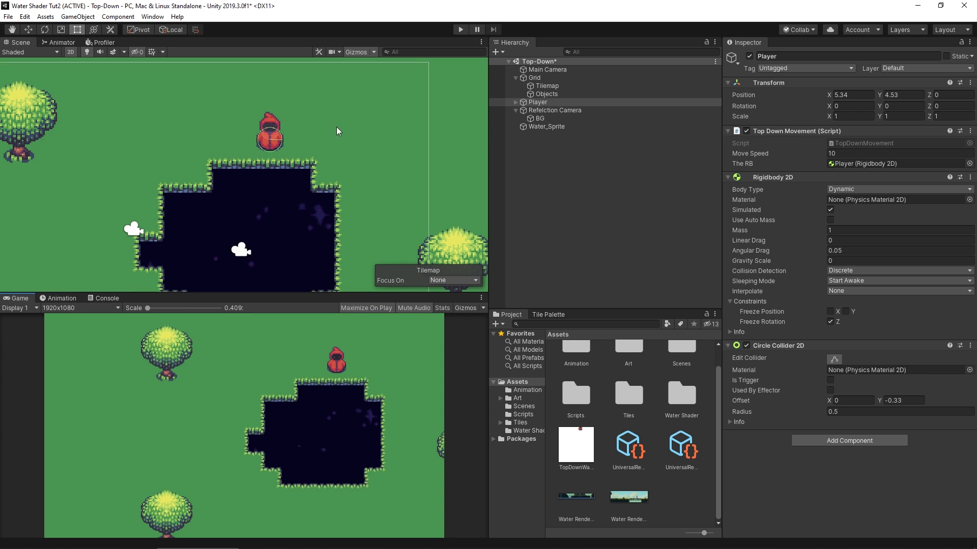
# Look over the Player's four tile sprites and duplicate their Sprites parent object.
pyautogui.click(515, 103)
pyautogui.click(526, 111)
pyautogui.click(523, 110)
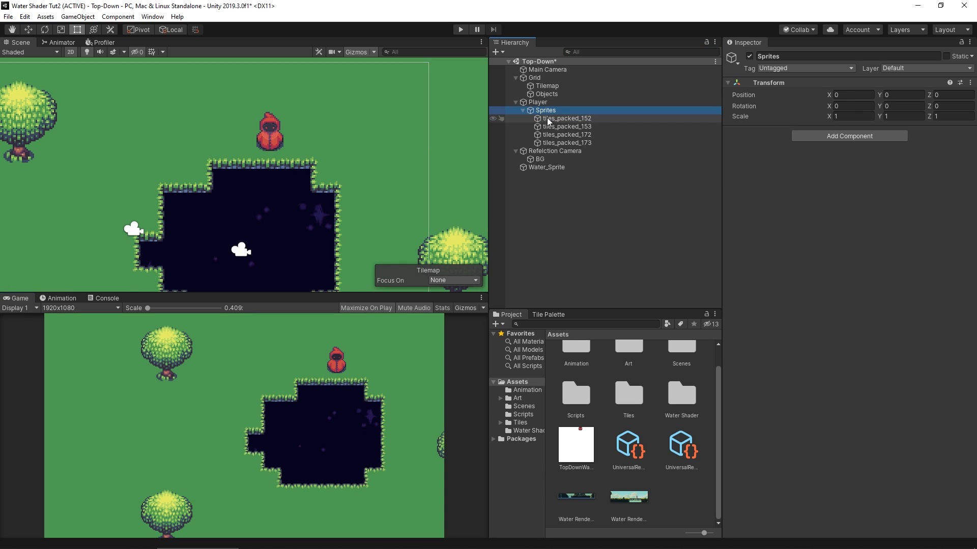
pyautogui.click(567, 119)
pyautogui.keyDown('shift'); pyautogui.click(575, 142); pyautogui.keyUp('shift')
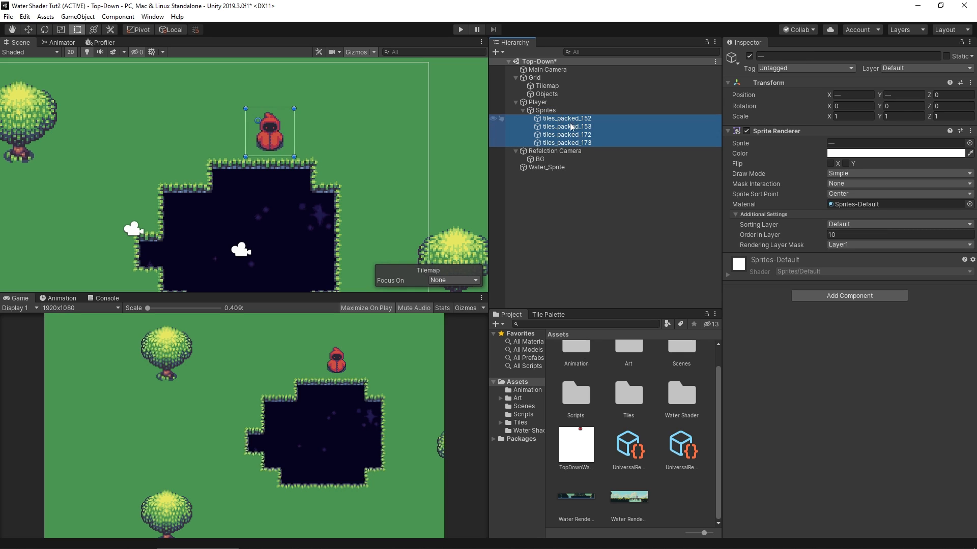
pyautogui.click(523, 111)
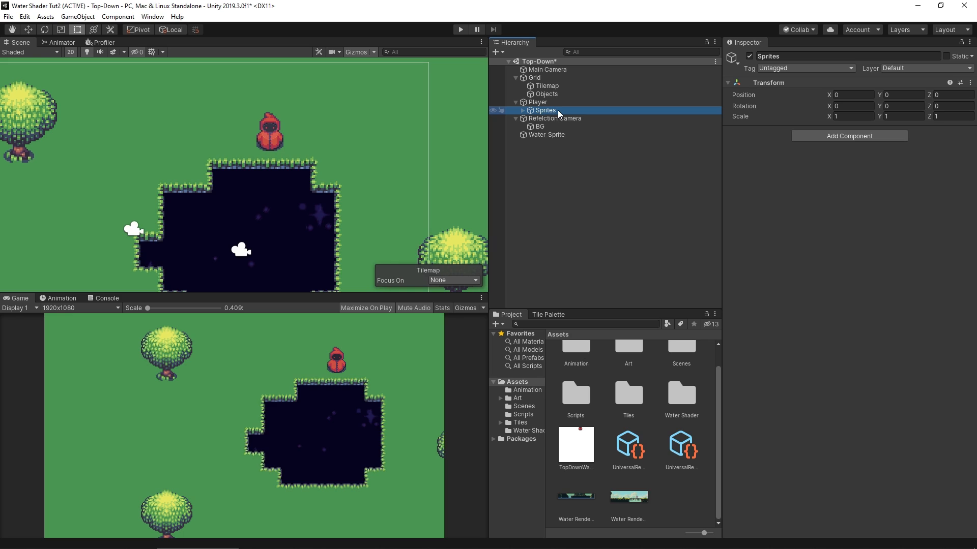
pyautogui.hotkey('ctrl', 'd')
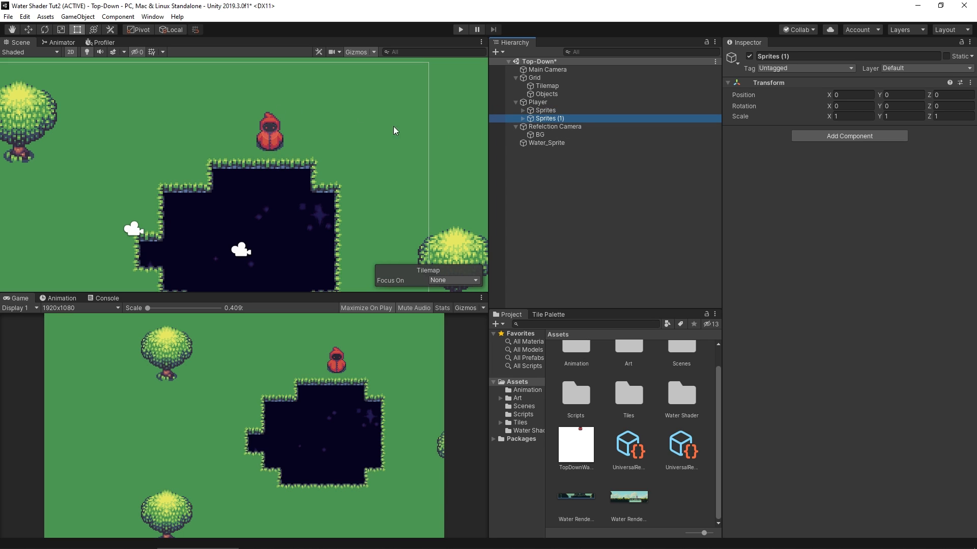
# Flip the duplicated Sprites object with a Y scale of -1 and move it below the player to about Y -1.62.
pyautogui.click(891, 116)
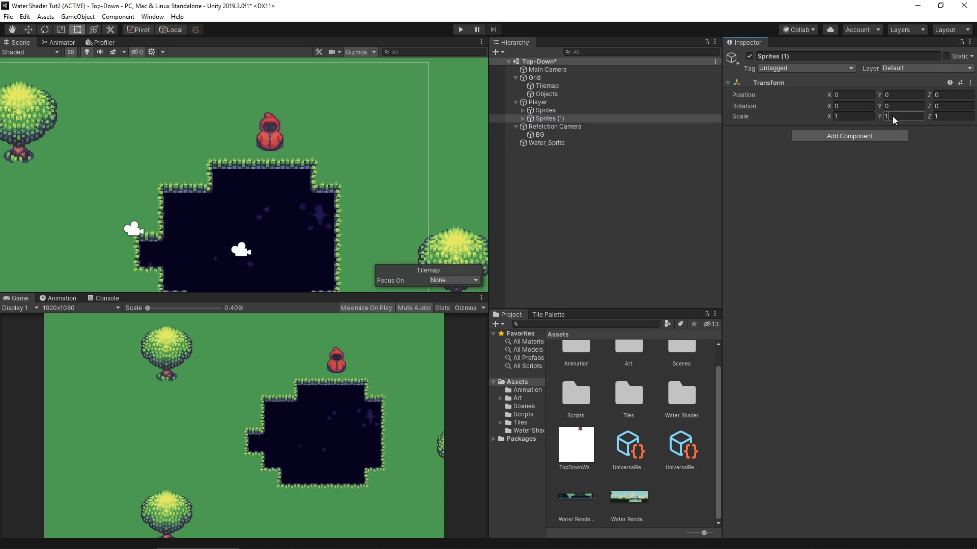
pyautogui.write('-1')
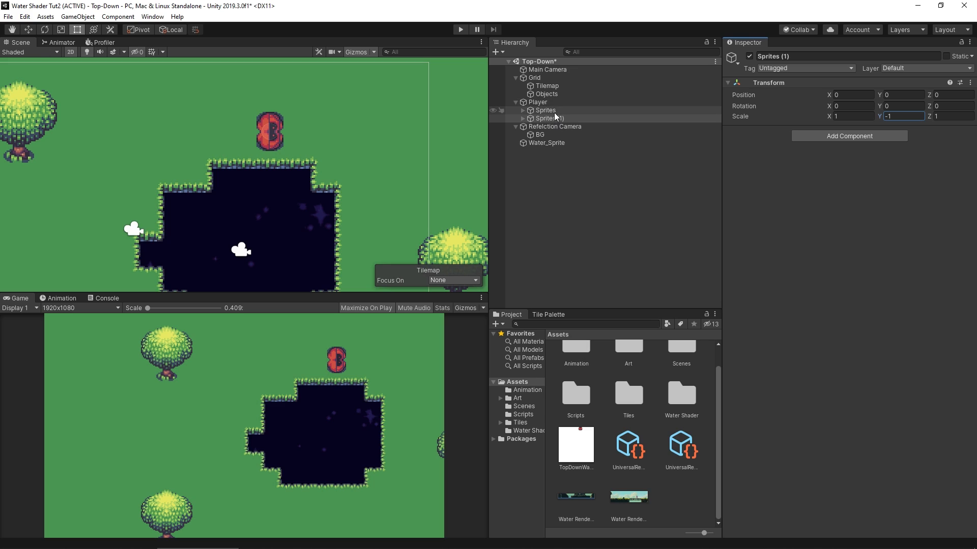
pyautogui.click(34, 30)
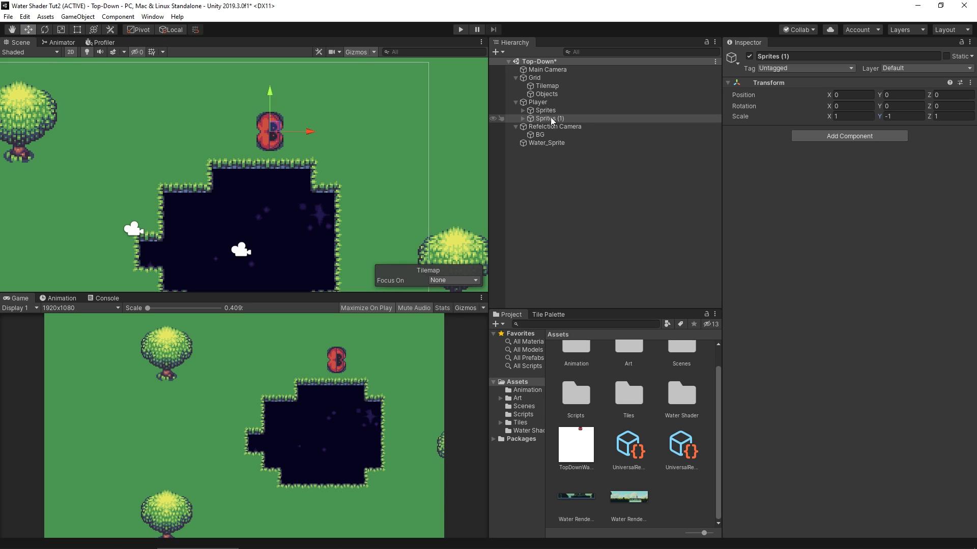
pyautogui.moveTo(268, 89); pyautogui.dragTo(268, 128)
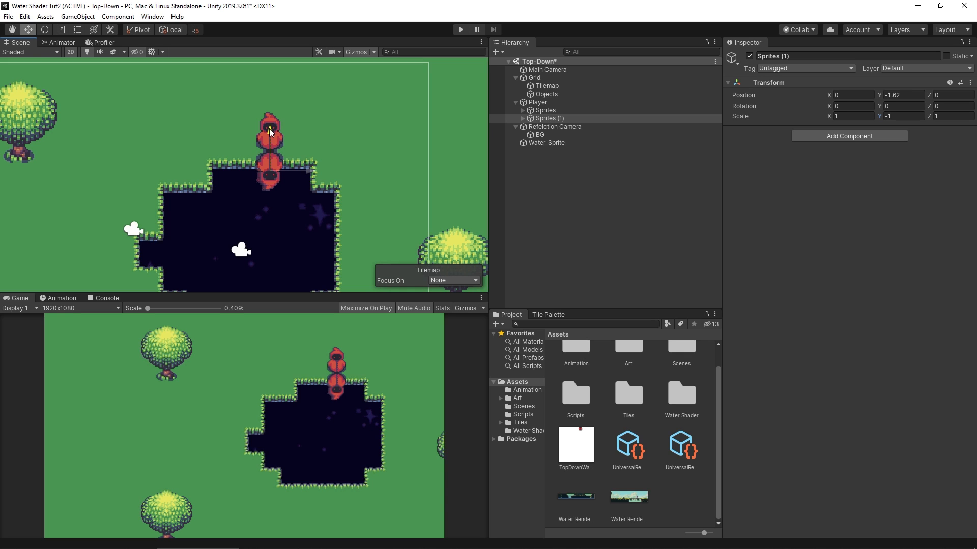
# Set Order in Layer to -5 on all four tile sprites of the flipped Sprites copy.
pyautogui.click(523, 118)
pyautogui.click(536, 127)
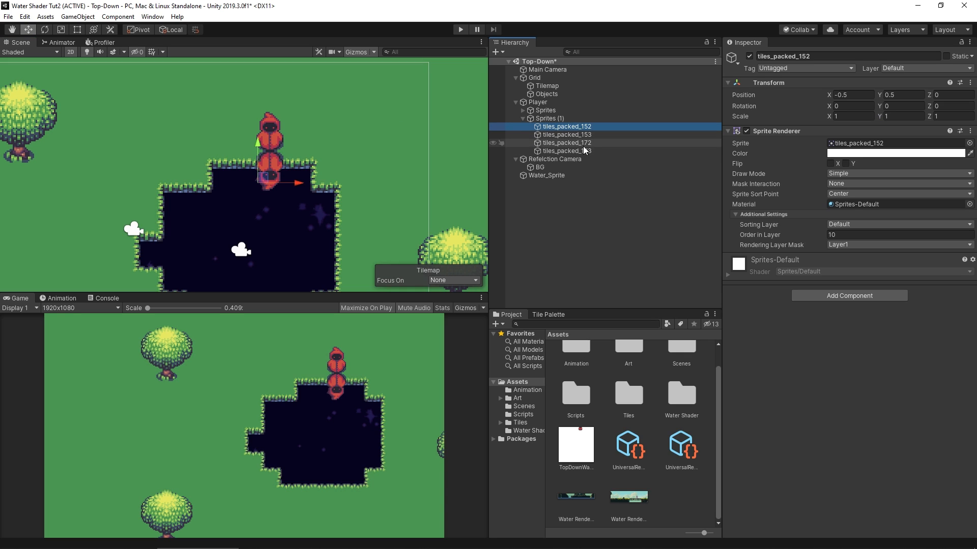
pyautogui.keyDown('shift'); pyautogui.click(583, 152); pyautogui.keyUp('shift')
pyautogui.click(855, 235)
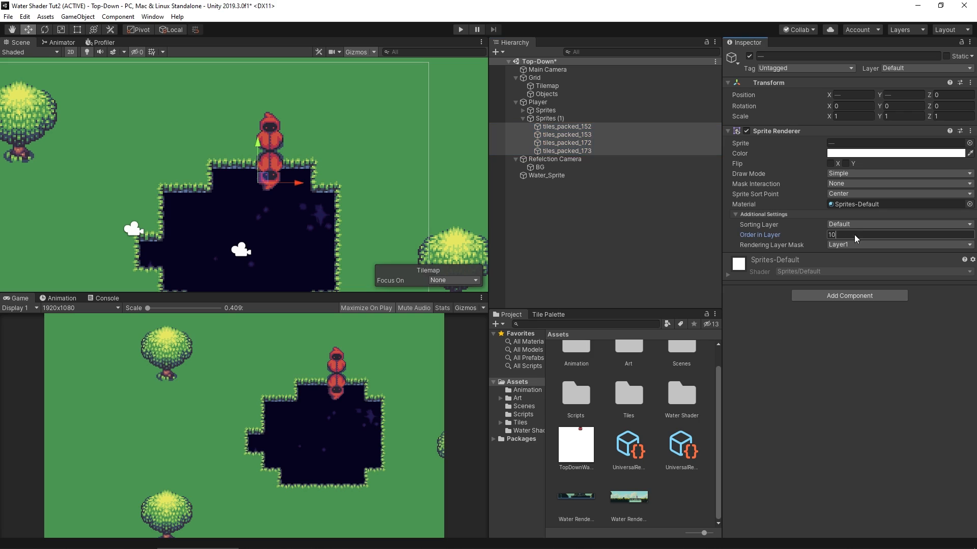
pyautogui.write('-5')
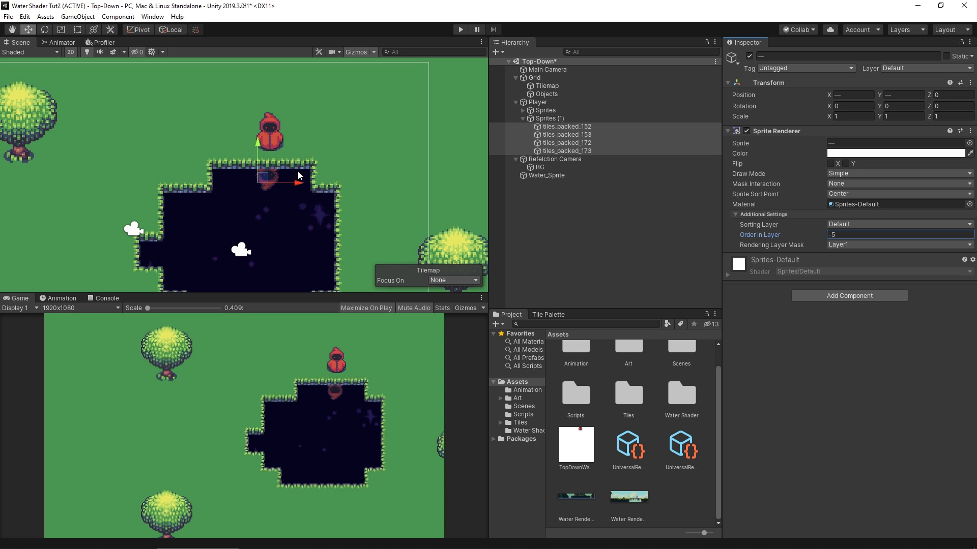
# Move the Player to the pond's upper edge, at about X 4.69, Y 3.97.
pyautogui.click(537, 102)
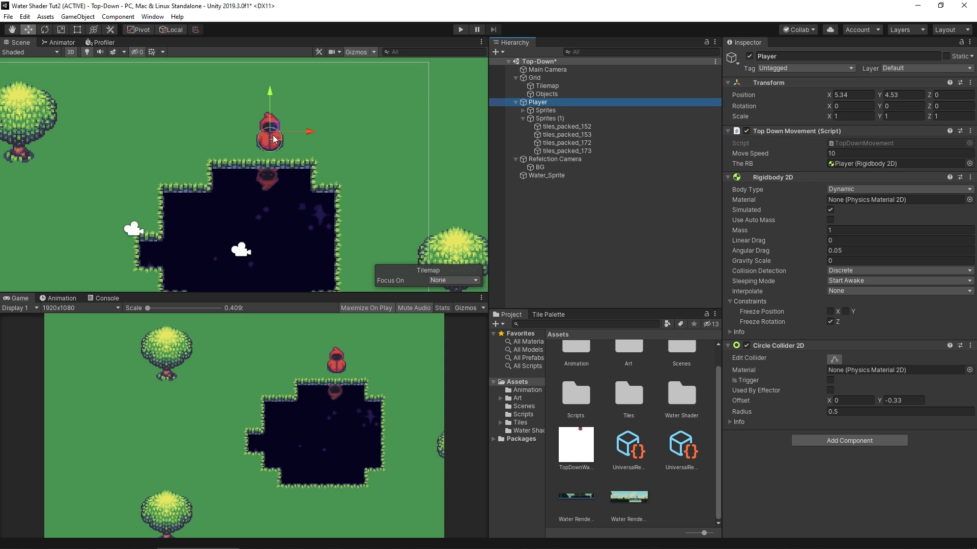
pyautogui.moveTo(269, 127)
pyautogui.mouseDown()
pyautogui.moveTo(162, 91)
pyautogui.moveTo(175, 104)
pyautogui.moveTo(135, 105)
pyautogui.moveTo(127, 116)
pyautogui.moveTo(261, 143)
pyautogui.mouseUp()
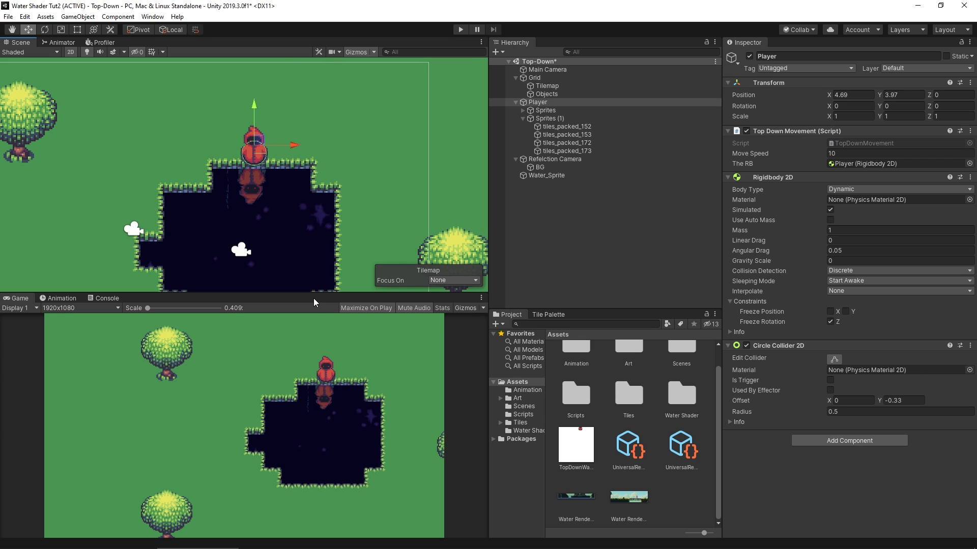
# Play the scene and walk the player back and forth around the pond's upper edge to check the flipped reflection.
pyautogui.click(461, 30)
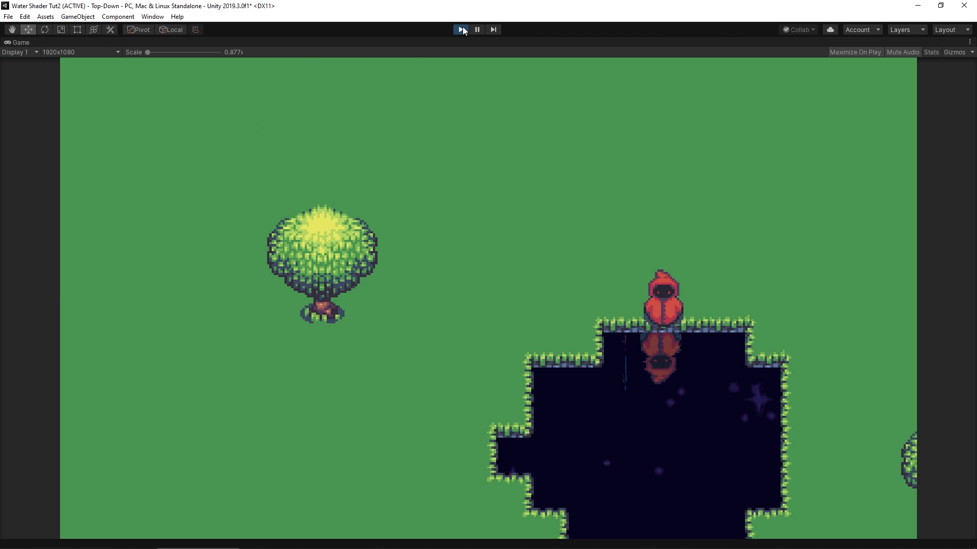
pyautogui.press('d')
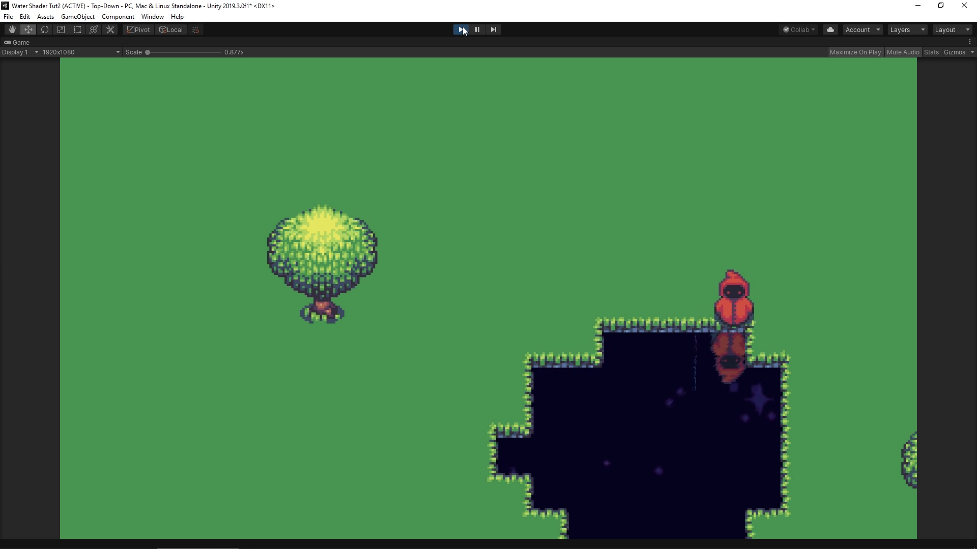
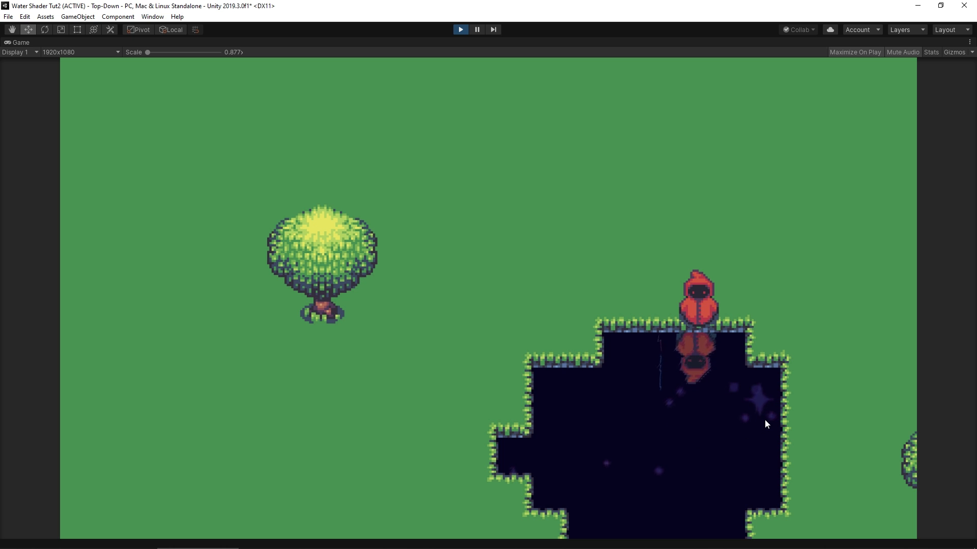
pyautogui.press('a')
pyautogui.press('a')
pyautogui.press('d')
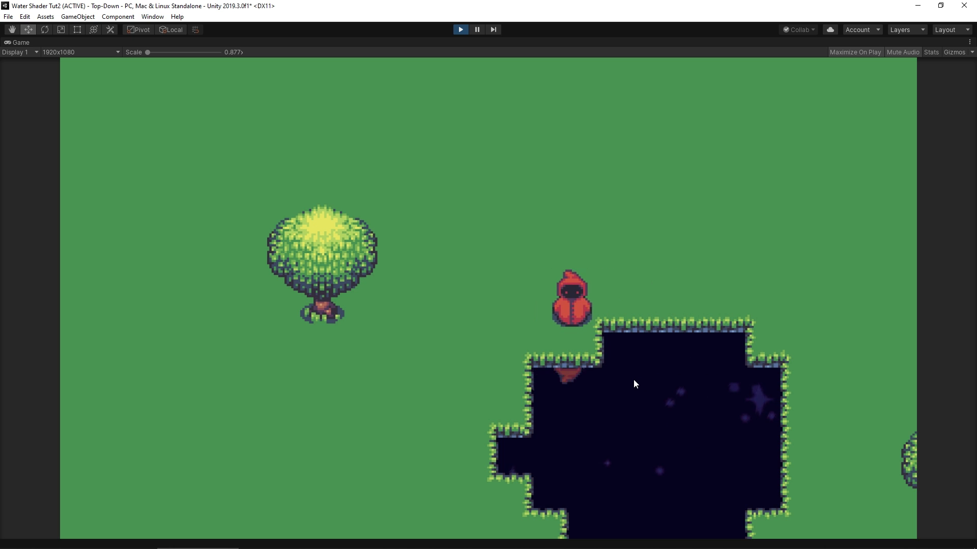
pyautogui.press('w')
pyautogui.press('d')
pyautogui.press('a')
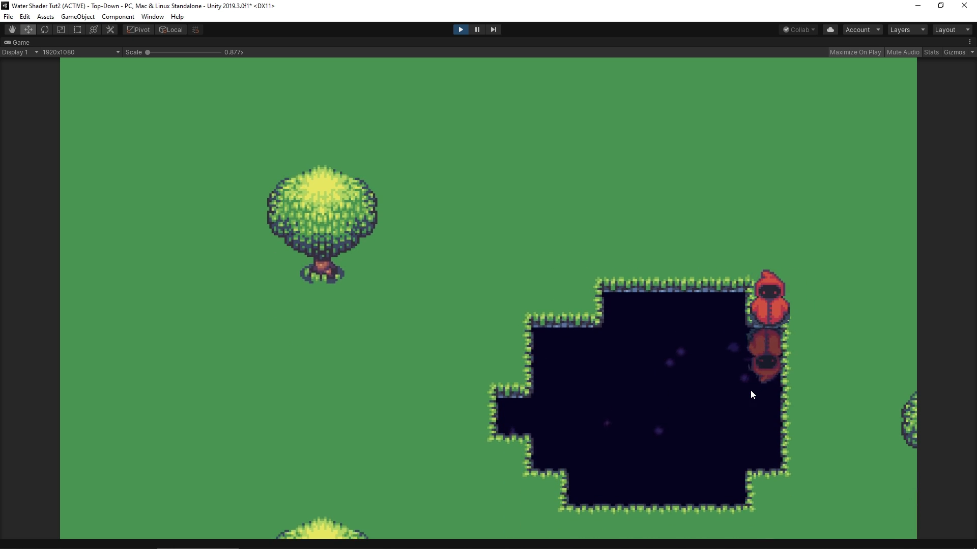
pyautogui.press('w')
pyautogui.press('s')
pyautogui.press('w')
pyautogui.press('d')
pyautogui.press('s')
pyautogui.press('a')
pyautogui.press('w')
pyautogui.press('a')
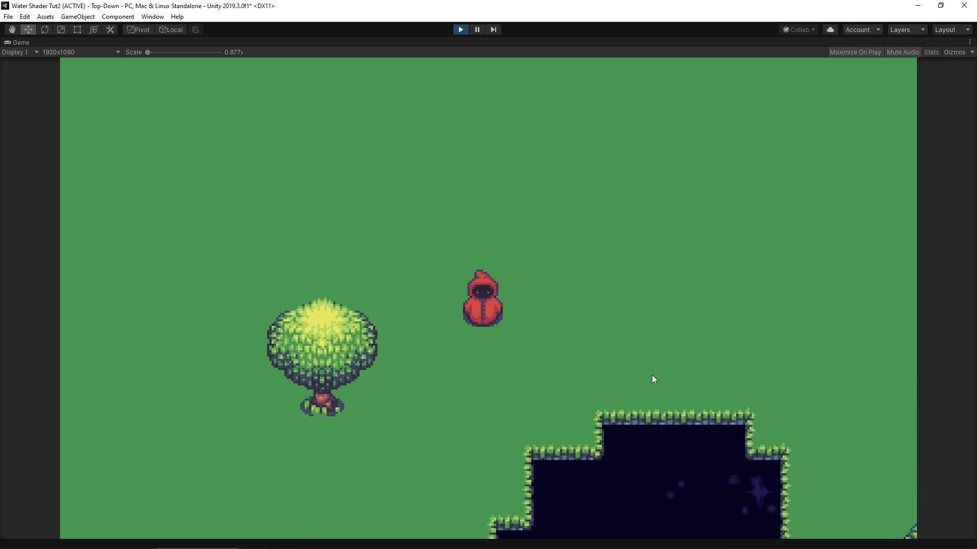
# Walk the player to the second pond farther up the map to examine its water, and stop play mode.
pyautogui.press('a')
pyautogui.press('d')
pyautogui.press('d')
pyautogui.press('w')
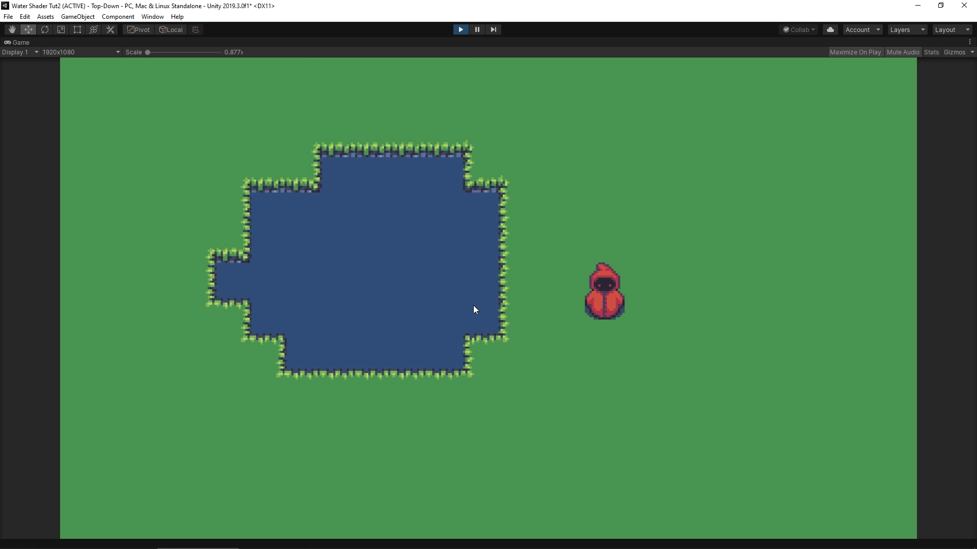
pyautogui.press('a')
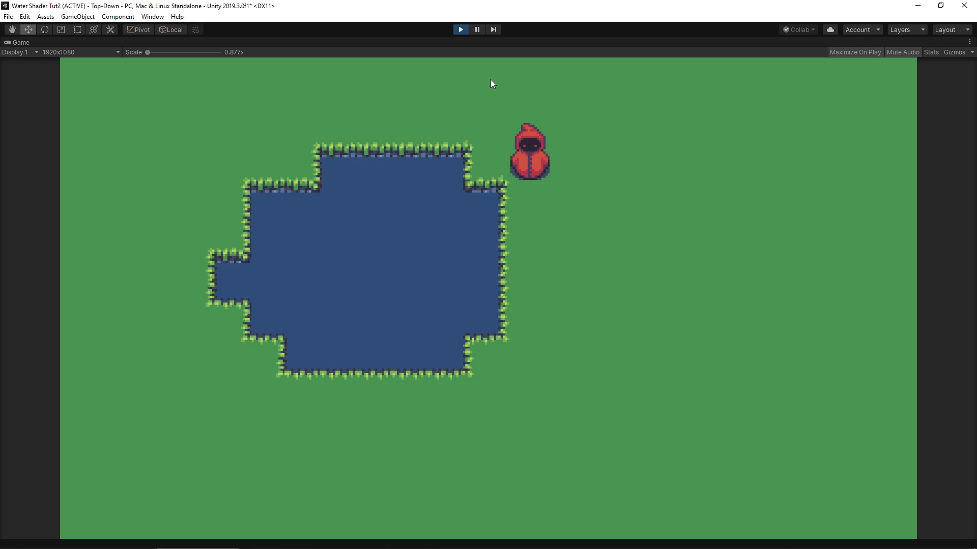
pyautogui.click(465, 32)
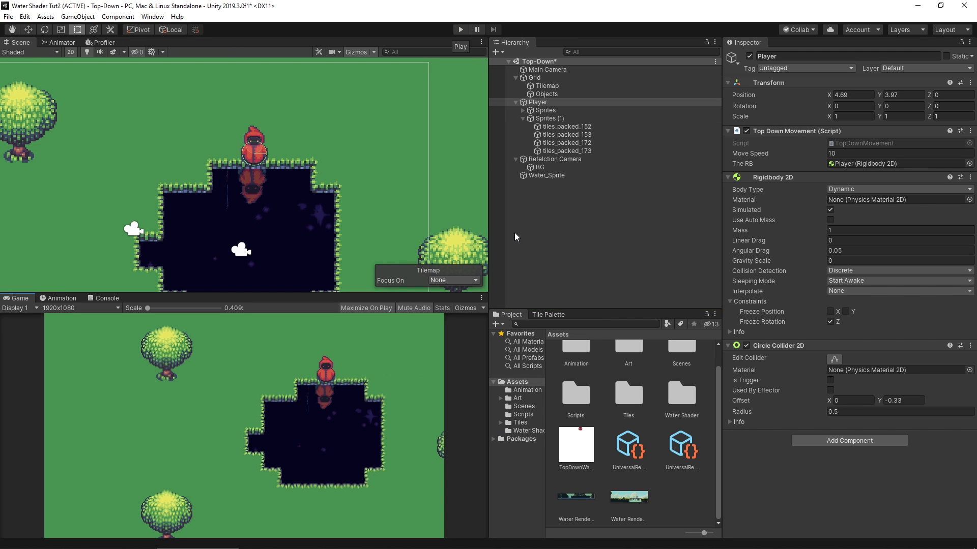
# Duplicate Water_Sprite and move the copy over the second pond, at about X -3.37, Y 20.14.
pyautogui.scroll(-7, 292, 208)
pyautogui.moveTo(264, 151); pyautogui.dragTo(300, 214, button='middle')
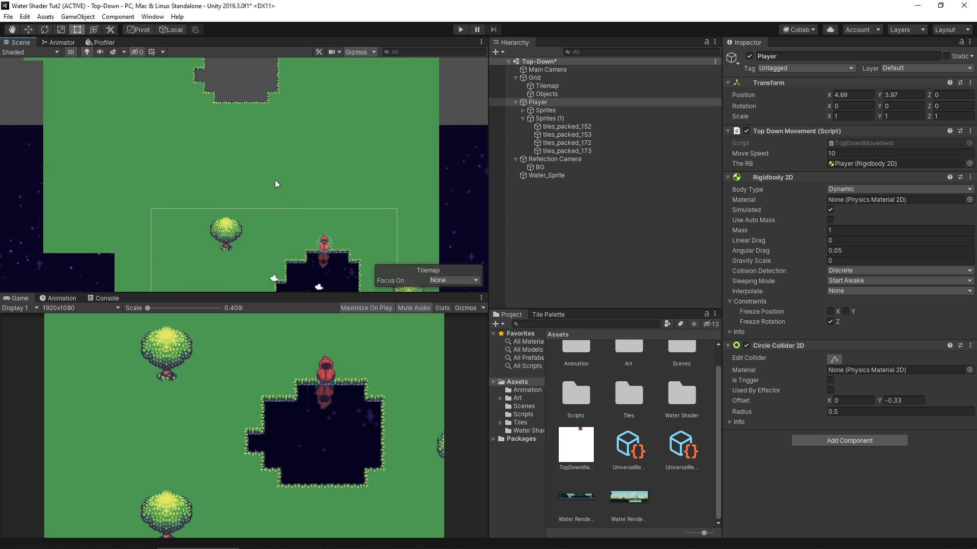
pyautogui.moveTo(273, 169)
pyautogui.mouseDown(button='middle')
pyautogui.moveTo(264, 205)
pyautogui.moveTo(269, 159)
pyautogui.mouseUp(button='middle')
pyautogui.scroll(-1, 269, 159)
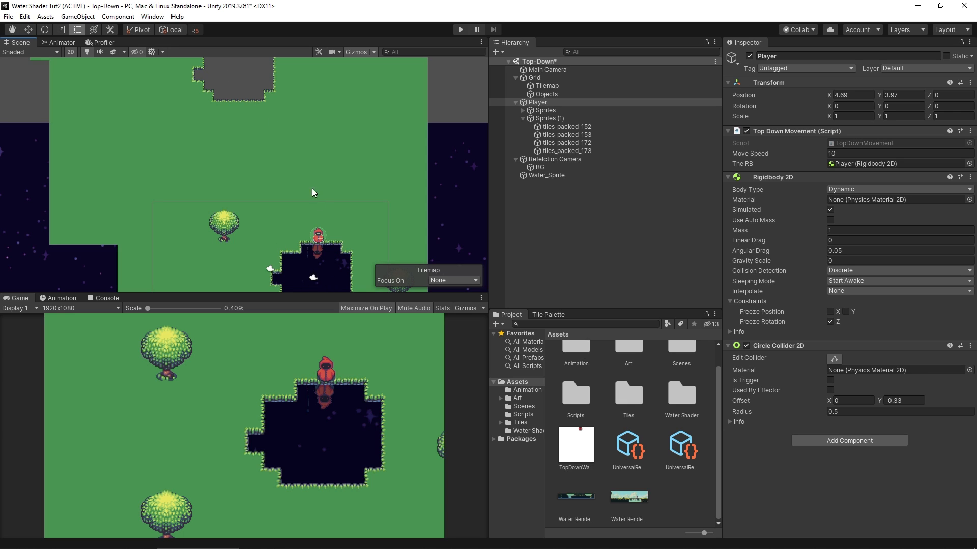
pyautogui.click(549, 175)
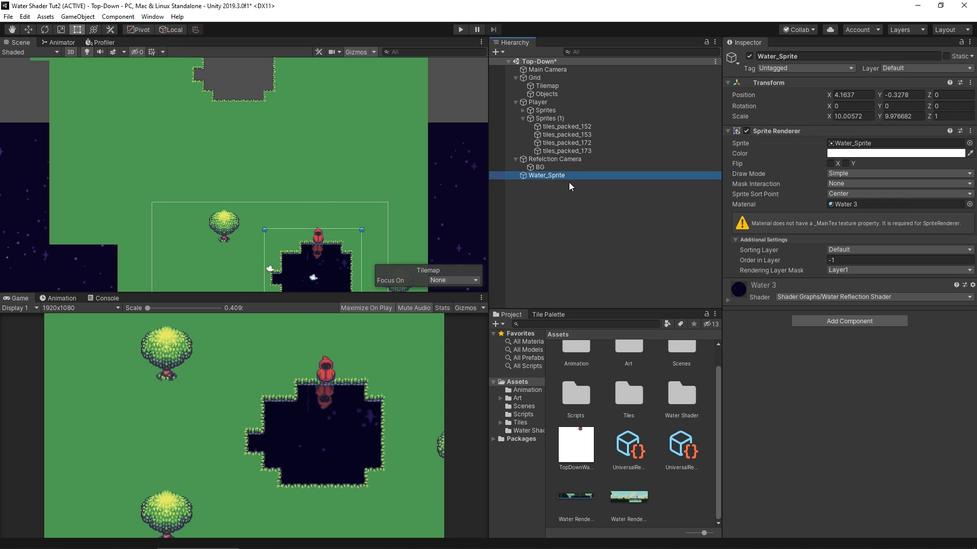
pyautogui.hotkey('ctrl', 'd')
pyautogui.click(28, 29)
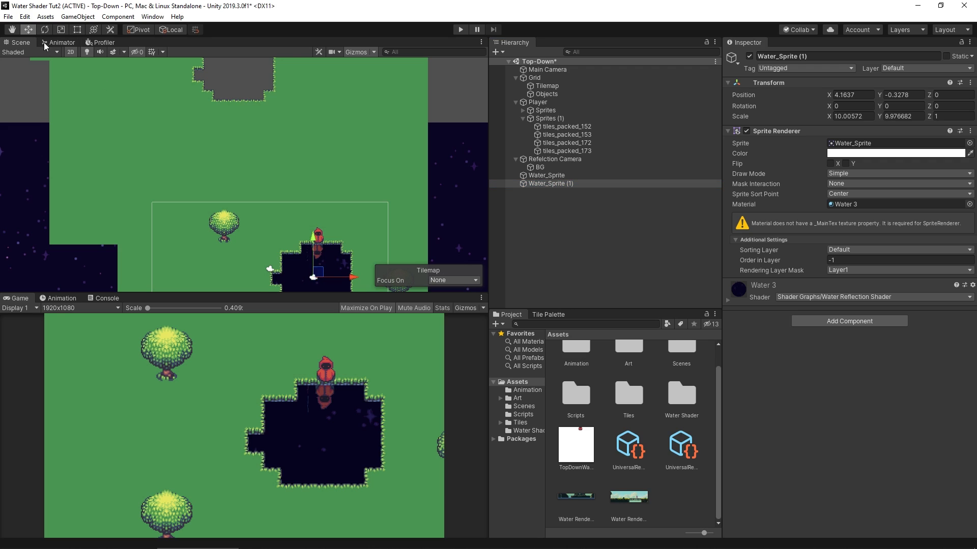
pyautogui.moveTo(319, 277); pyautogui.dragTo(254, 123)
pyautogui.moveTo(261, 101); pyautogui.dragTo(309, 243, button='middle')
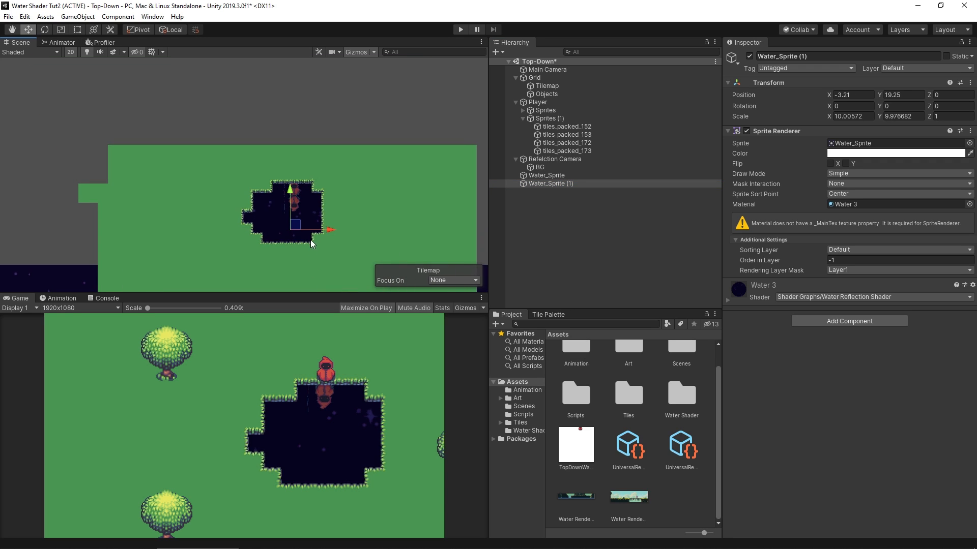
pyautogui.moveTo(296, 224); pyautogui.dragTo(294, 217)
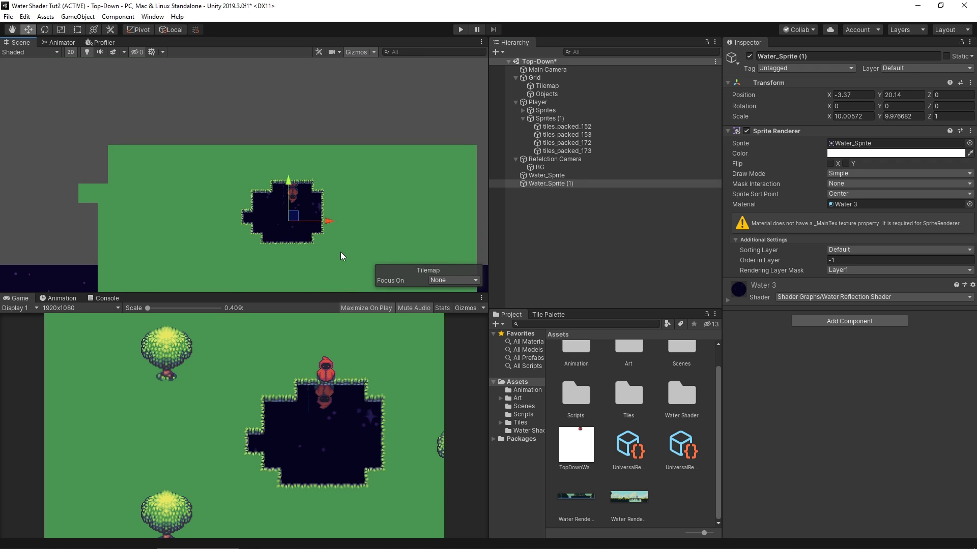
# Bring both ponds into the Scene view and turn off Maximize On Play for the Game view.
pyautogui.moveTo(341, 252); pyautogui.dragTo(279, 168, button='middle')
pyautogui.click(77, 30)
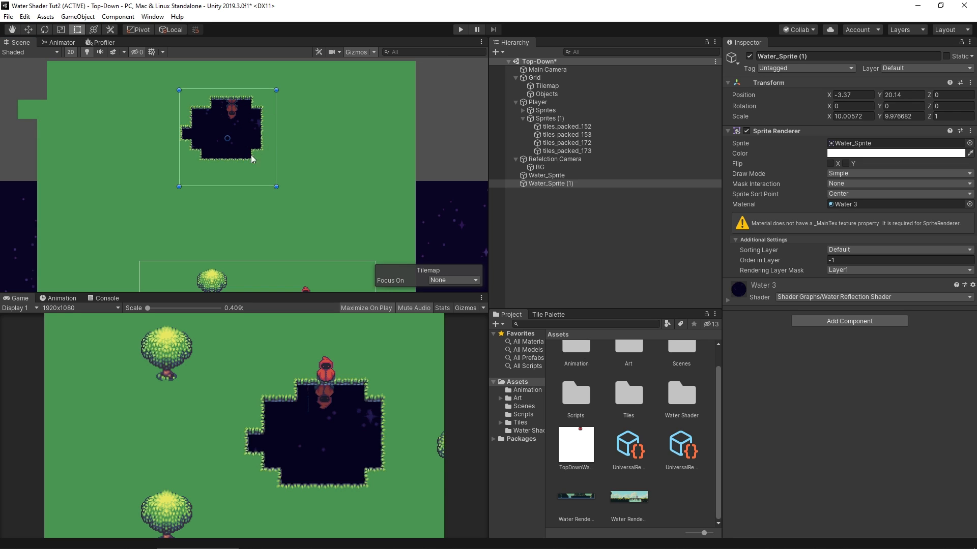
pyautogui.moveTo(260, 221); pyautogui.dragTo(257, 162, button='middle')
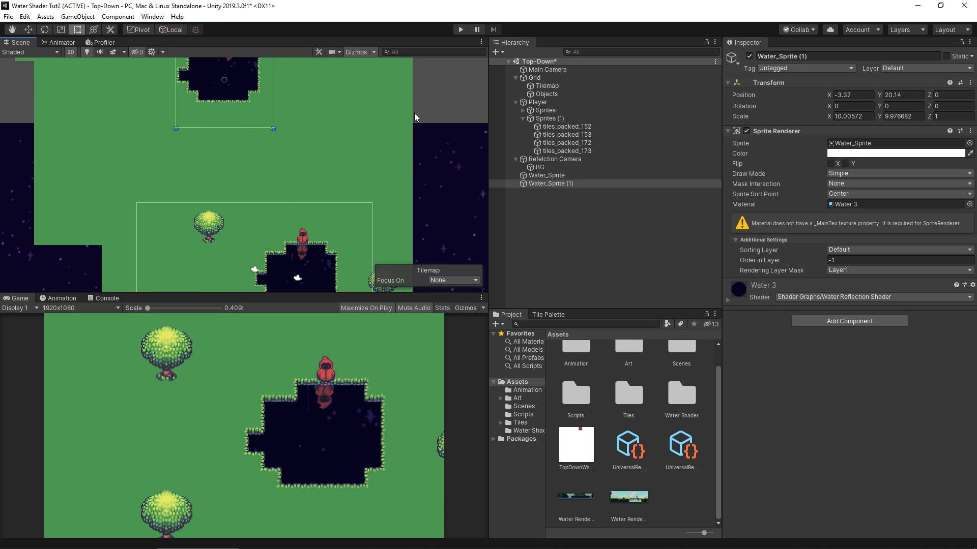
pyautogui.scroll(-1, 412, 117)
pyautogui.click(415, 308)
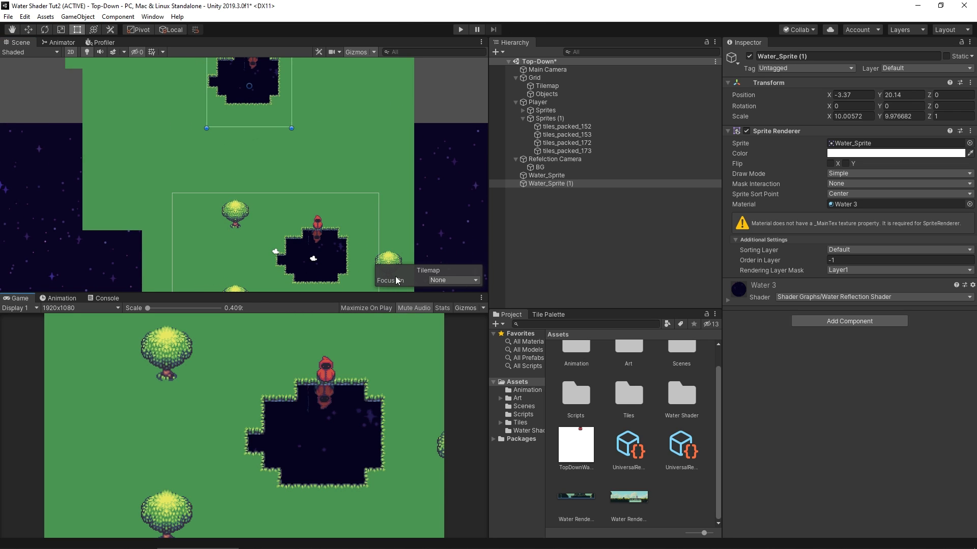
# Play the scene and walk the player around the lower pond to compare the reflections in both ponds.
pyautogui.click(460, 29)
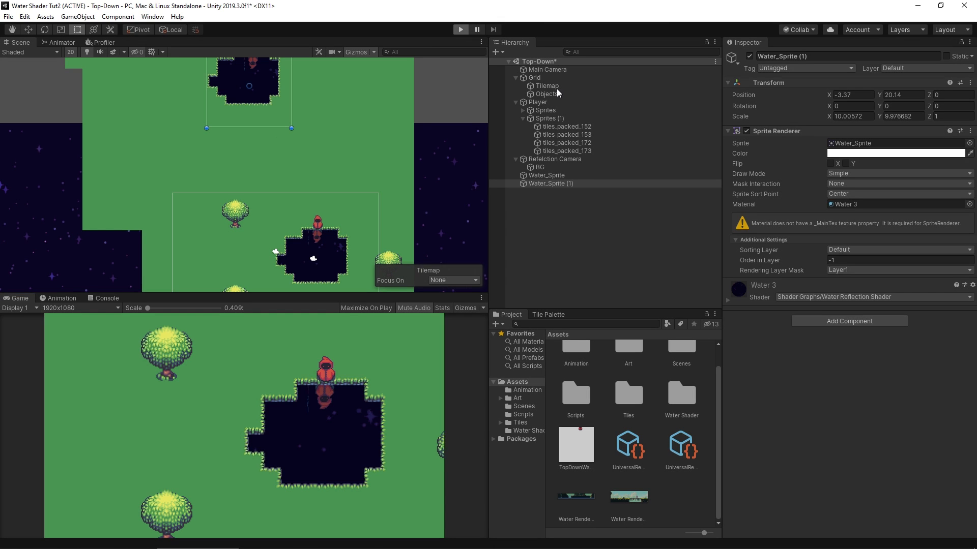
pyautogui.press('a')
pyautogui.press('d')
pyautogui.press('a')
pyautogui.press('d')
pyautogui.press('a')
pyautogui.press('d')
pyautogui.press('s')
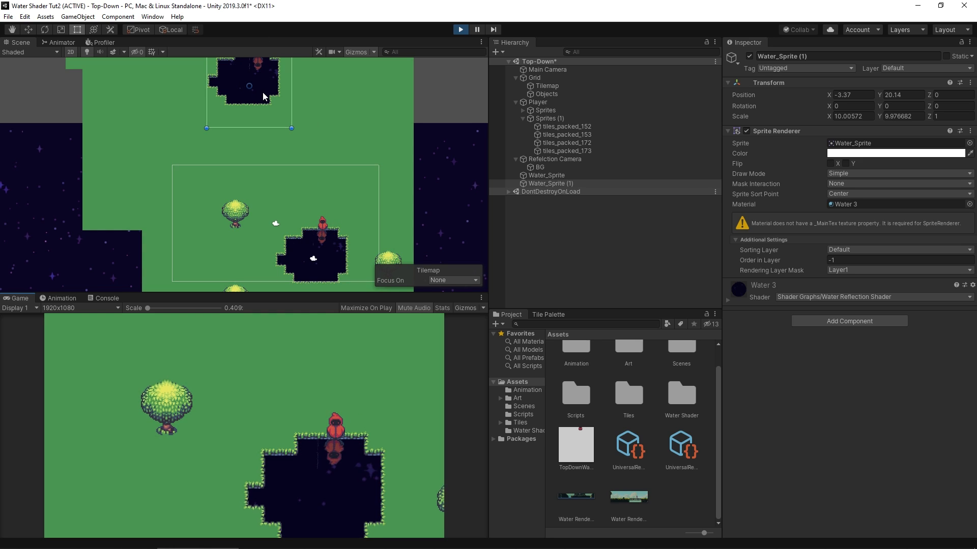
pyautogui.press('a')
pyautogui.press('s')
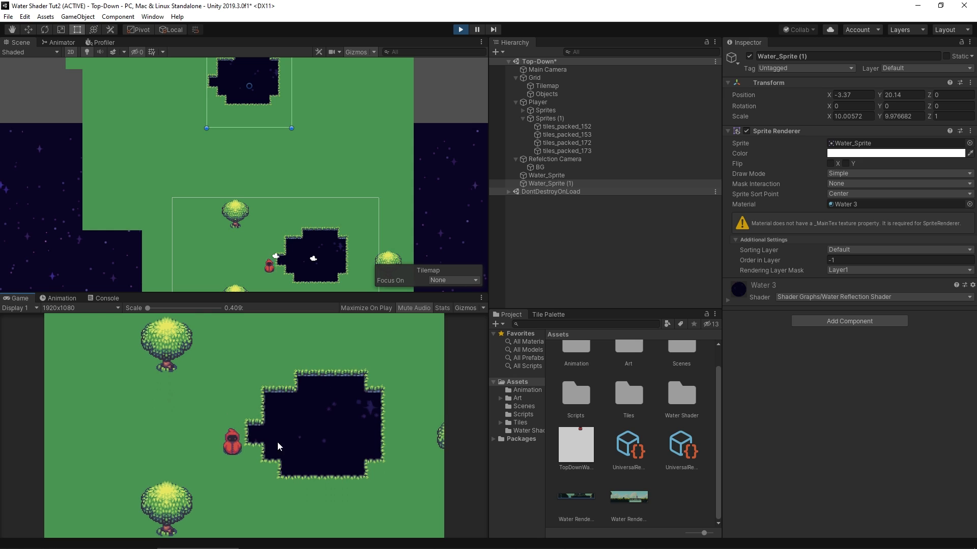
pyautogui.press('w')
pyautogui.press('d')
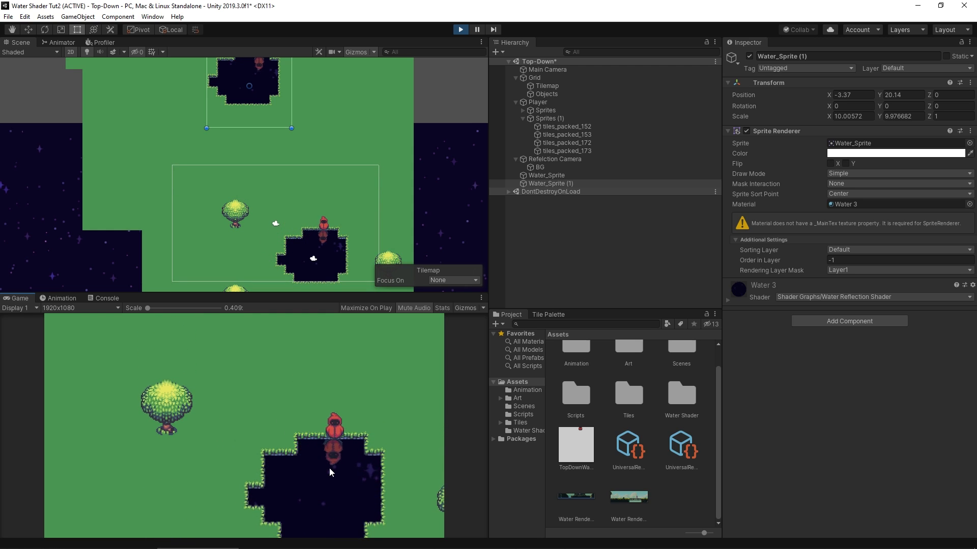
# Walk the player up to the second pond and around its edges to check for a reflection, and stop play mode.
pyautogui.press('a')
pyautogui.press('w')
pyautogui.press('a')
pyautogui.press('w')
pyautogui.press('d')
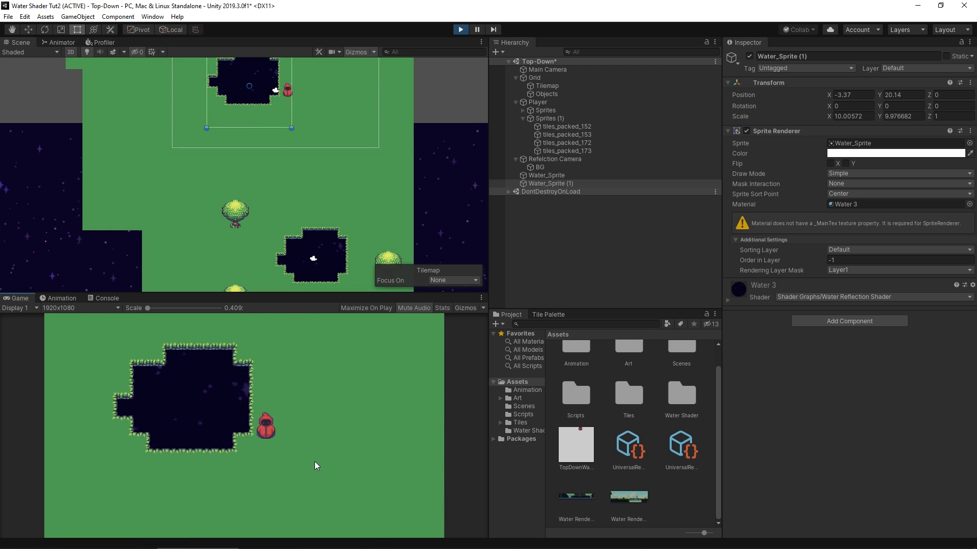
pyautogui.press('a')
pyautogui.press('w')
pyautogui.press('w')
pyautogui.press('s')
pyautogui.press('a')
pyautogui.press('a')
pyautogui.press('s')
pyautogui.press('d')
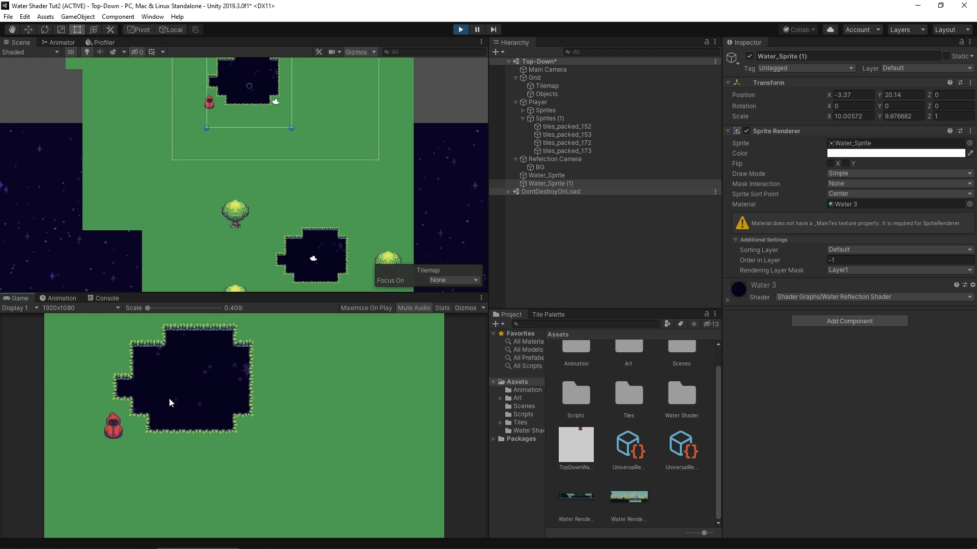
pyautogui.press('s')
pyautogui.press('d')
pyautogui.press('w')
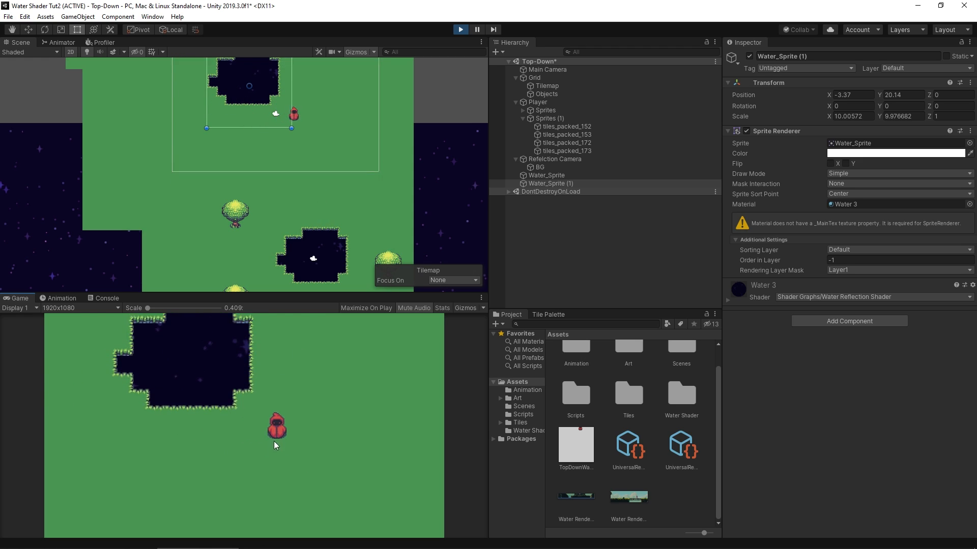
pyautogui.press('a')
pyautogui.press('w')
pyautogui.press('a')
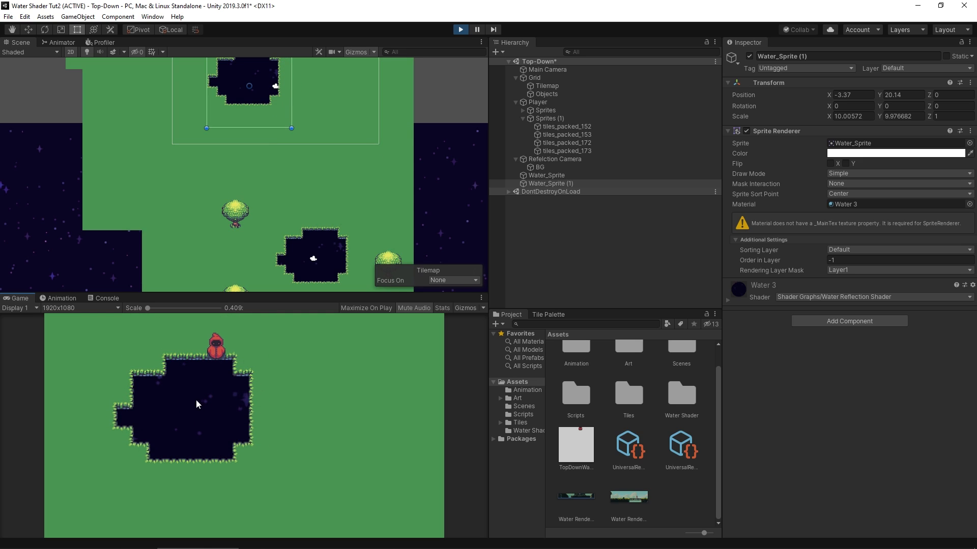
pyautogui.click(461, 29)
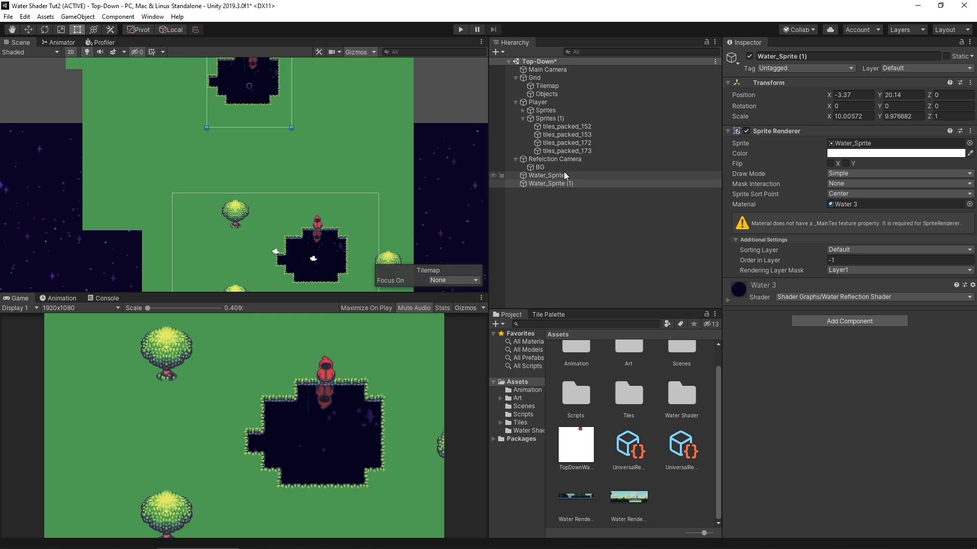
# Create a C# script named TopDownWater in the Scripts folder.
pyautogui.click(523, 406)
pyautogui.click(523, 414)
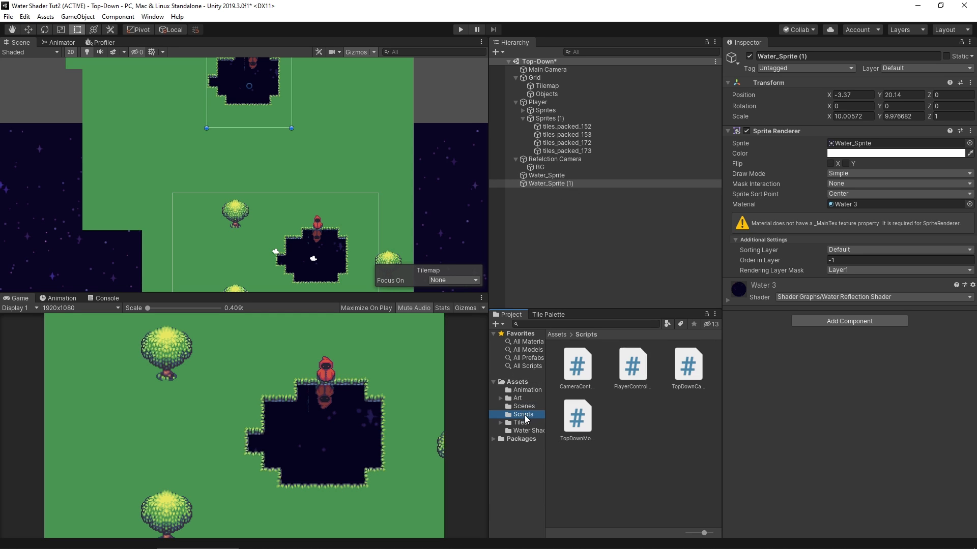
pyautogui.rightClick(642, 427)
pyautogui.moveTo(723, 175)
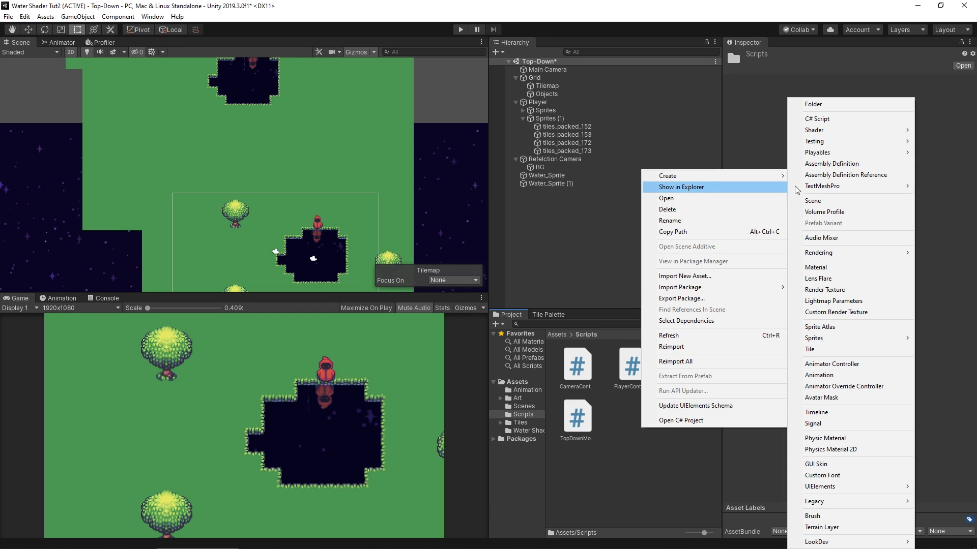
pyautogui.click(824, 120)
pyautogui.write('TopD')
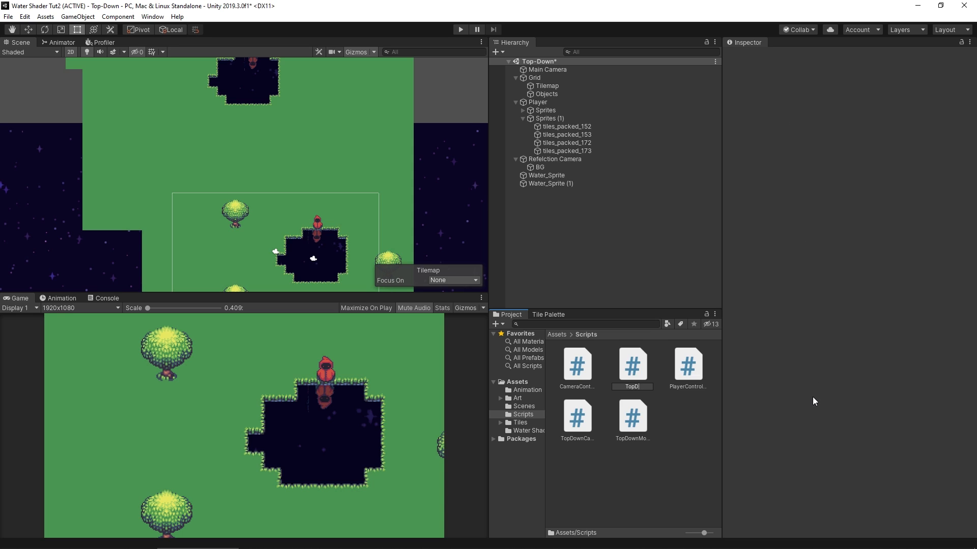
pyautogui.write('ownWater')
pyautogui.press('Return')
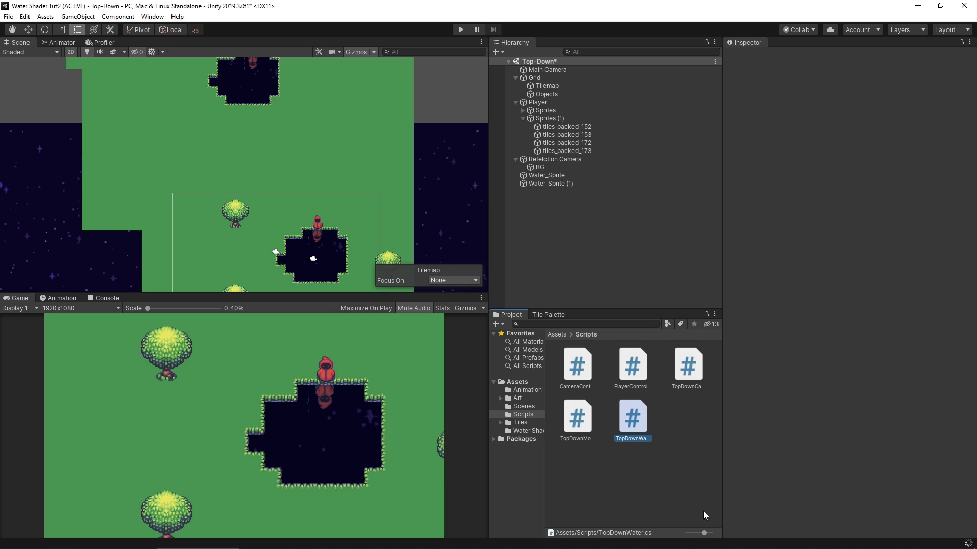
# Attach the TopDownWater script to both Water_Sprite and Water_Sprite (1), and open the script in Visual Studio.
pyautogui.click(556, 175)
pyautogui.keyDown('ctrl'); pyautogui.click(557, 184); pyautogui.keyUp('ctrl')
pyautogui.moveTo(632, 417); pyautogui.dragTo(810, 454)
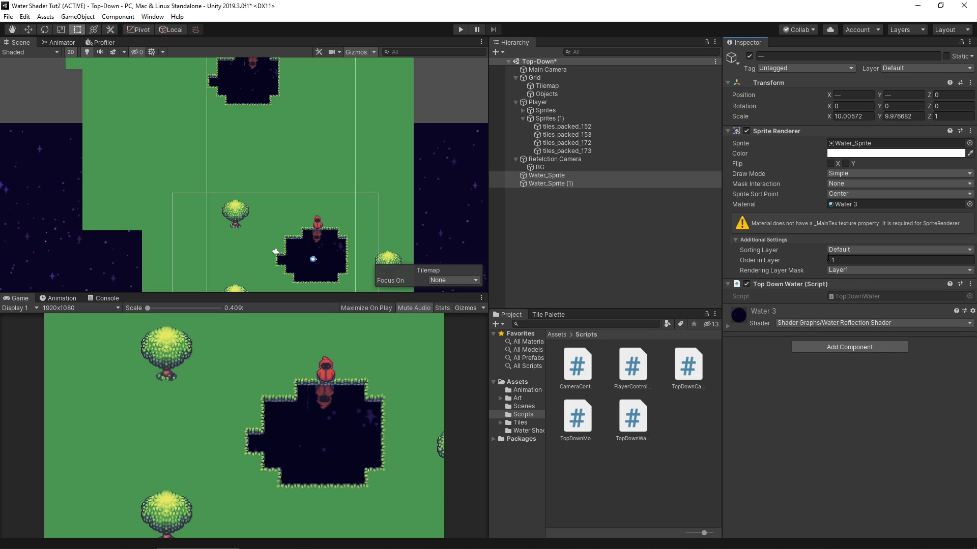
pyautogui.doubleClick(862, 297)
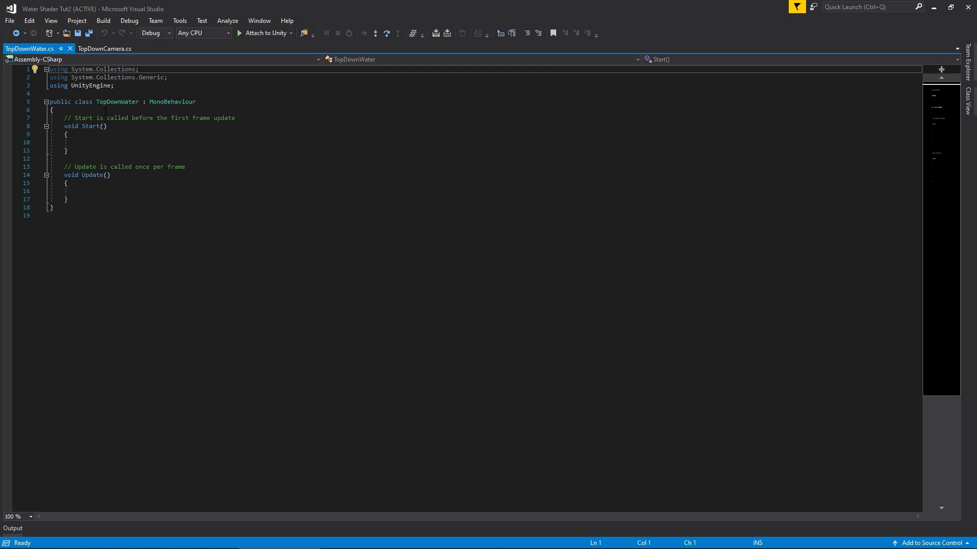
# Declare a public Transform variable named reflectionCam at the start of the TopDownWater class.
pyautogui.click(105, 111)
pyautogui.press('Return')
pyautogui.press('Return')
pyautogui.press('Up')
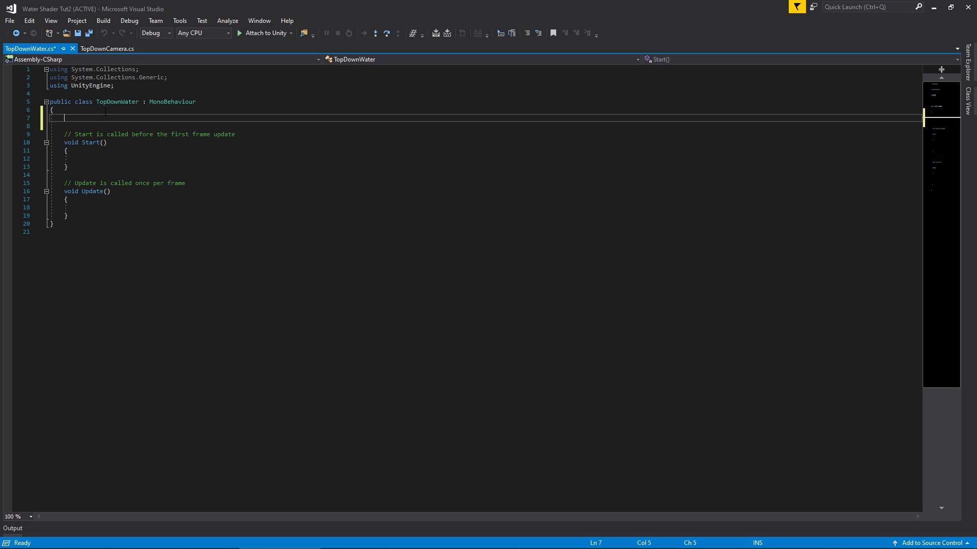
pyautogui.write('public Transform ')
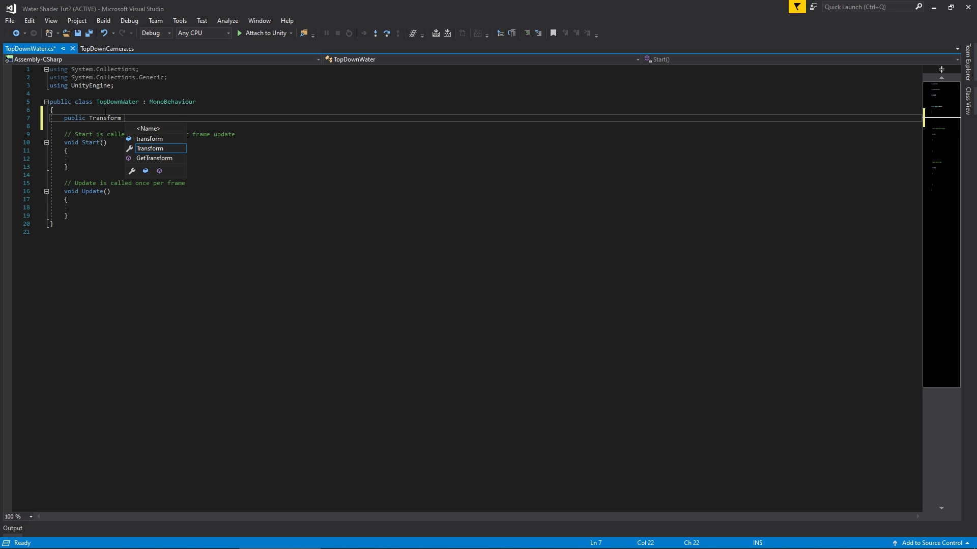
pyautogui.write('reflectionCam;')
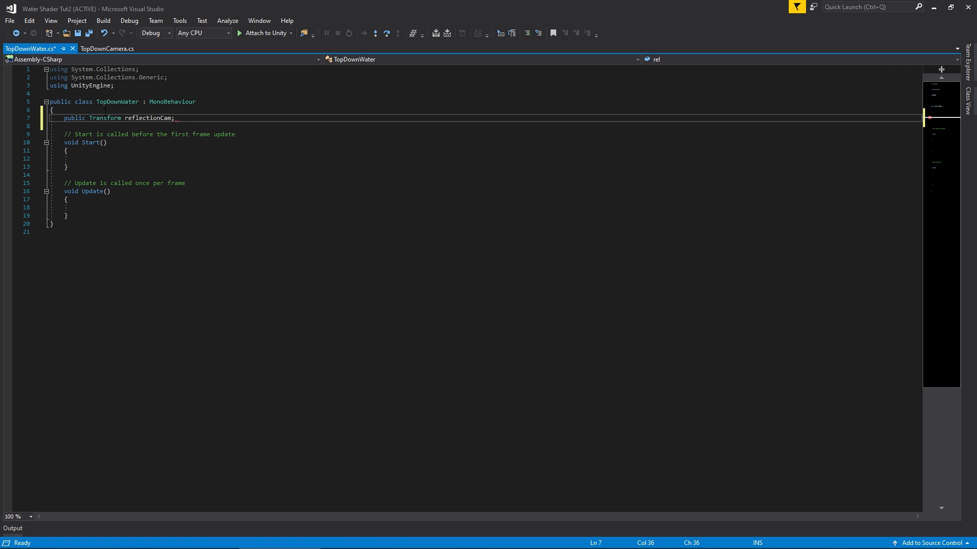
# Add an empty OnBecameVisible method below Update in the TopDownWater class.
pyautogui.click(92, 215)
pyautogui.press('Return')
pyautogui.press('Return')
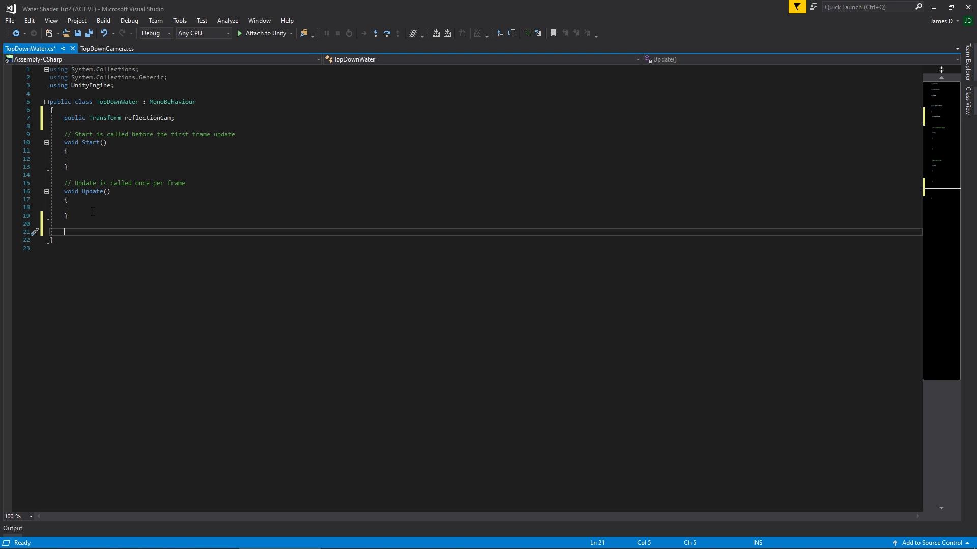
pyautogui.write('void onbeca')
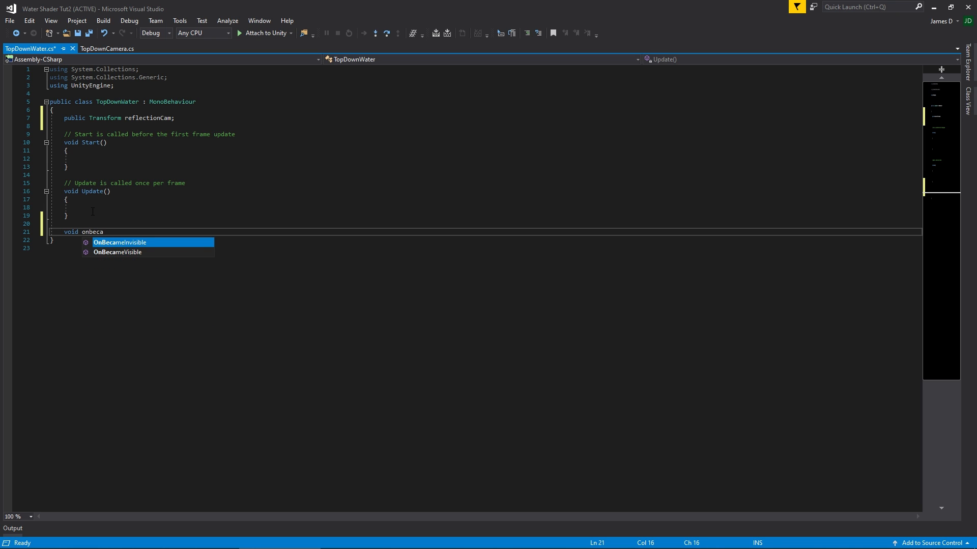
pyautogui.press('Down')
pyautogui.press('Return')
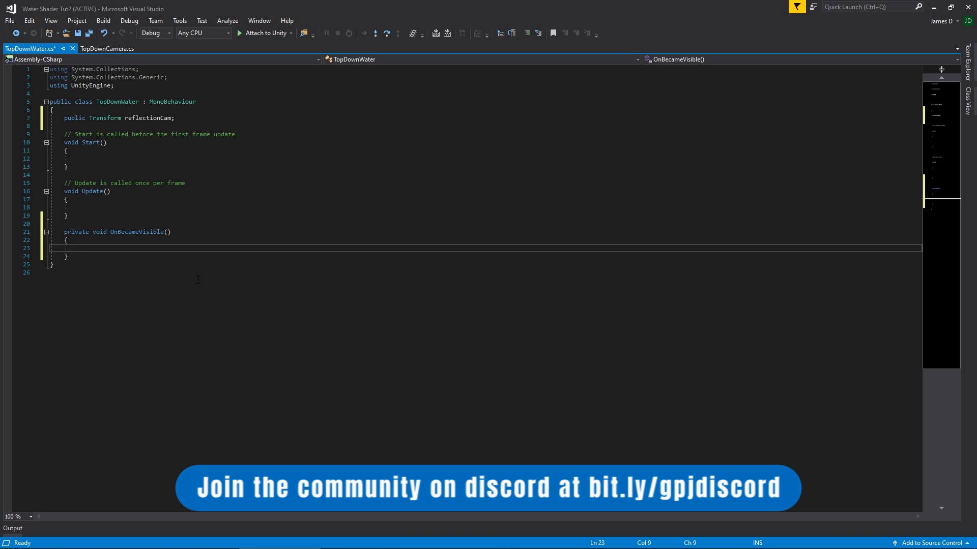
# In OnBecameVisible, assign reflectionCam.position a new Vector3 starting with transform.position.x and transform.position.y.
pyautogui.write('refe')
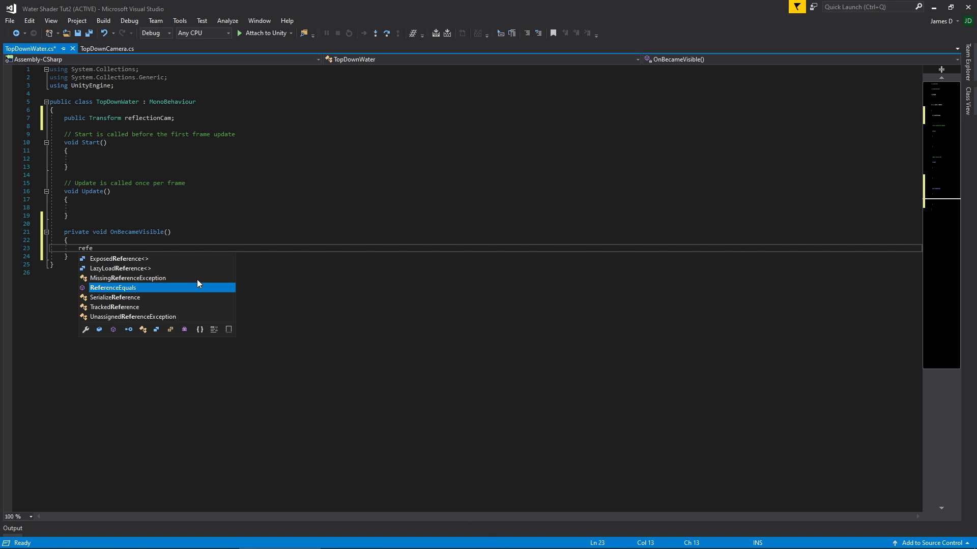
pyautogui.press('BackSpace')
pyautogui.write('lec')
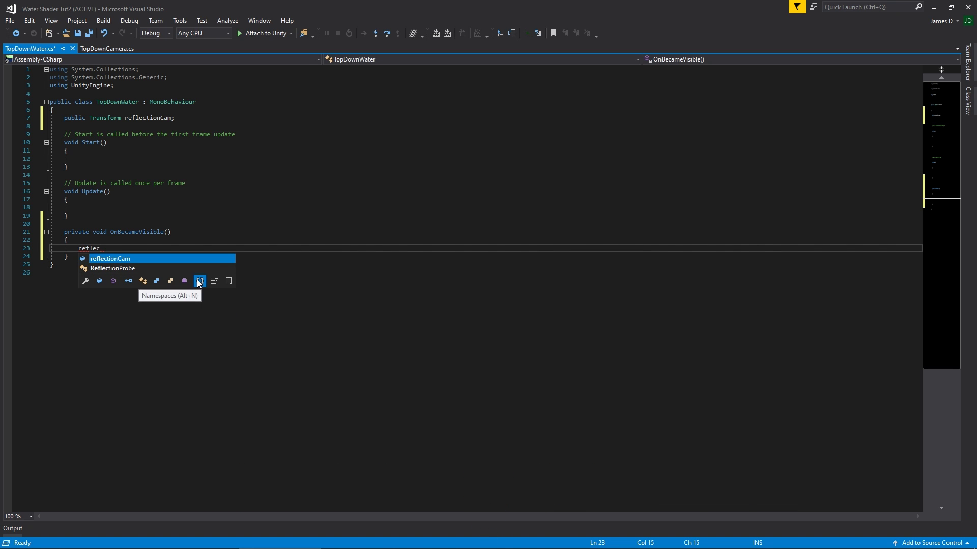
pyautogui.press('Tab')
pyautogui.write('.pos')
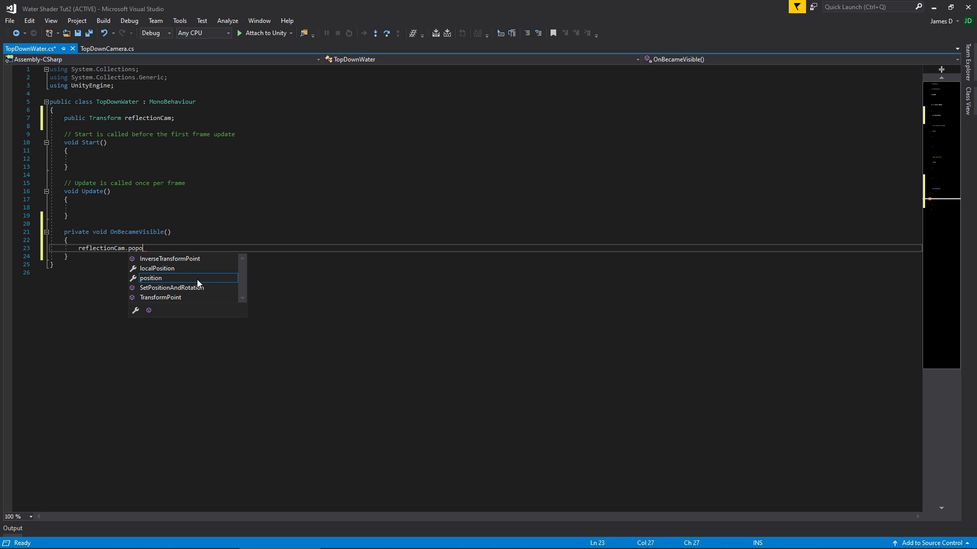
pyautogui.press('Tab')
pyautogui.write('= ')
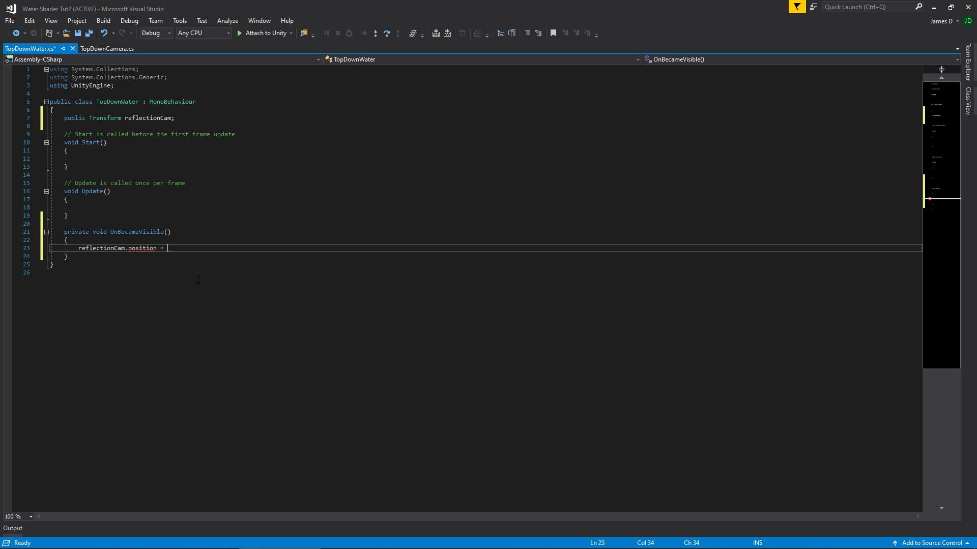
pyautogui.write('new Vector3')
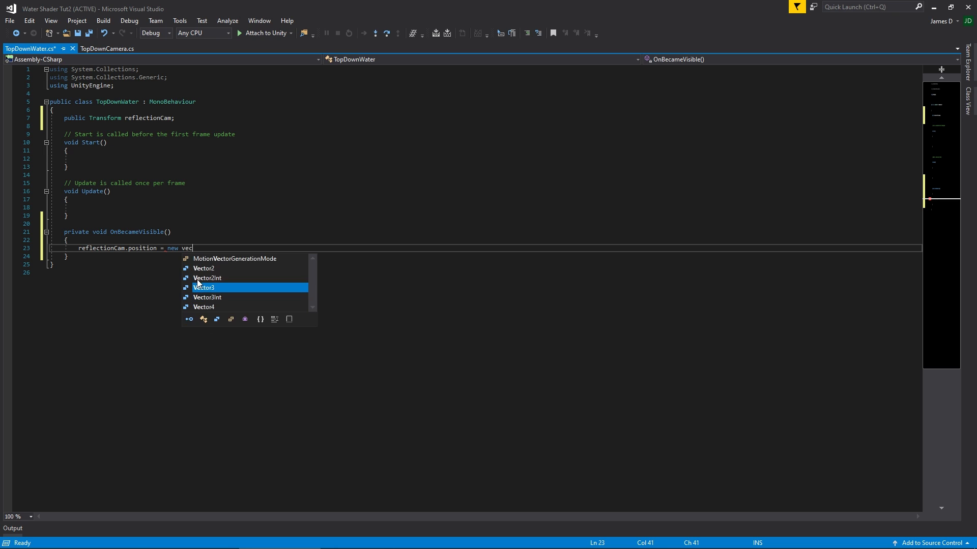
pyautogui.write('(')
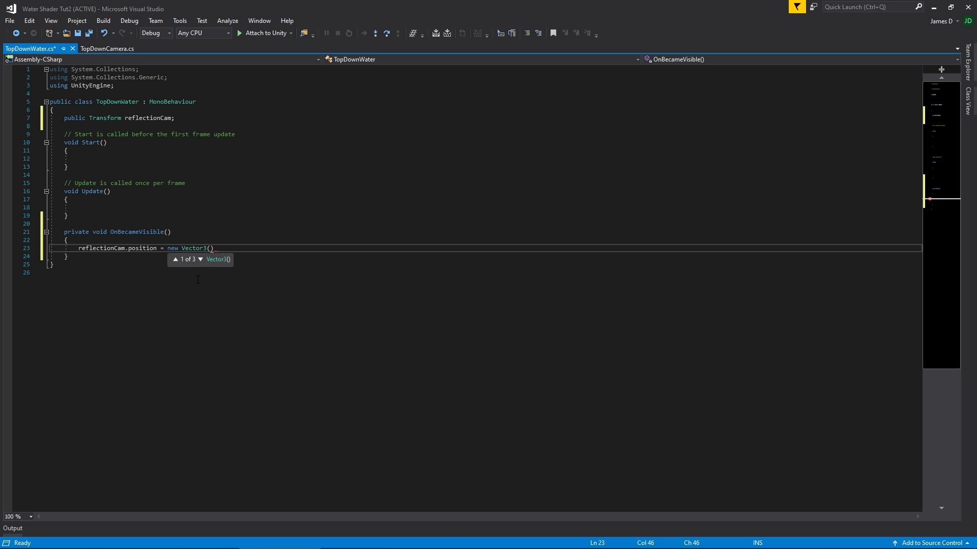
pyautogui.write('transform.position.x, transform.pox')
pyautogui.press('BackSpace')
pyautogui.write('.y,')
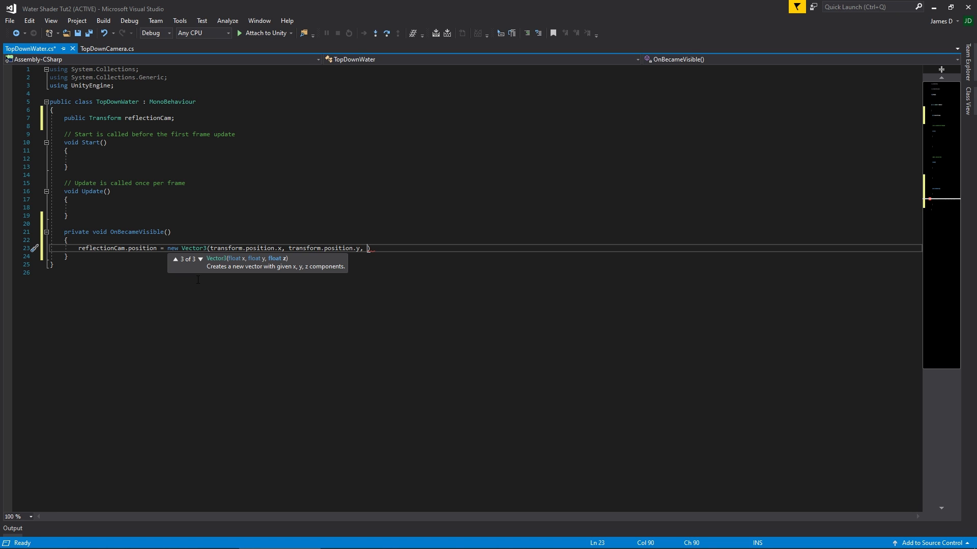
# Complete the Vector3 with reflectionCam.position.z as its third component, and save the script.
pyautogui.write('refel')
pyautogui.press('BackSpace')
pyautogui.press('BackSpace')
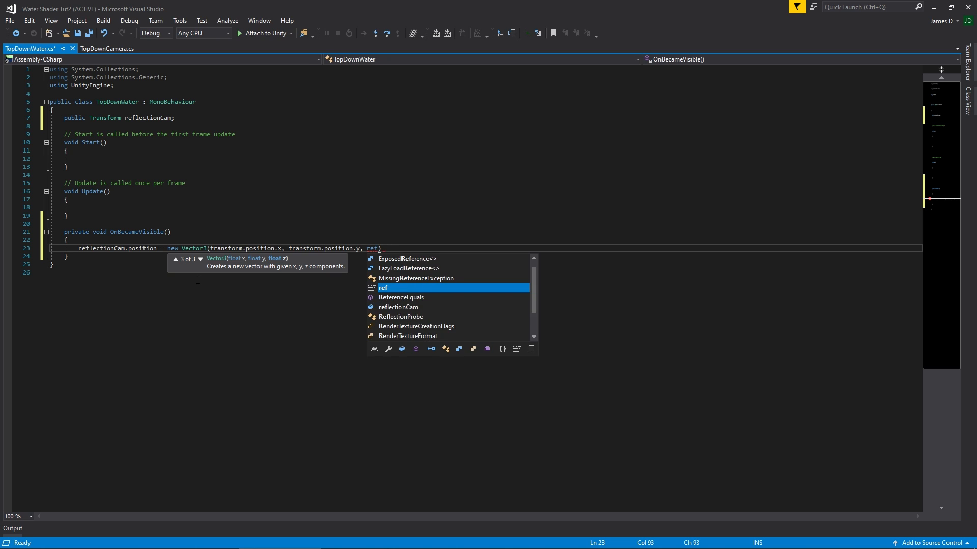
pyautogui.write('le')
pyautogui.press('Tab')
pyautogui.write('.position.x')
pyautogui.press('BackSpace')
pyautogui.write('z);')
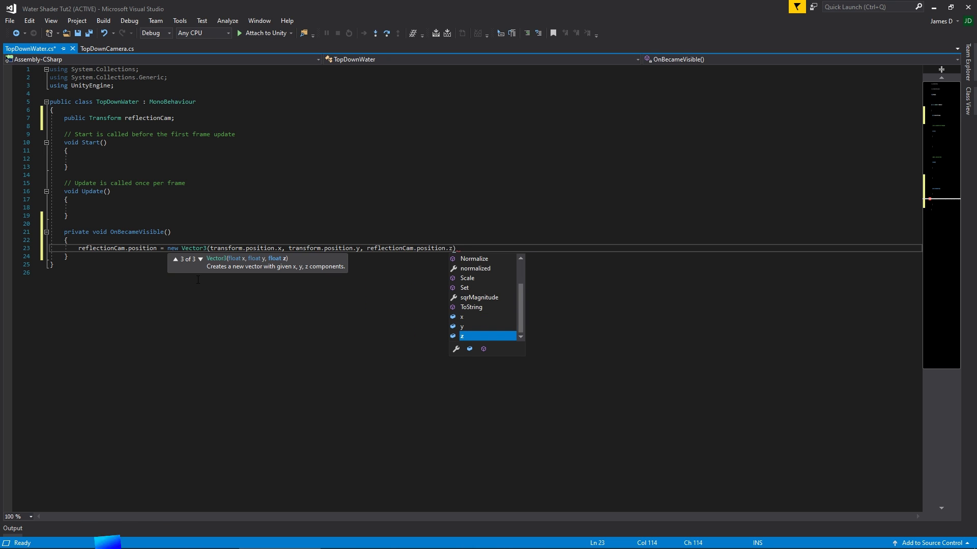
pyautogui.hotkey('ctrl', 's')
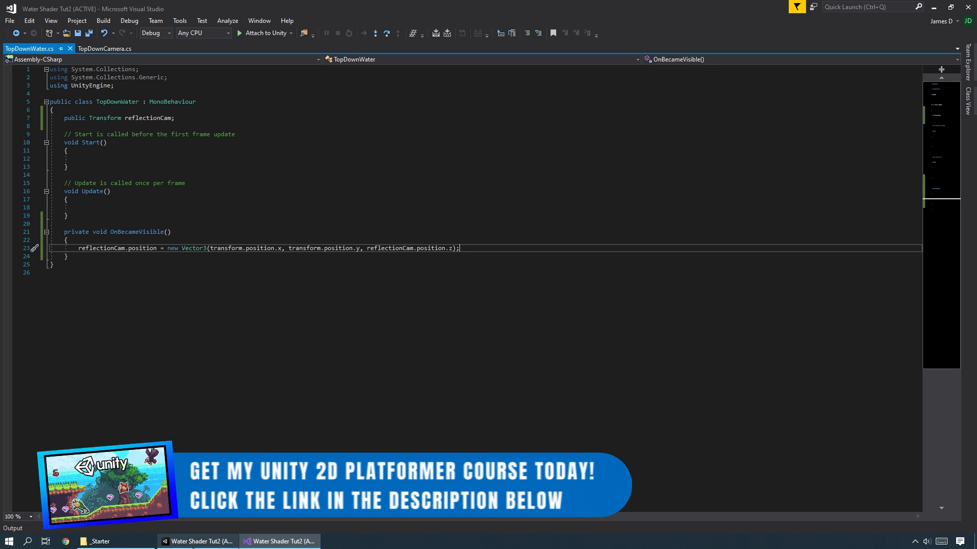
# Return to Unity and assign Refelction Camera to the Reflection Cam reference of both water sprites.
pyautogui.click(198, 542)
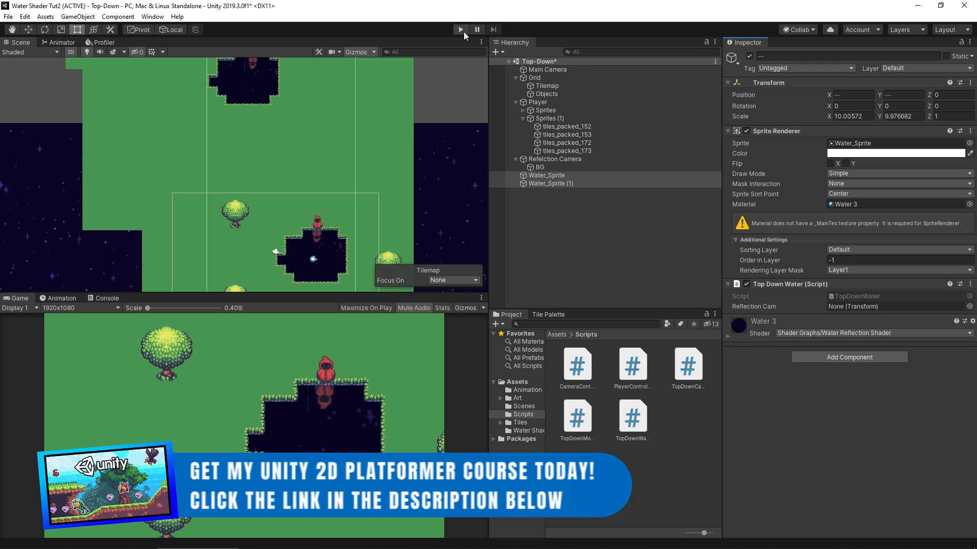
pyautogui.click(462, 29)
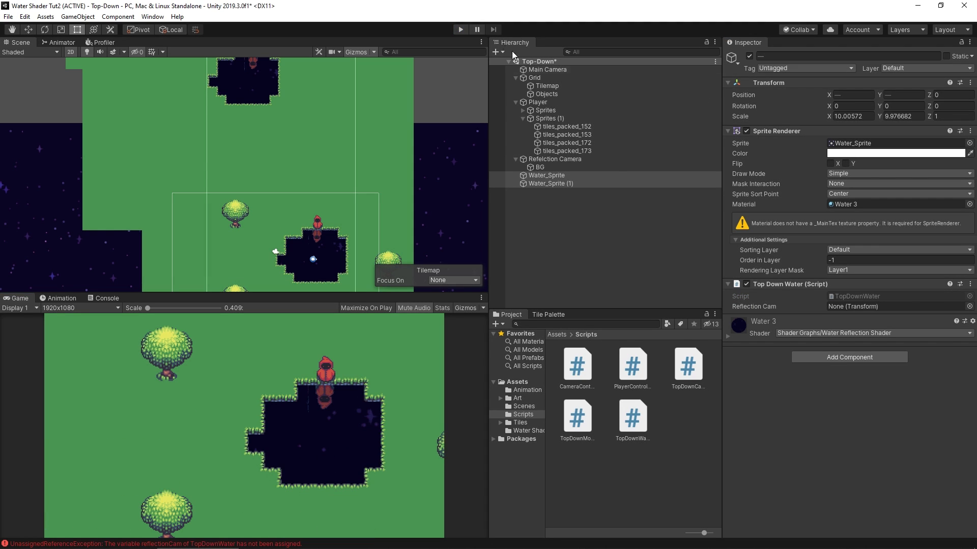
pyautogui.moveTo(554, 159); pyautogui.dragTo(851, 307)
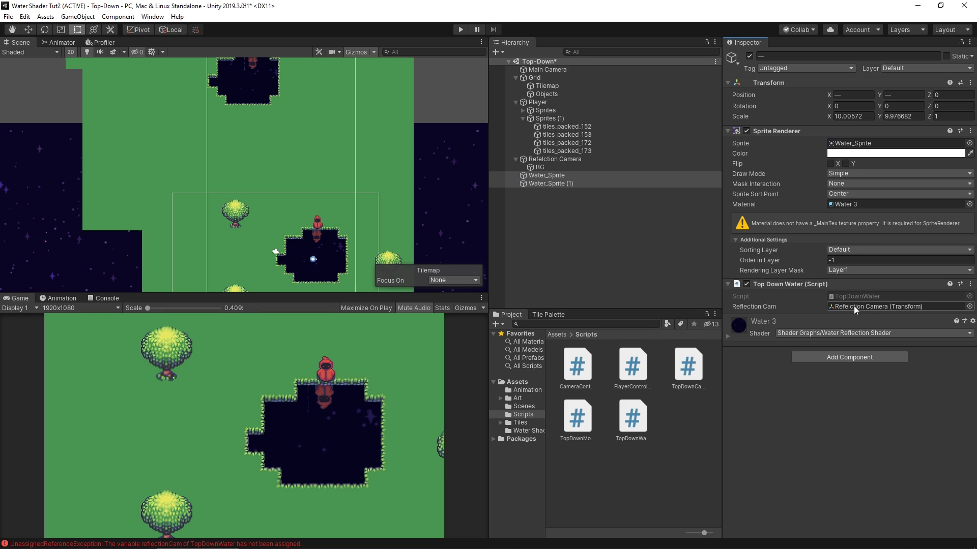
# Play the scene and walk the player along the lower pond to examine its reflection with the new script.
pyautogui.click(461, 29)
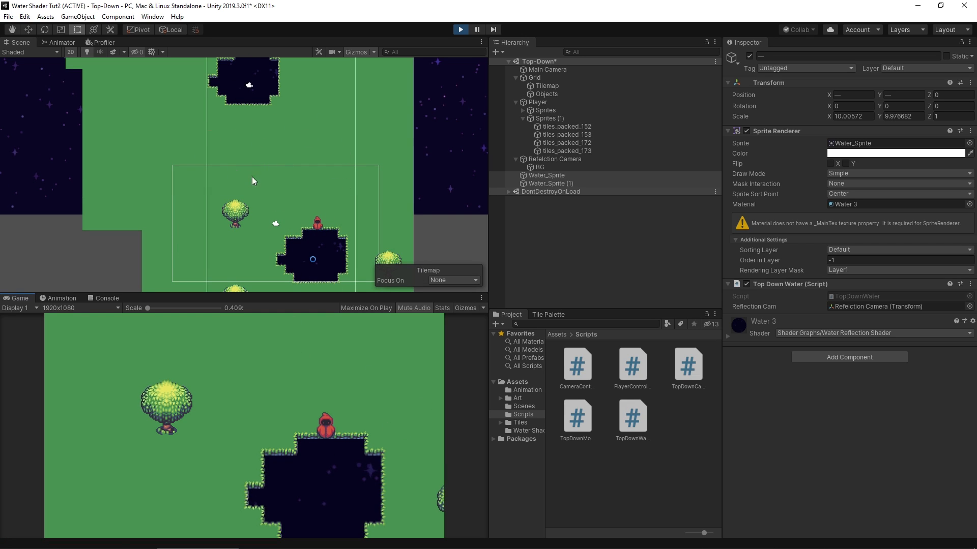
pyautogui.moveTo(346, 144)
pyautogui.mouseDown(button='middle')
pyautogui.moveTo(342, 159)
pyautogui.moveTo(355, 153)
pyautogui.mouseUp(button='middle')
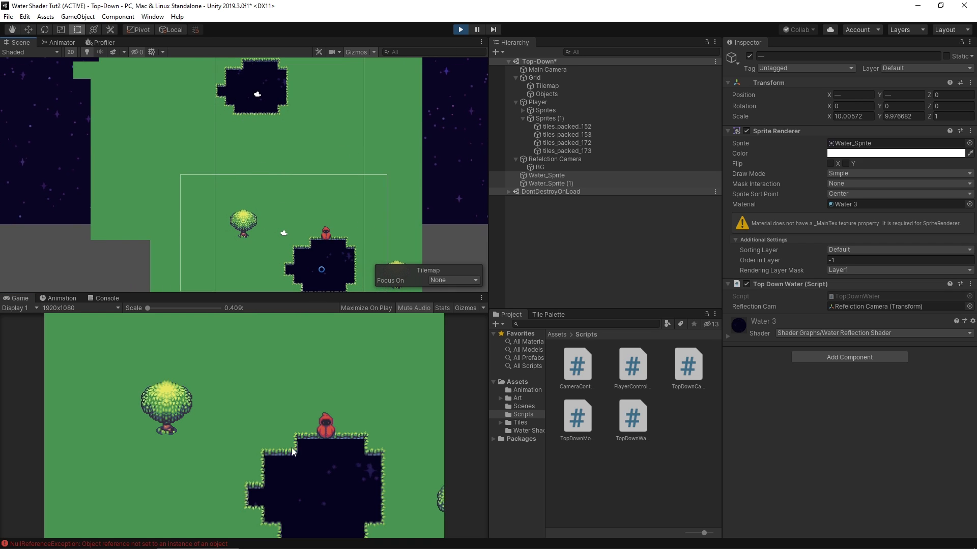
pyautogui.moveTo(316, 201); pyautogui.dragTo(355, 130, button='middle')
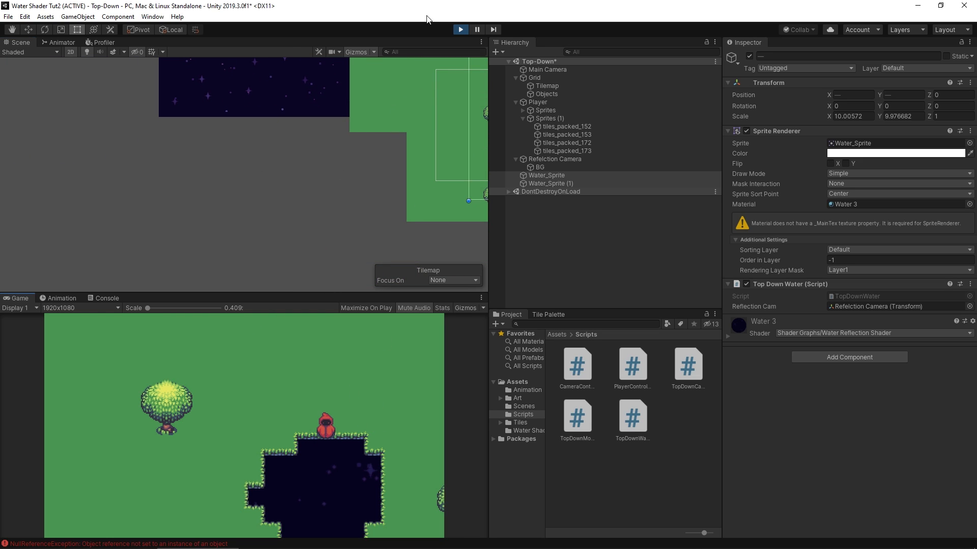
pyautogui.press('a')
pyautogui.press('w')
pyautogui.press('s')
pyautogui.press('d')
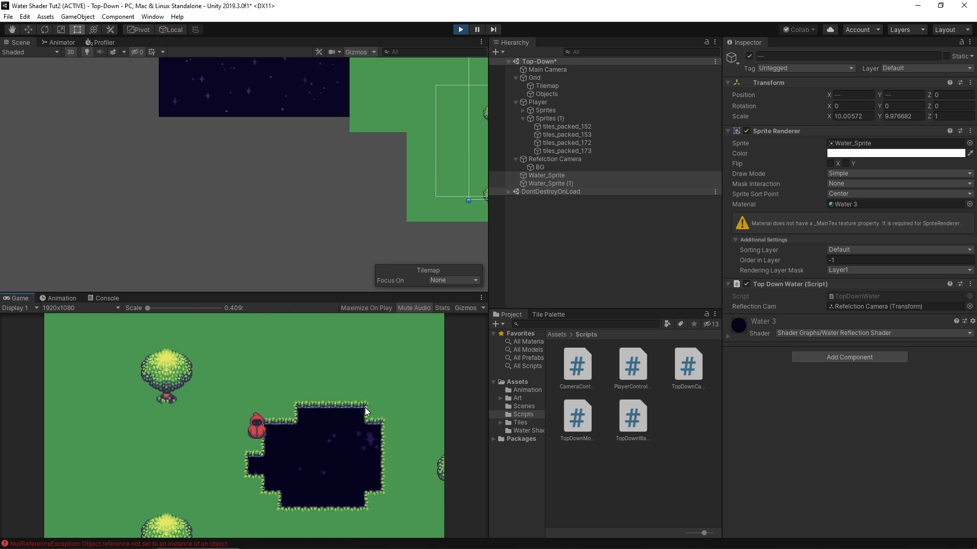
pyautogui.press('w')
pyautogui.press('d')
pyautogui.press('a')
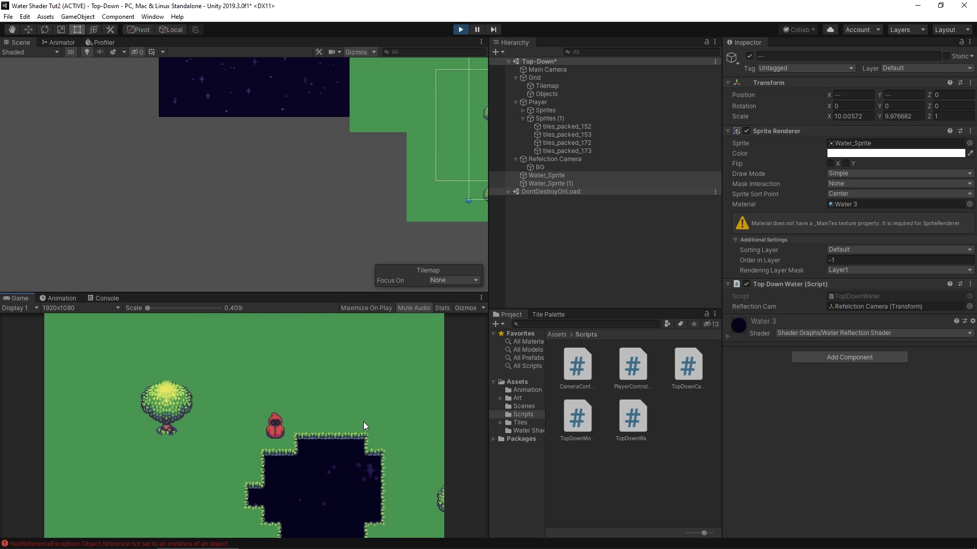
# Finish the current test run, stop the scene, enable Maximize On Play, and play the scene again.
pyautogui.press('w')
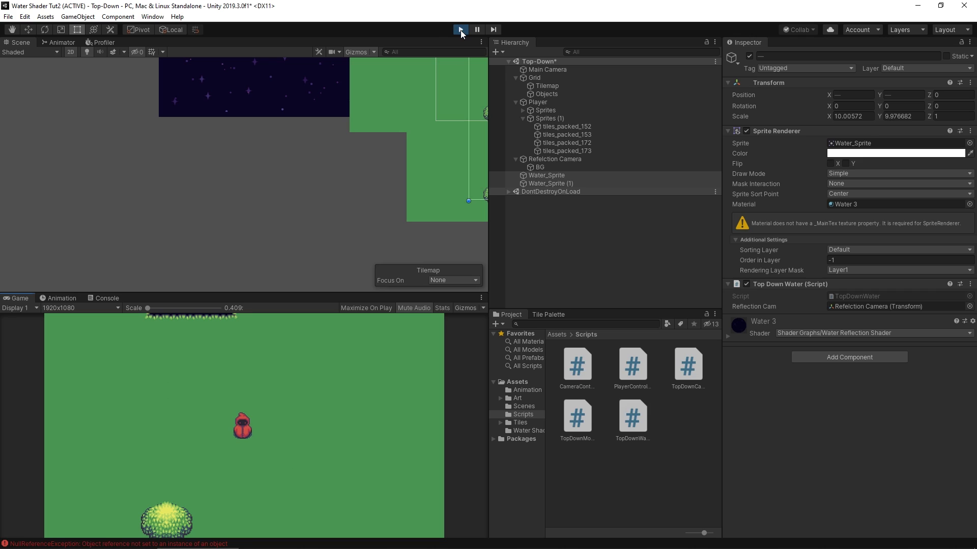
pyautogui.click(460, 29)
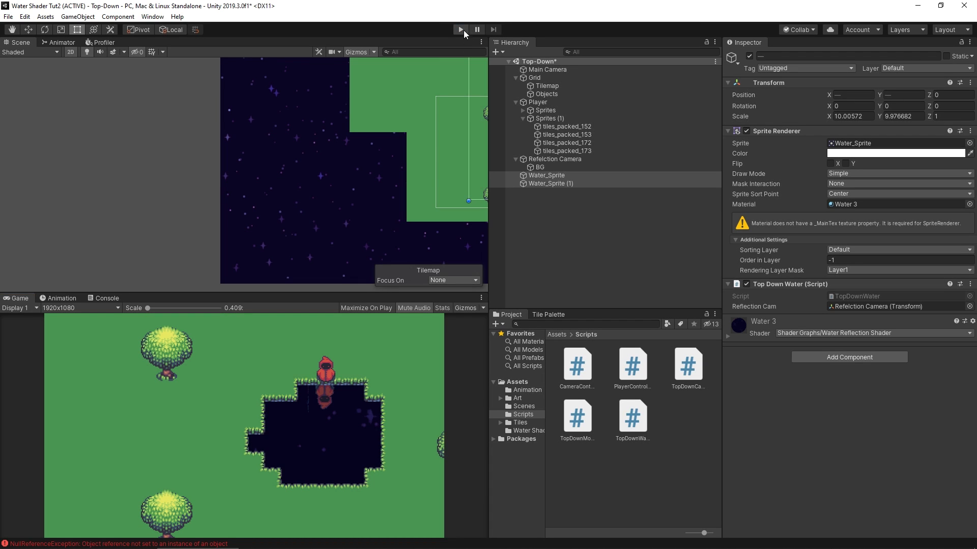
pyautogui.click(369, 309)
pyautogui.click(460, 30)
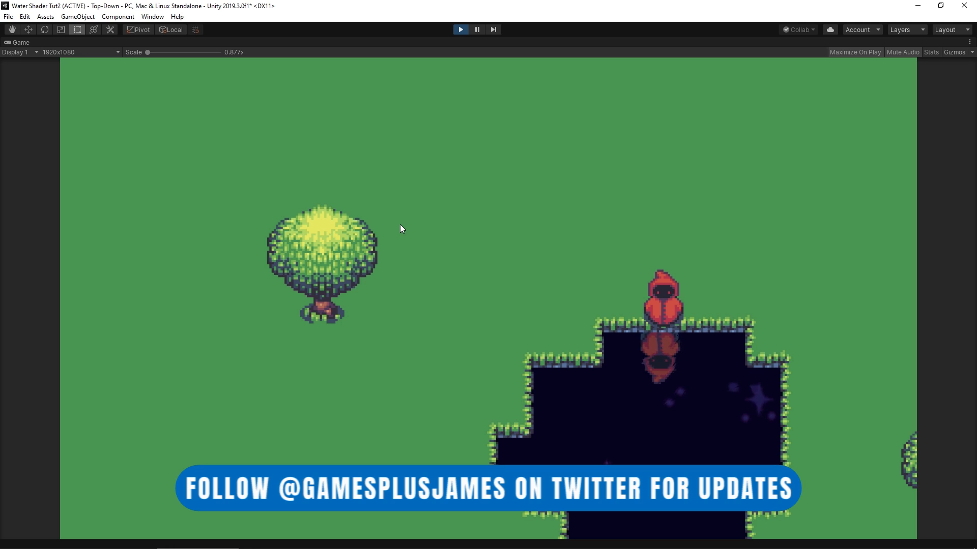
# Walk the player along the edge of the lower pond and up to the upper pond to examine both reflections.
pyautogui.press('a')
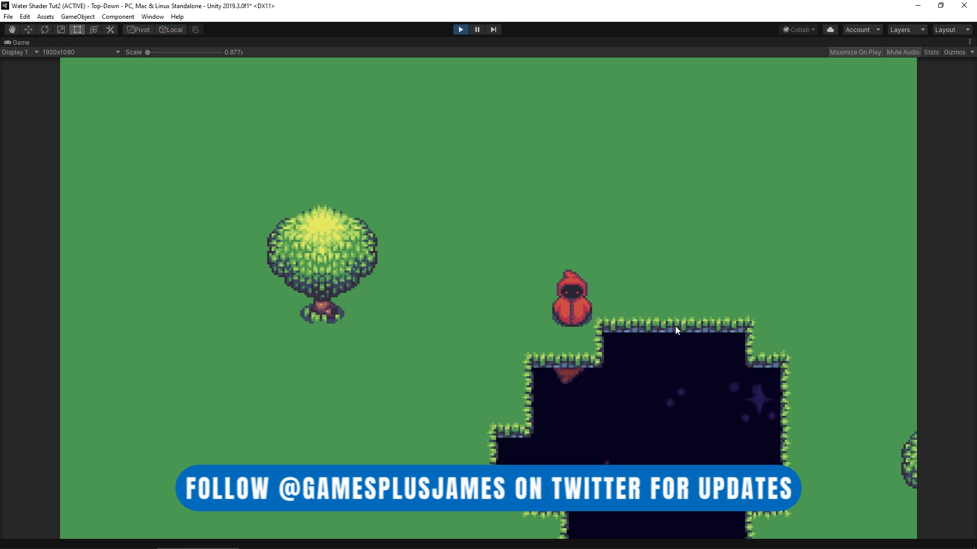
pyautogui.press('s')
pyautogui.press('d')
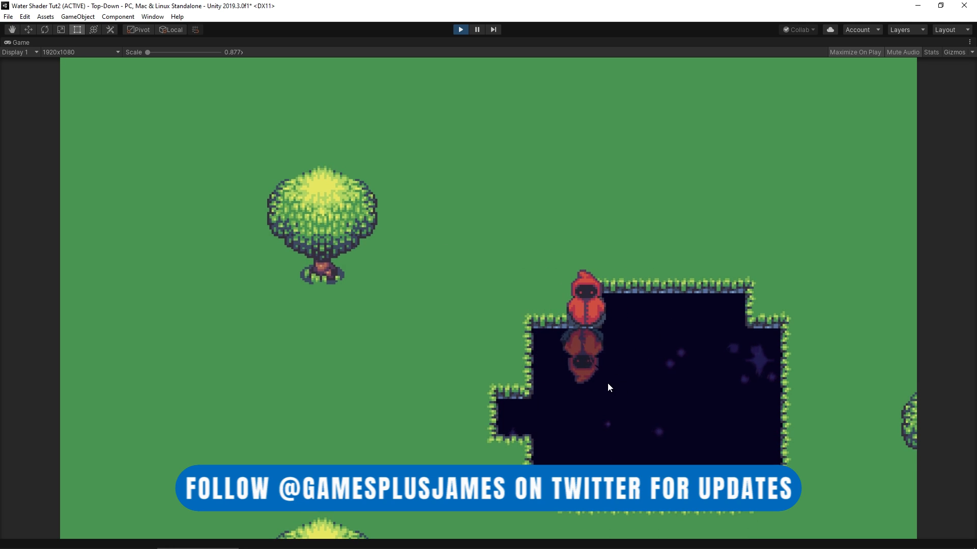
pyautogui.press('a')
pyautogui.press('w')
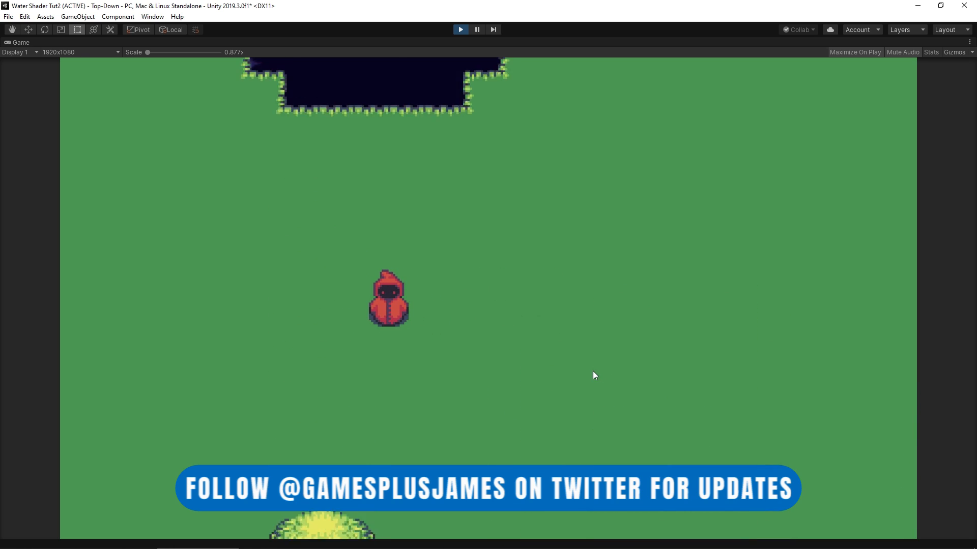
pyautogui.press('d')
pyautogui.press('w')
pyautogui.press('a')
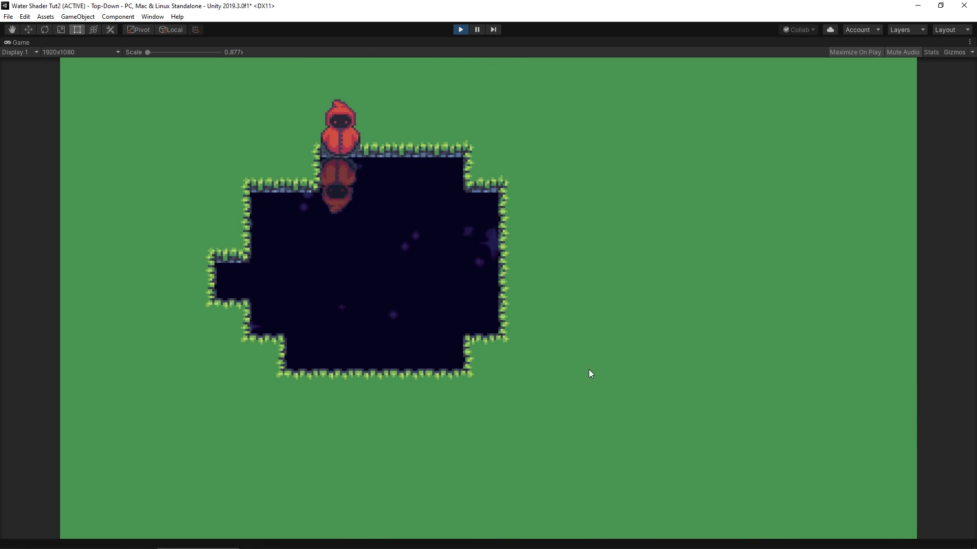
pyautogui.press('d')
pyautogui.press('a')
# With the game paused at the upper pond, select Refelction Camera and examine its position and preview in the Scene view.
pyautogui.scroll(-5, 344, 105)
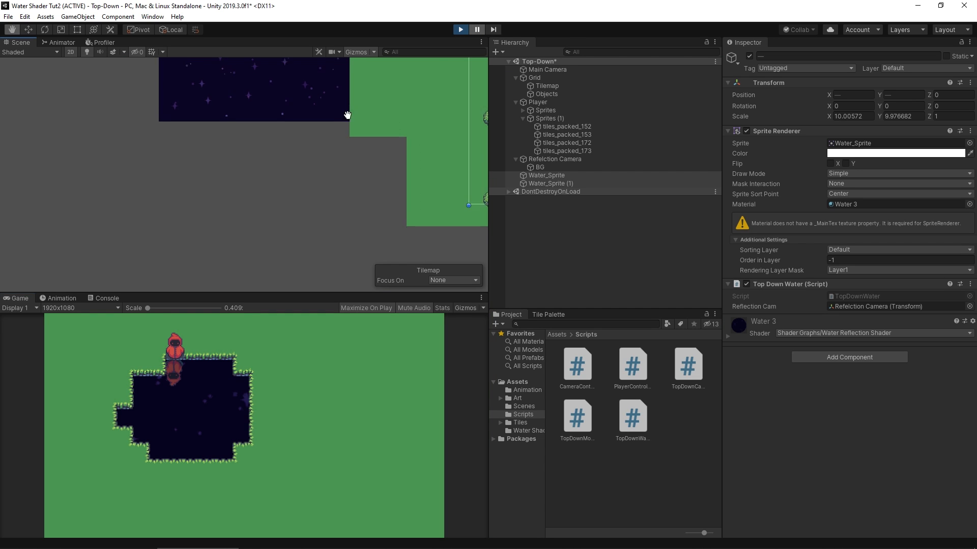
pyautogui.click(540, 168)
pyautogui.doubleClick(570, 159)
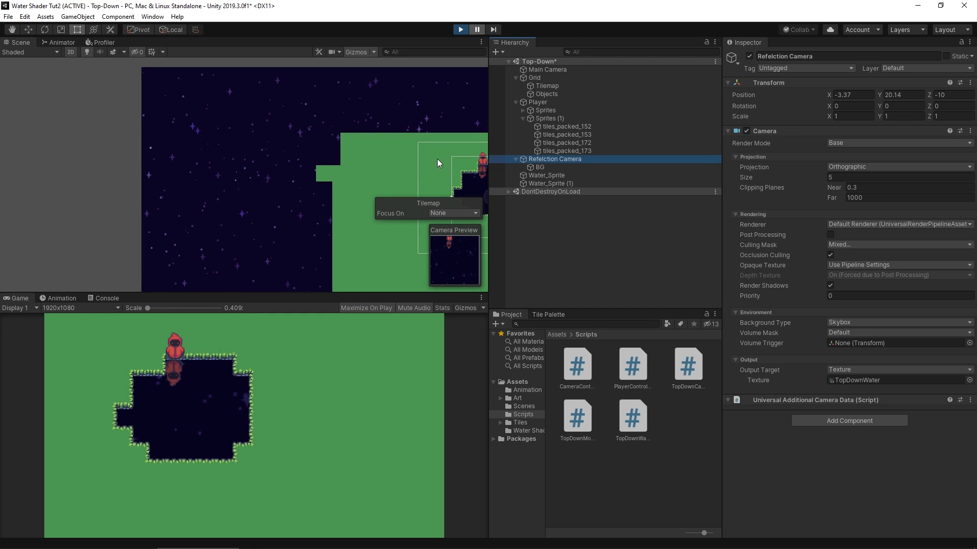
pyautogui.moveTo(351, 205)
pyautogui.mouseDown(button='middle')
pyautogui.moveTo(273, 37)
pyautogui.moveTo(322, 193)
pyautogui.moveTo(343, 227)
pyautogui.moveTo(274, 66)
pyautogui.moveTo(295, 132)
pyautogui.moveTo(293, 56)
pyautogui.moveTo(361, 204)
pyautogui.mouseUp(button='middle')
pyautogui.scroll(-1, 360, 204)
pyautogui.moveTo(325, 235); pyautogui.dragTo(278, 177, button='middle')
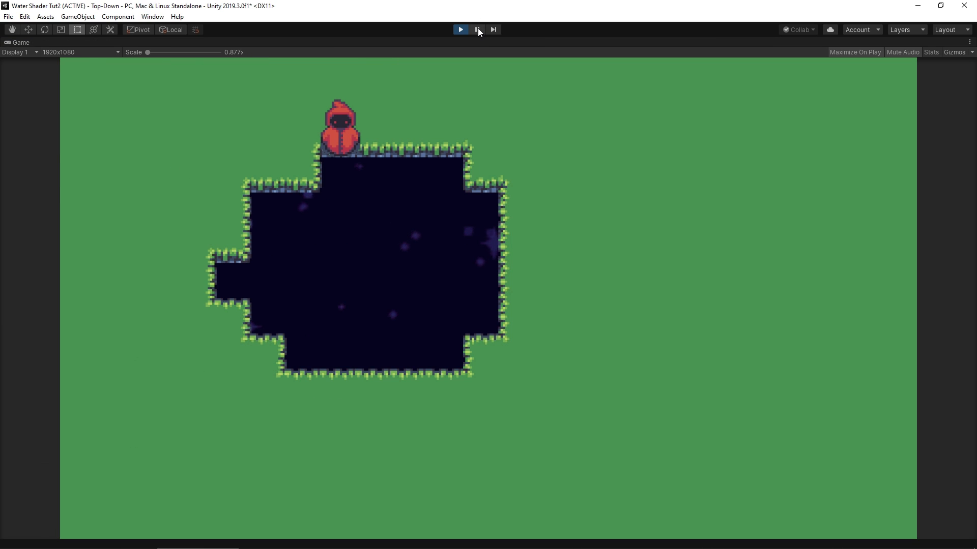
# Pause the game again at the upper pond and check where Refelction Camera sits relative to the two ponds.
pyautogui.click(478, 28)
pyautogui.moveTo(321, 130); pyautogui.dragTo(527, 218, button='middle')
pyautogui.moveTo(453, 194); pyautogui.dragTo(428, 194, button='middle')
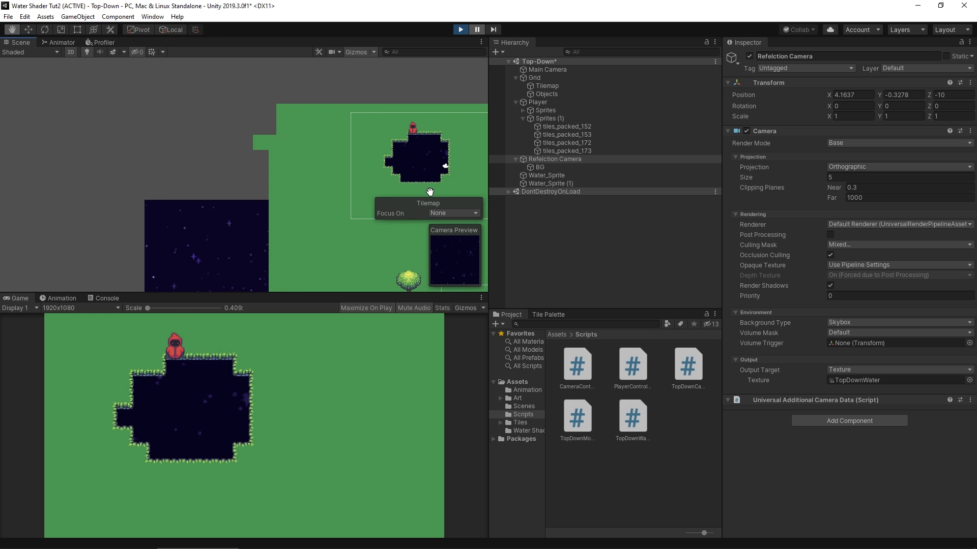
# Resume play and walk the player between the lower and upper ponds to check that each one reflects the player.
pyautogui.click(461, 29)
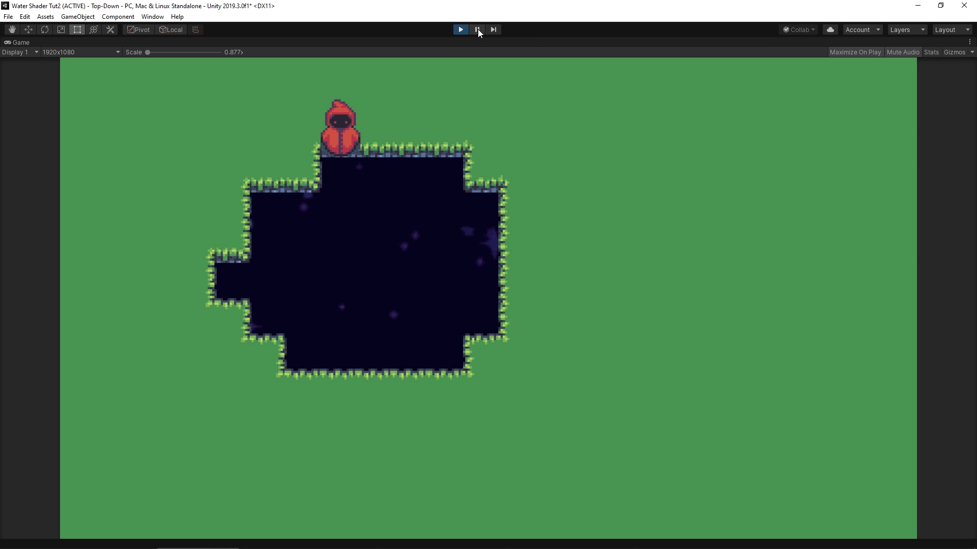
pyautogui.press('s')
pyautogui.press('d')
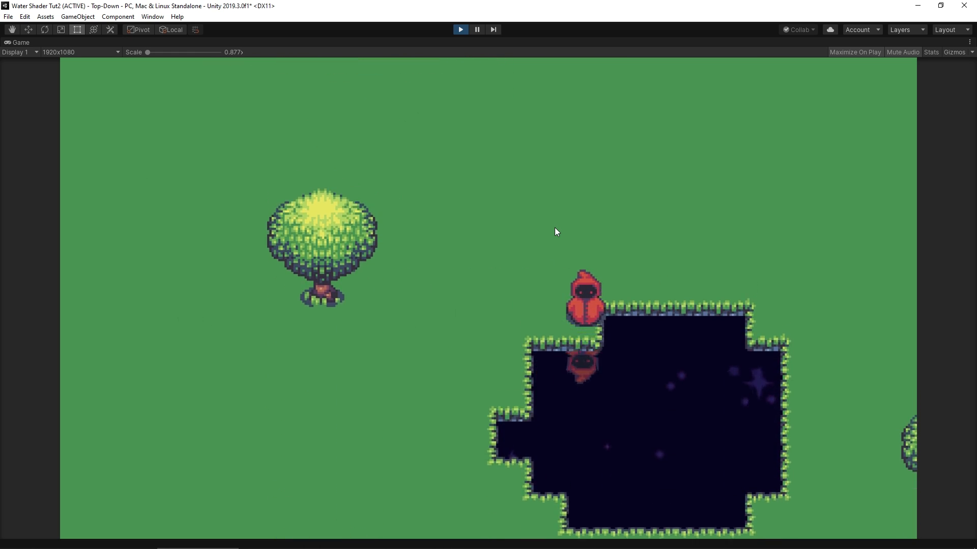
pyautogui.press('w')
pyautogui.press('a')
pyautogui.press('w')
pyautogui.press('d')
pyautogui.press('a')
pyautogui.press('a')
pyautogui.press('d')
pyautogui.press('s')
pyautogui.press('w')
pyautogui.press('a')
pyautogui.press('s')
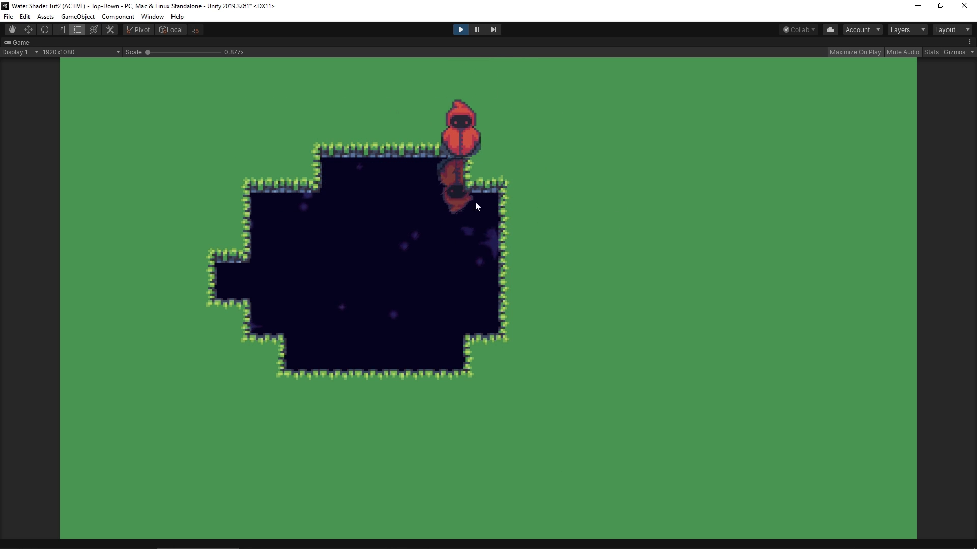
# Walk the player around the upper pond and back to the lower pond to compare their reflections.
pyautogui.press('a')
pyautogui.press('d')
pyautogui.press('a')
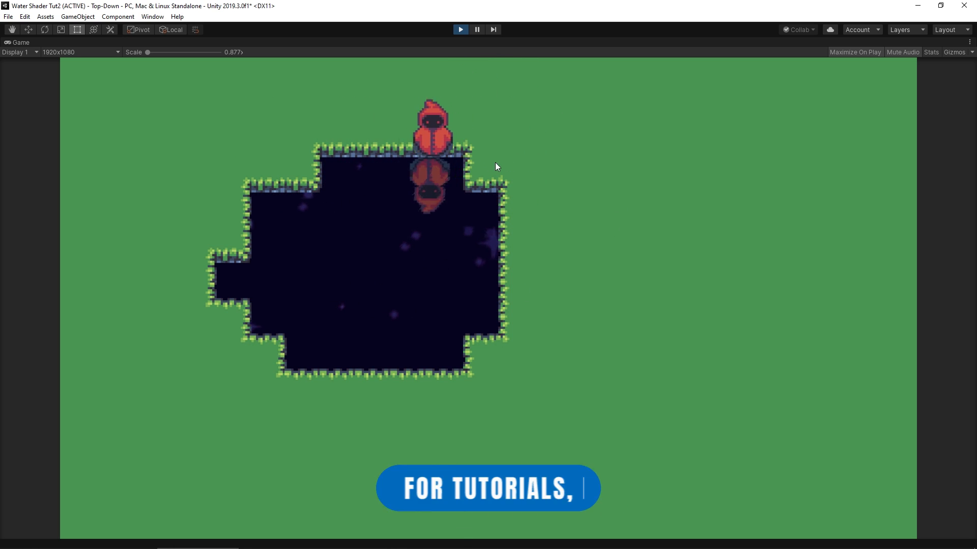
pyautogui.press('d')
pyautogui.press('s')
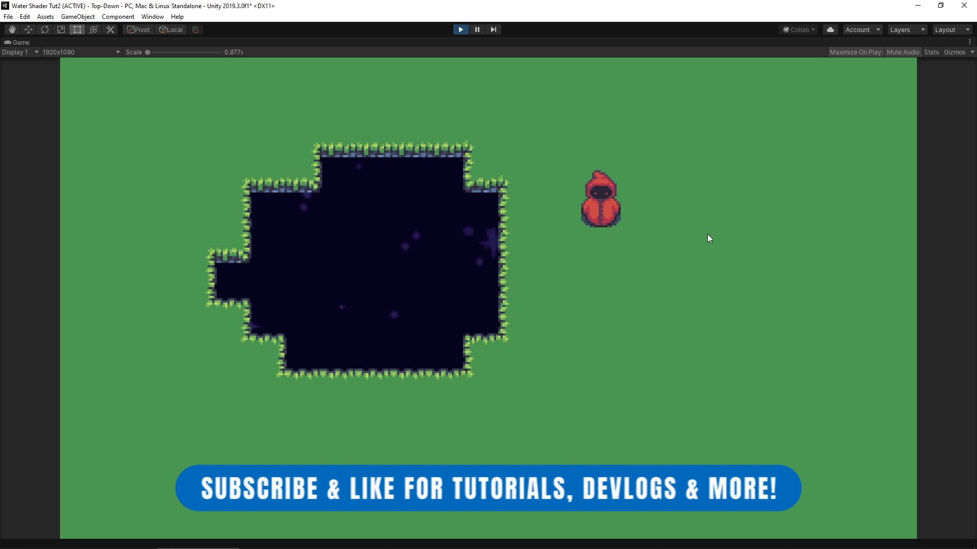
pyautogui.press('a')
pyautogui.press('w')
pyautogui.press('d')
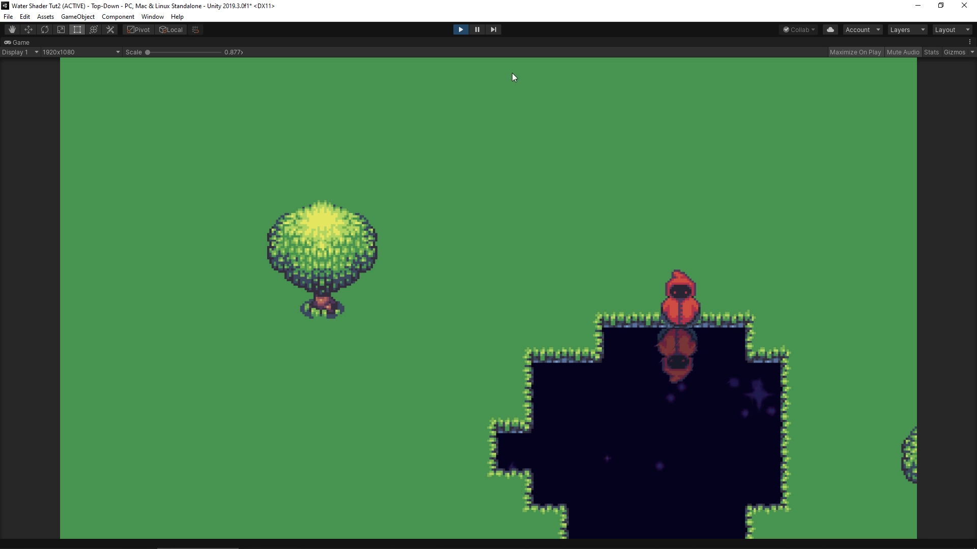
# Pause the game at the lower pond and move the Player object to the upper pond, at about X -3.69, Y 23.12.
pyautogui.click(477, 30)
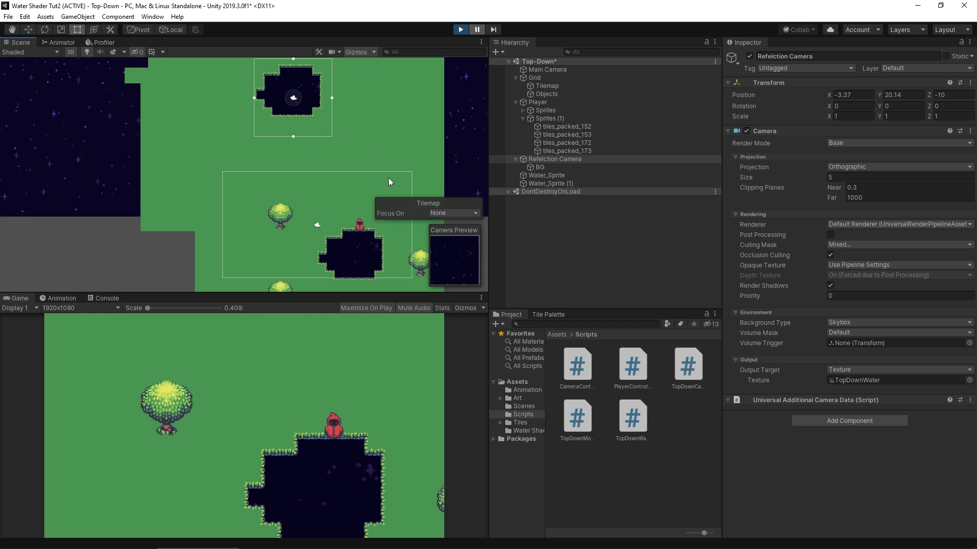
pyautogui.click(539, 102)
pyautogui.click(29, 31)
pyautogui.click(366, 218)
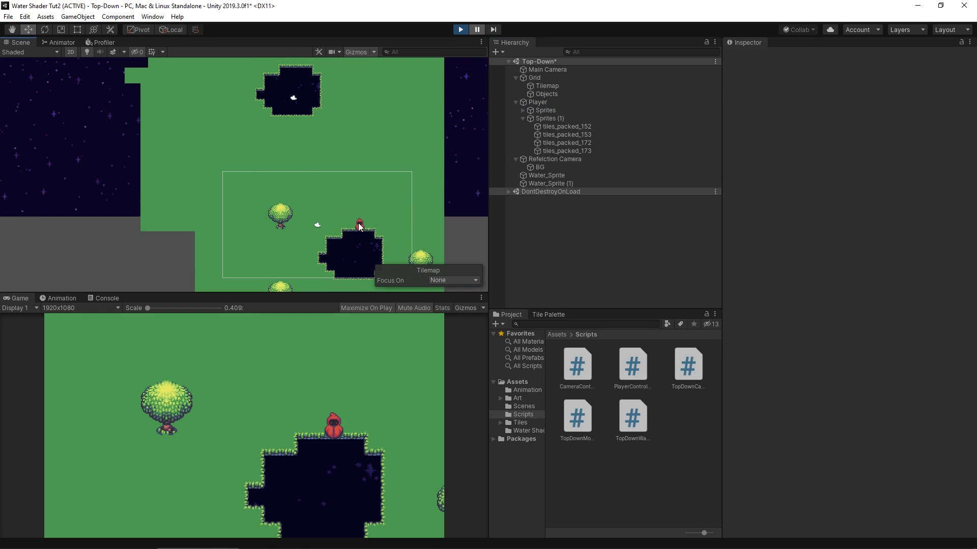
pyautogui.click(537, 103)
pyautogui.moveTo(361, 217); pyautogui.dragTo(291, 64)
pyautogui.moveTo(302, 86); pyautogui.dragTo(323, 161, button='middle')
# Select the player's flipped Sprites (1) copy and shift it slightly sideways to a local X of about -0.07.
pyautogui.scroll(8, 323, 161)
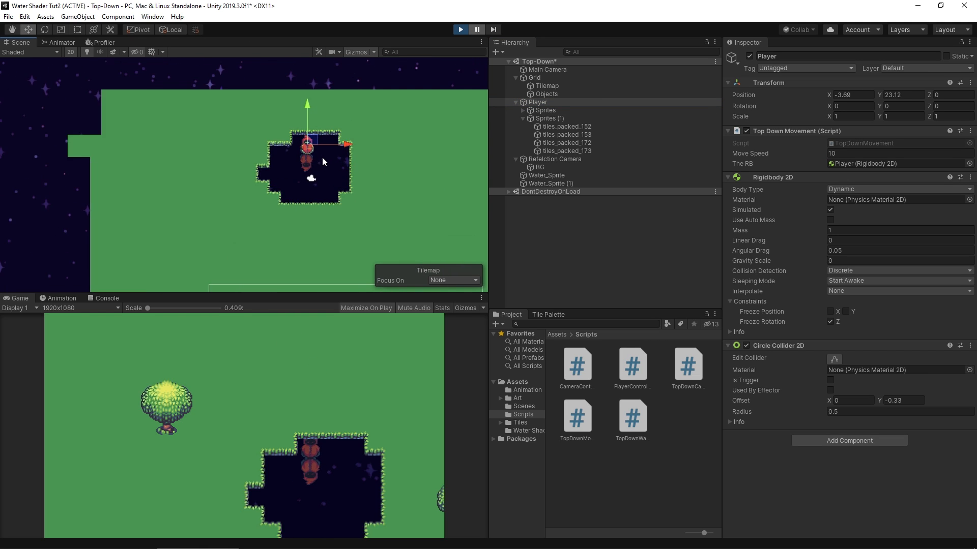
pyautogui.scroll(2, 324, 161)
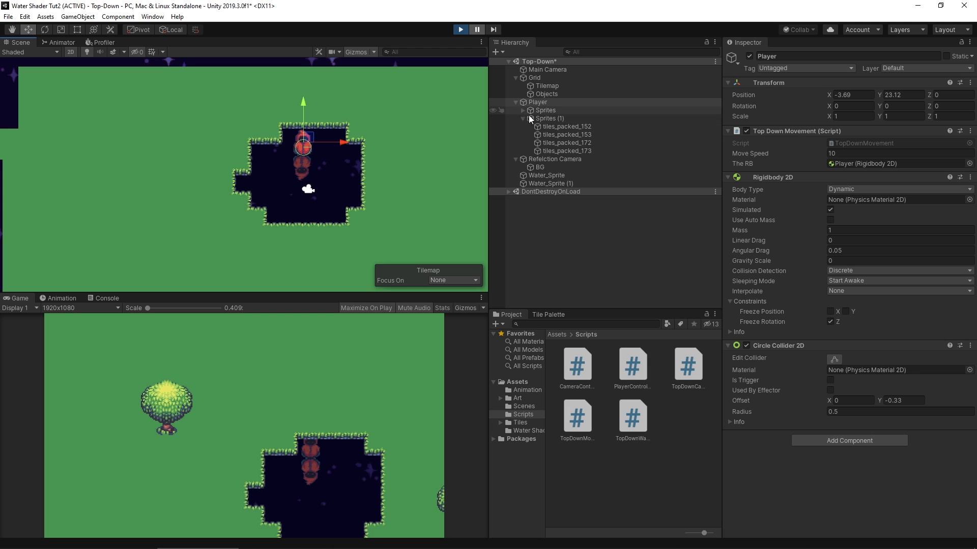
pyautogui.click(546, 117)
pyautogui.moveTo(345, 166)
pyautogui.mouseDown()
pyautogui.moveTo(360, 166)
pyautogui.moveTo(316, 173)
pyautogui.moveTo(346, 172)
pyautogui.mouseUp()
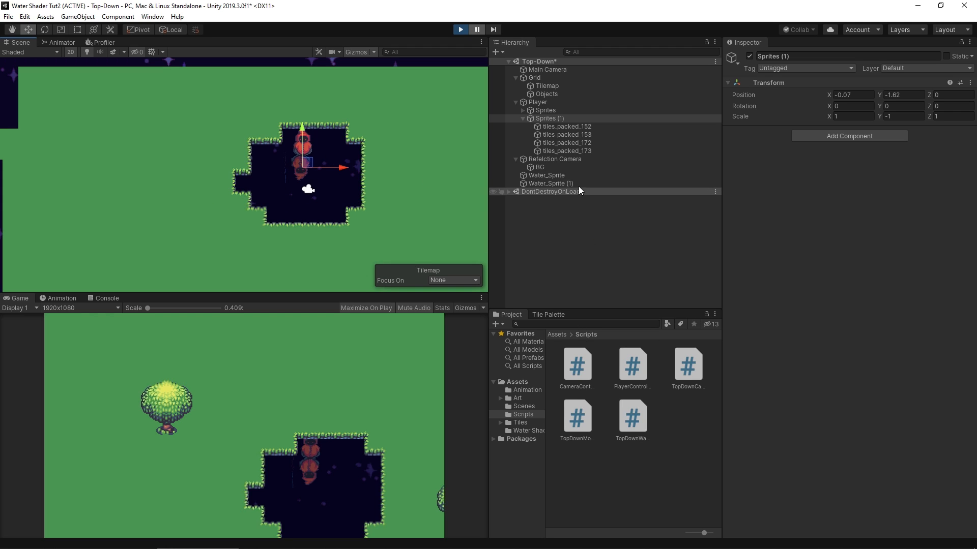
# Open the Water 3 material used by Water_Sprite and switch Mirror Reflection on and back off to compare the results.
pyautogui.click(597, 178)
pyautogui.click(853, 204)
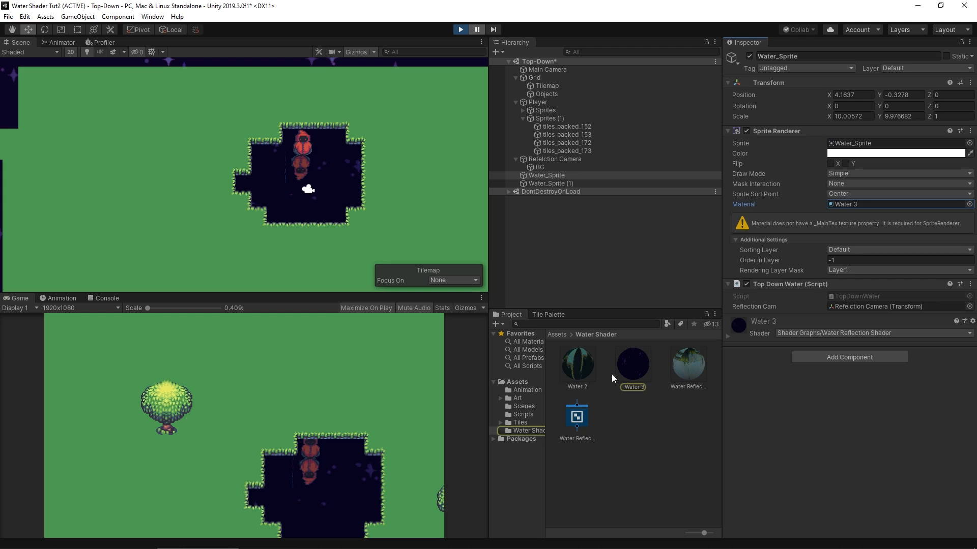
pyautogui.click(631, 367)
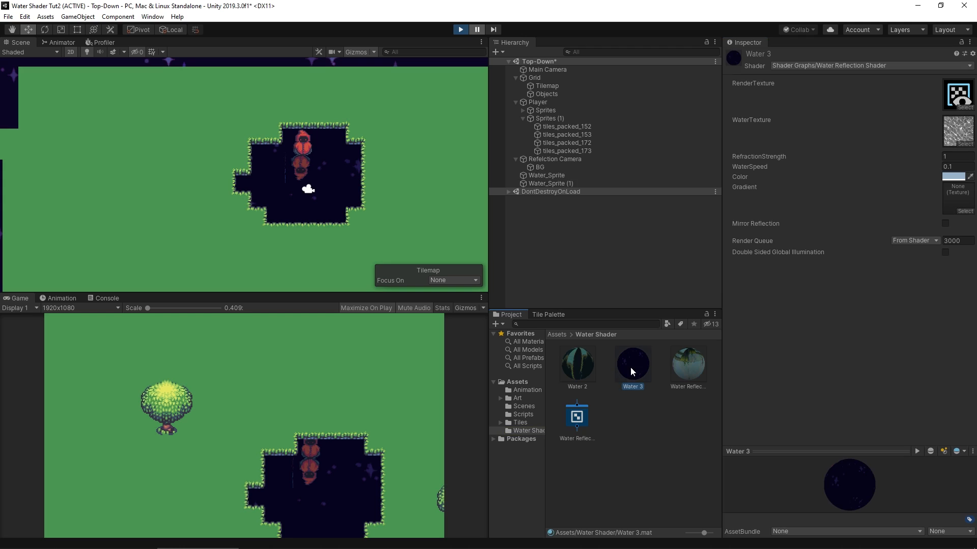
pyautogui.click(945, 224)
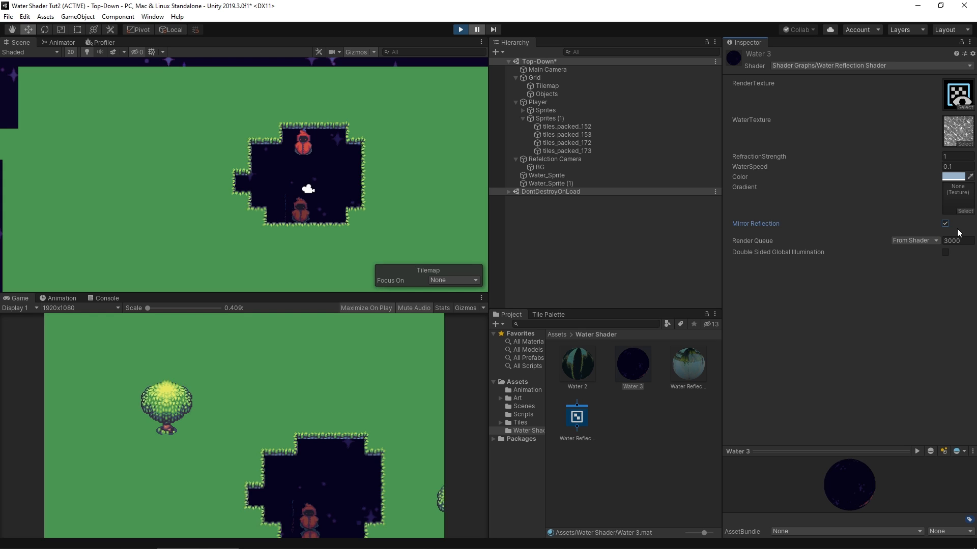
pyautogui.click(946, 223)
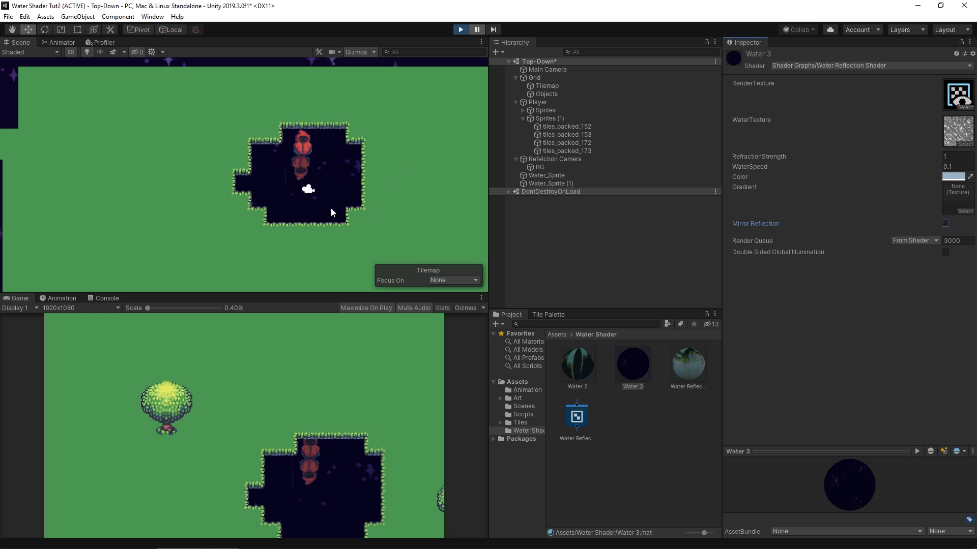